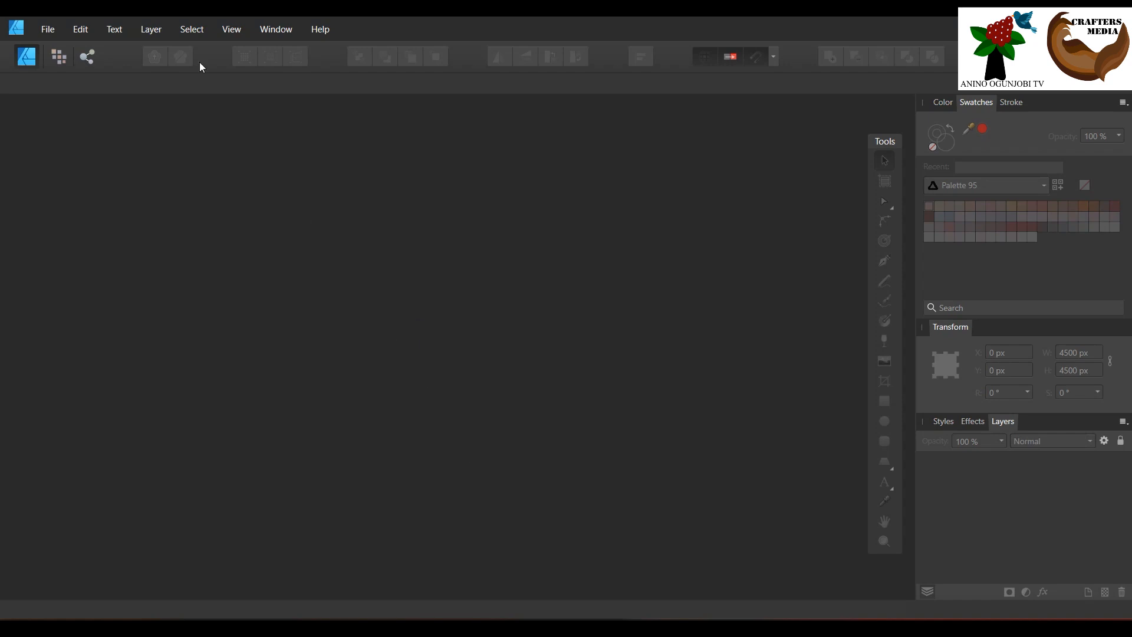
- Open the image "flower lineart with line fill" from the CD ROM CRAFTING BOOK NEW 2019 folder
left_click(43, 24)
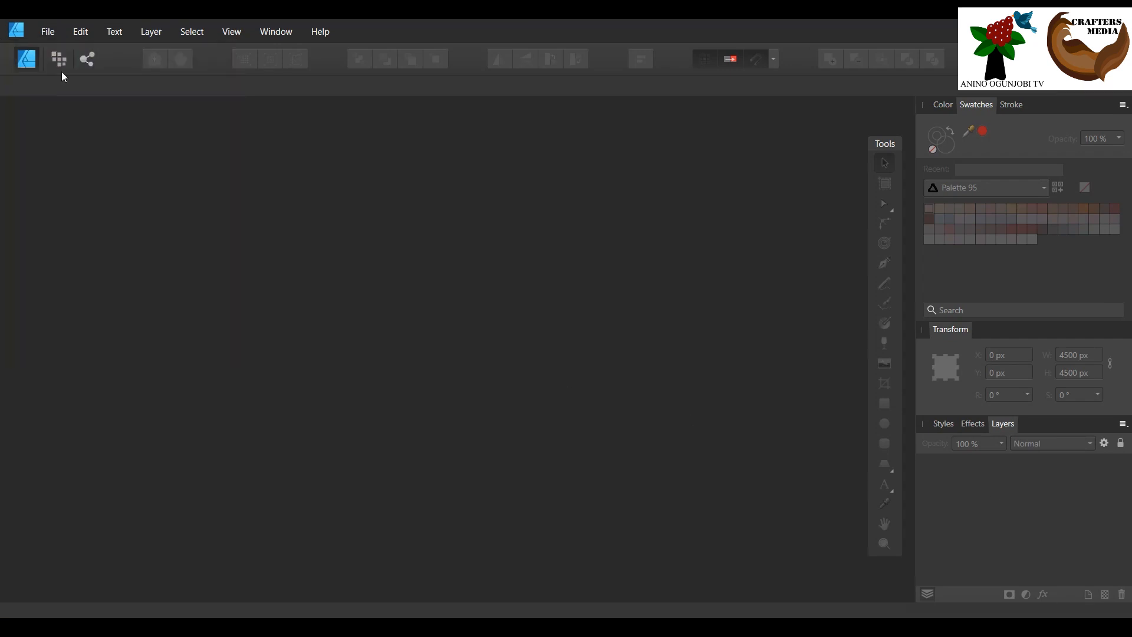
left_click(57, 34)
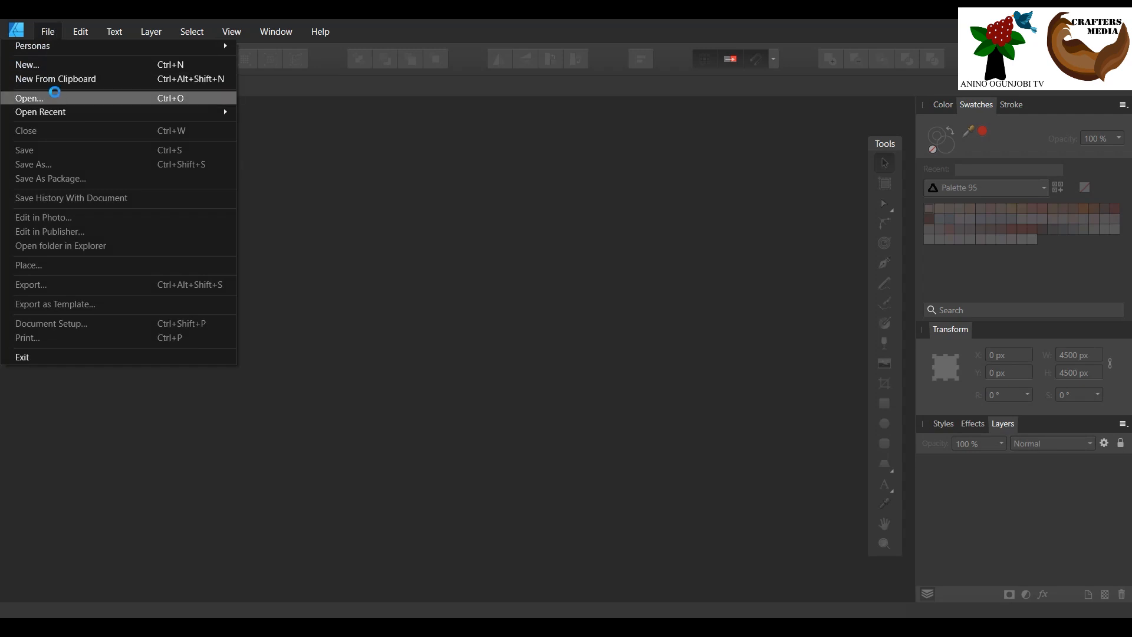
left_click(21, 98)
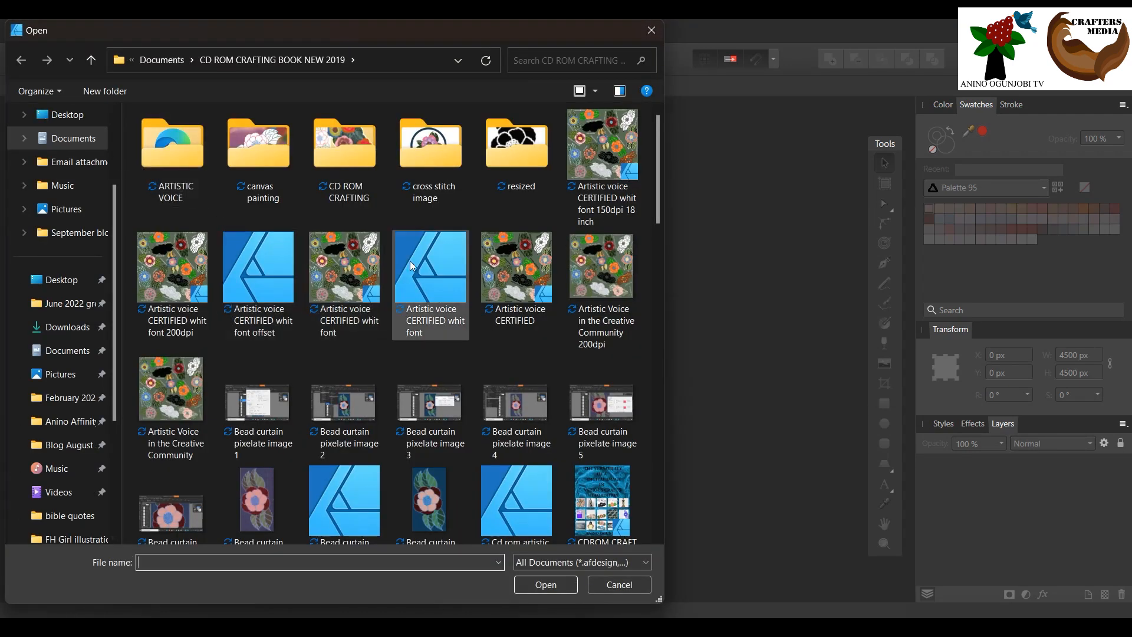
scroll(427, 413, "down", 10)
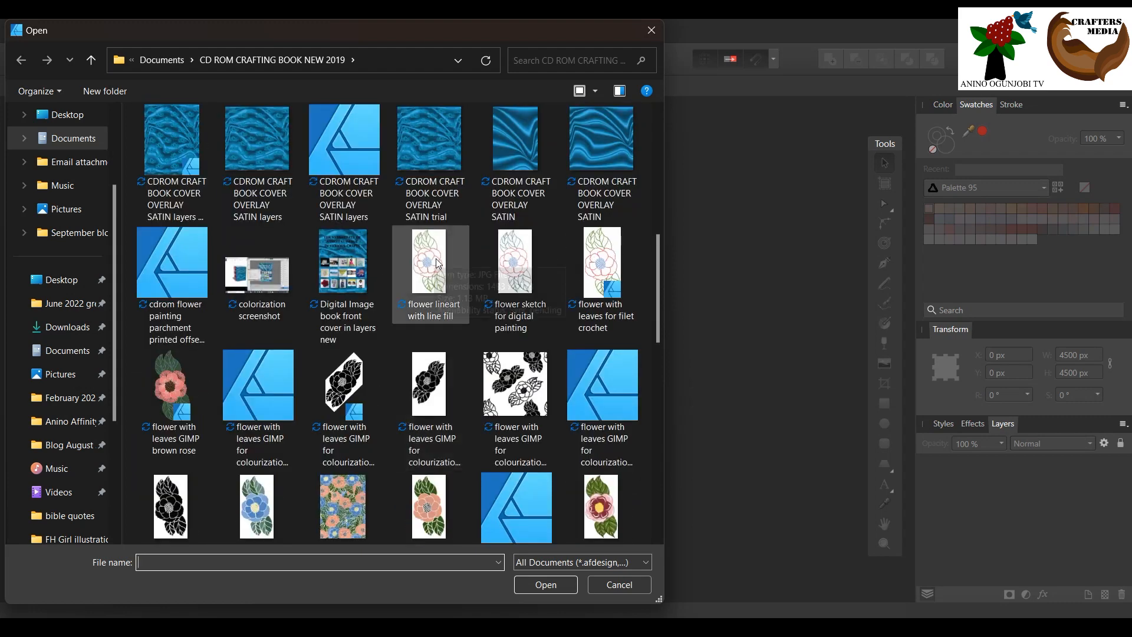
left_click(447, 269)
left_click(533, 579)
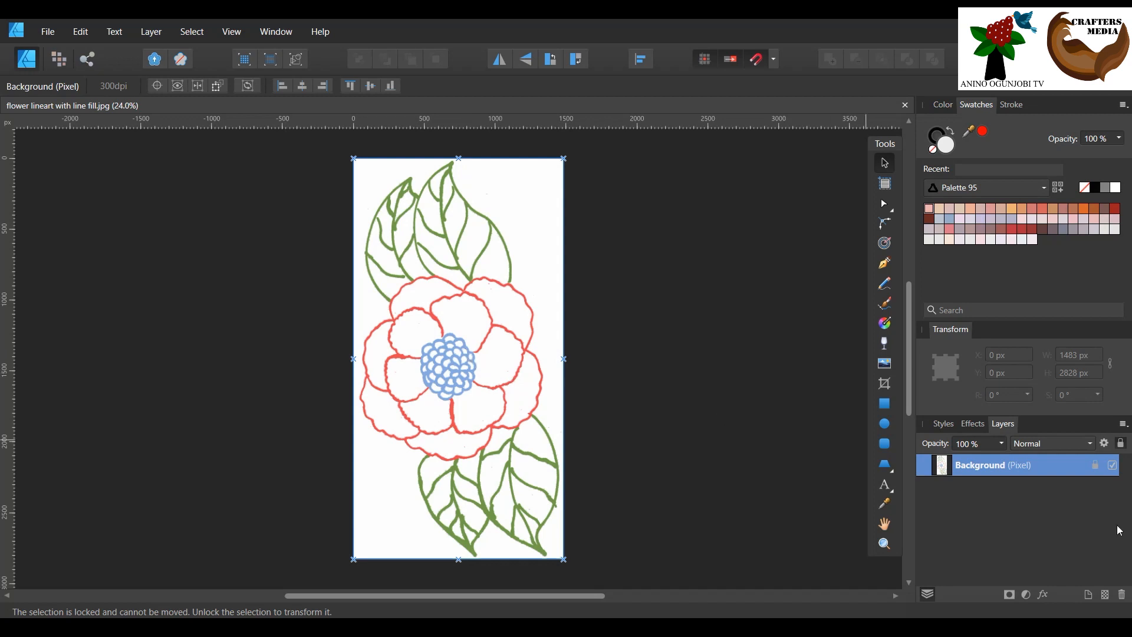
- Save the document as an Affinity file named "flower lineart with line fill" in a new folder called "line fill image"
left_click(52, 26)
left_click(65, 163)
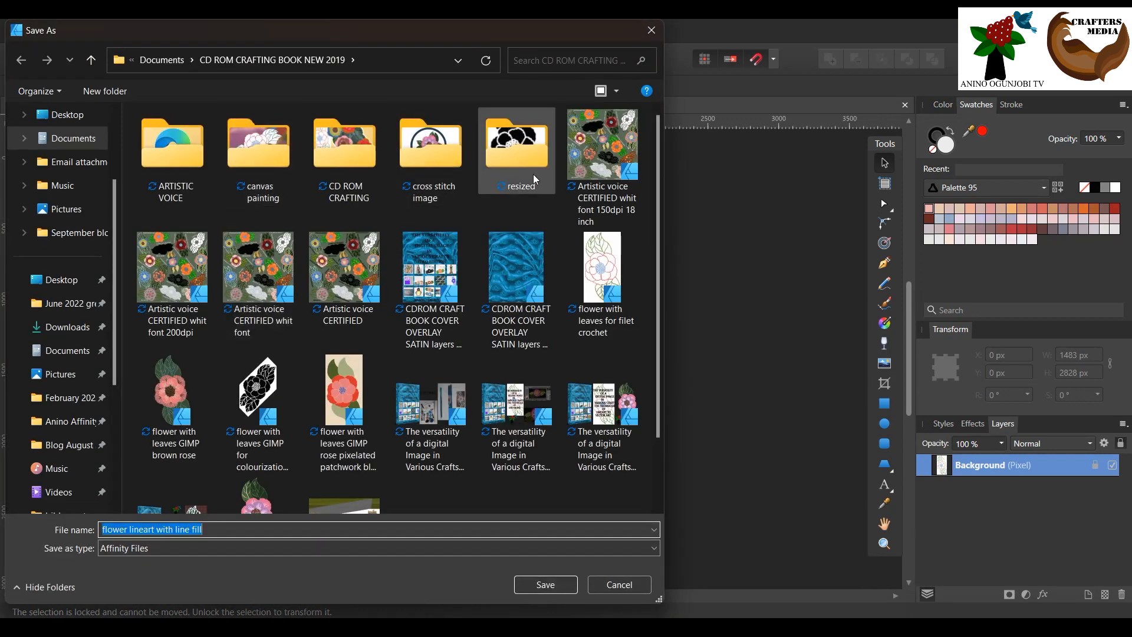
left_click(107, 92)
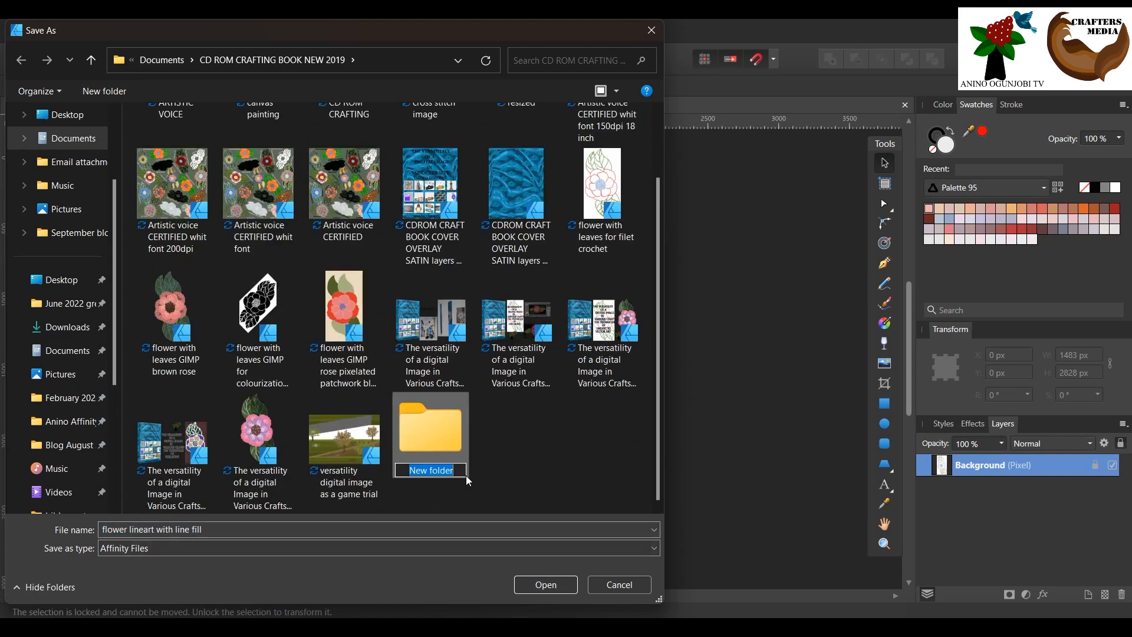
type("line fill")
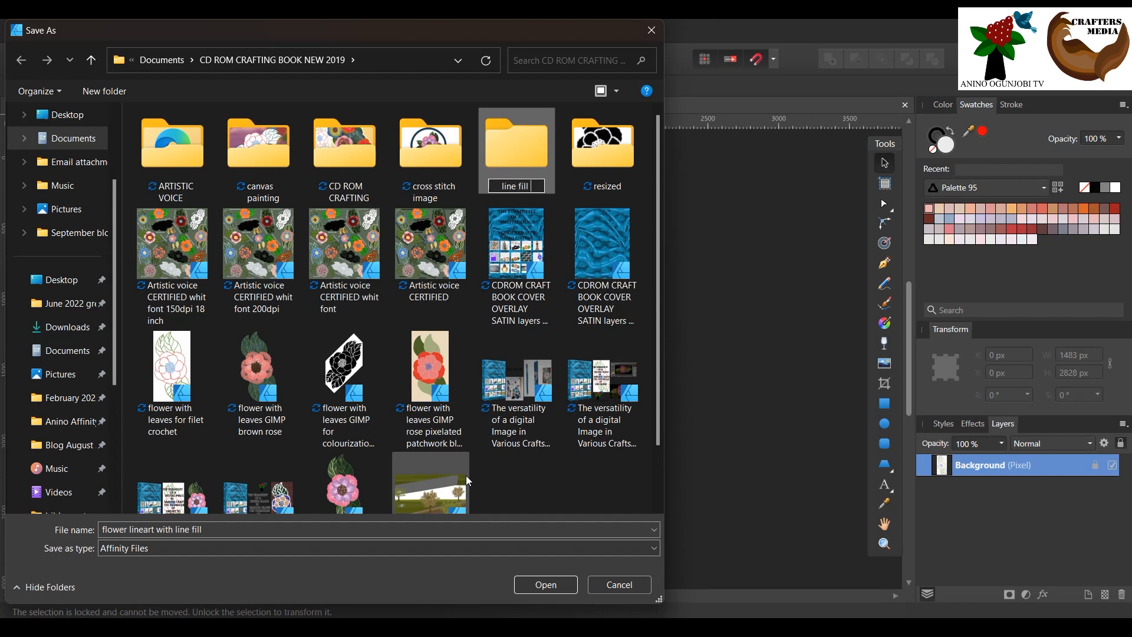
type(" image")
key("Return")
double_click(522, 132)
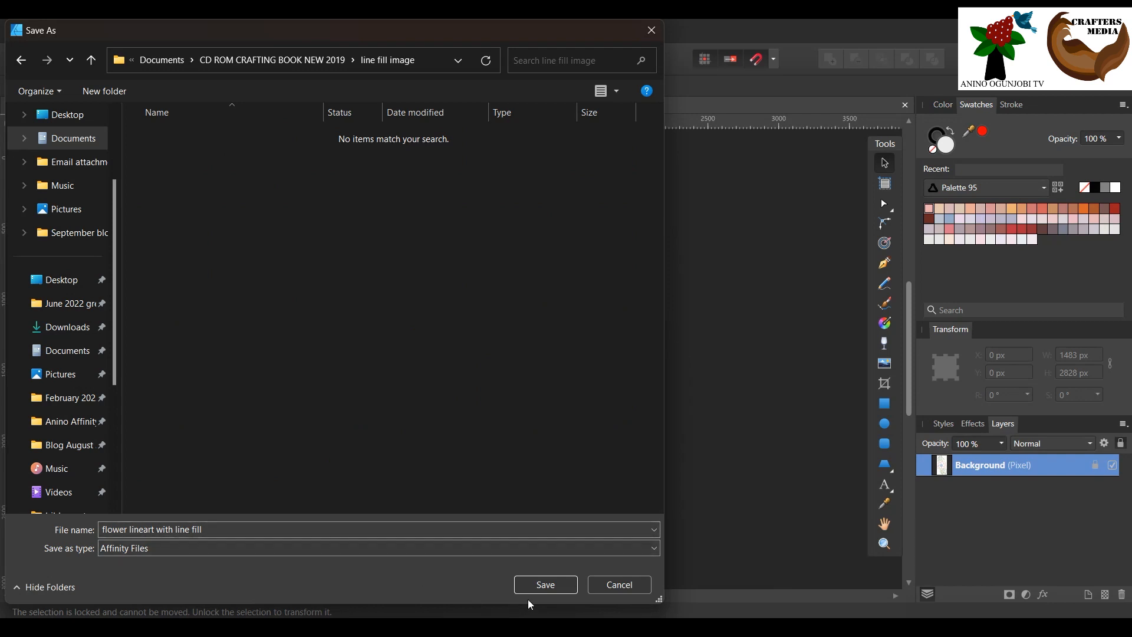
left_click(542, 587)
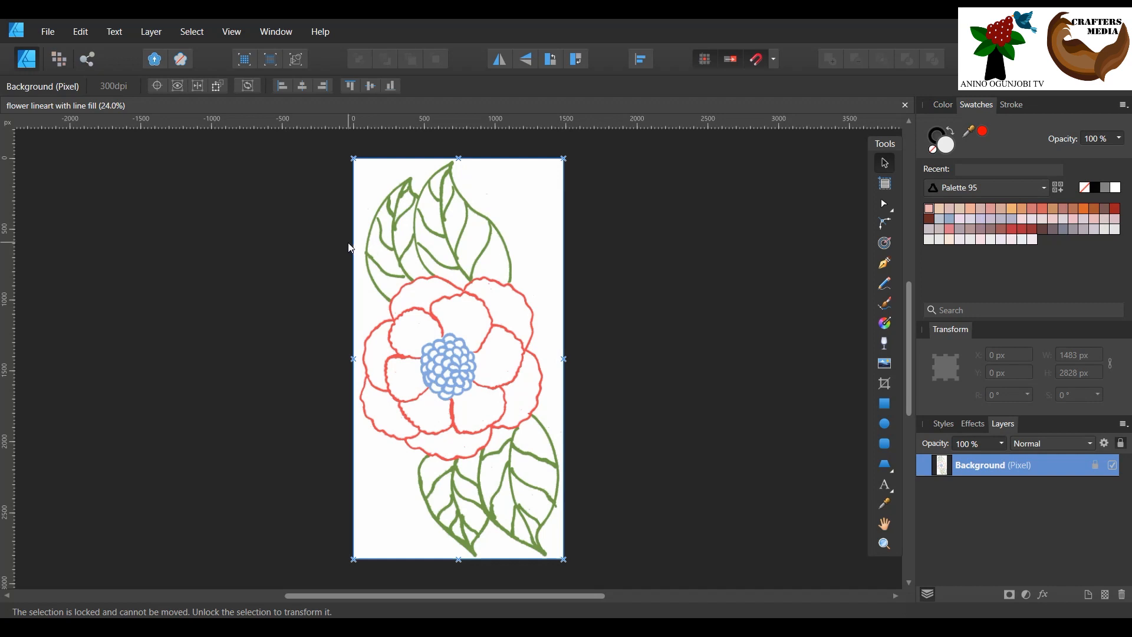
- Switch to the photo viewer and examine the black seamless flower image for its filled shapes and outlines
left_click(892, 544)
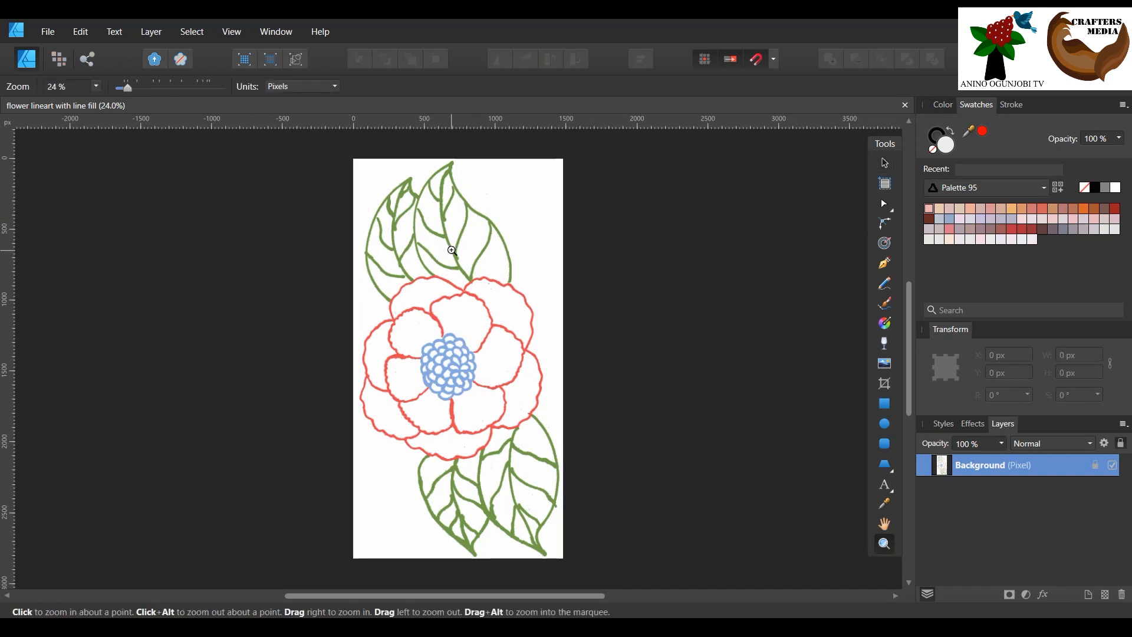
mouse_move(787, 628)
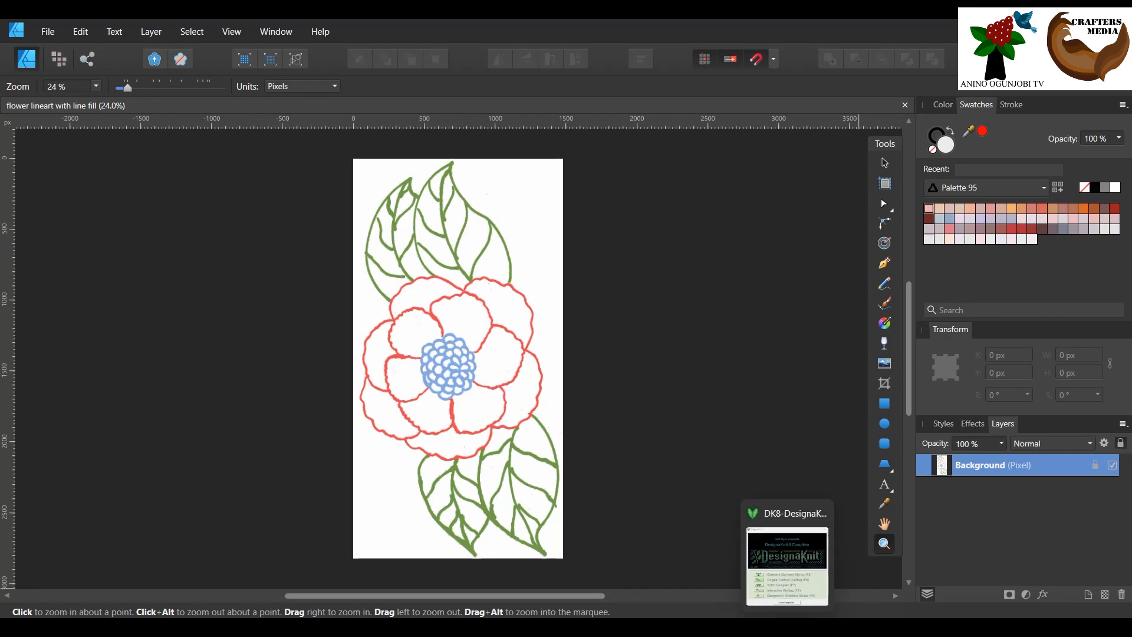
left_click(855, 627)
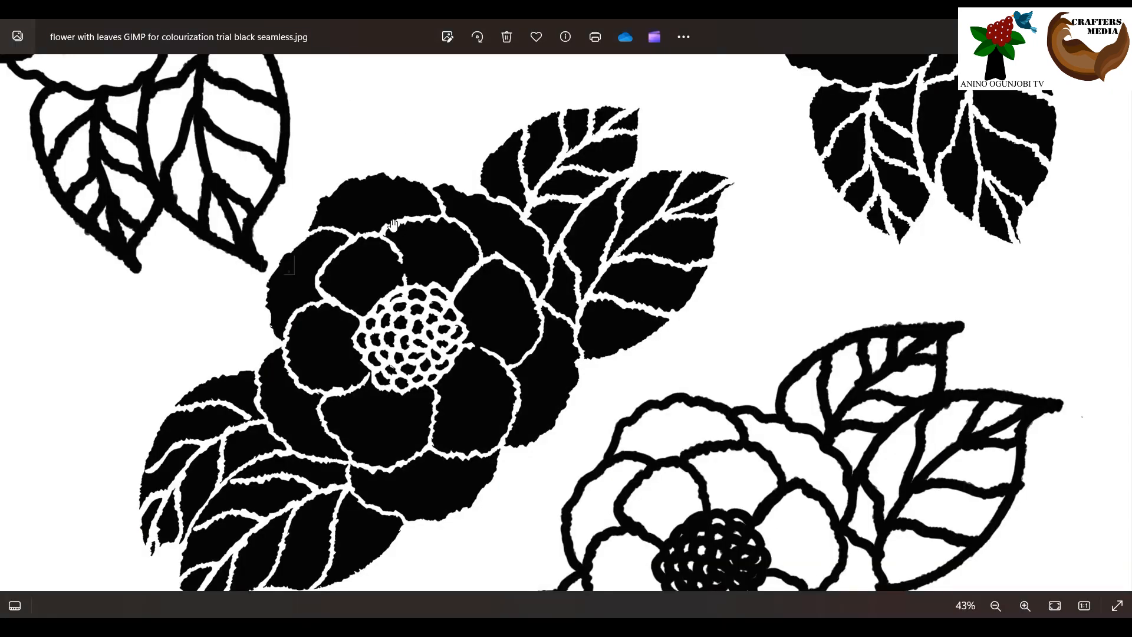
scroll(378, 272, "up", 1)
scroll(378, 272, "down", 1)
scroll(377, 272, "down", 2)
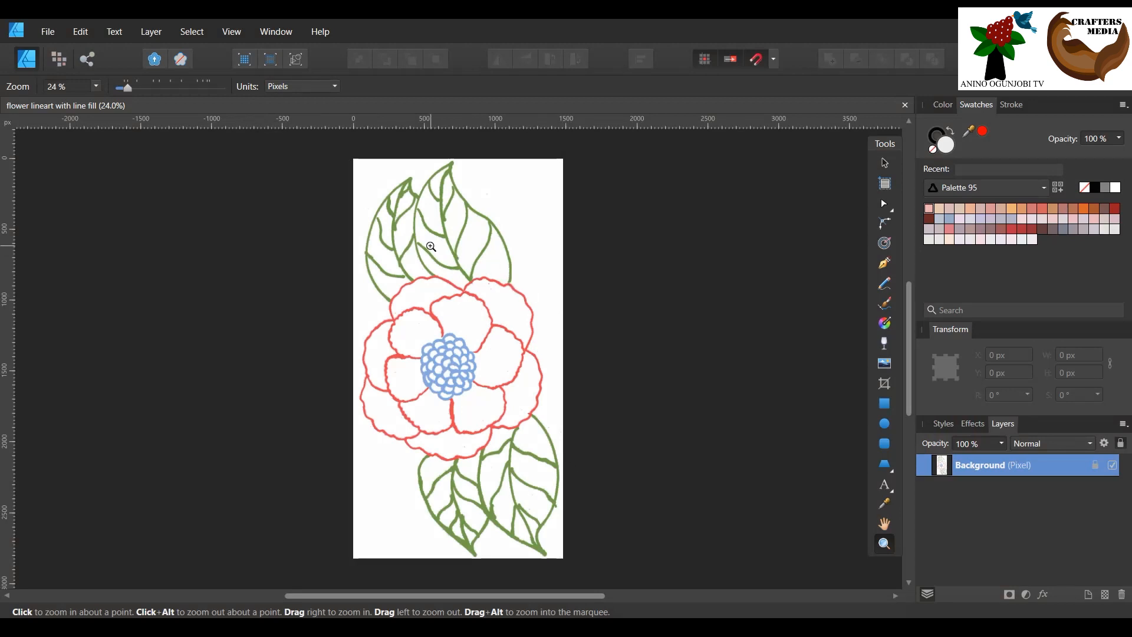
- Return to Affinity Designer, switch to the Pixel Persona and move the floating Tools palette to the opposite side of the canvas
left_click_drag(456, 338, 543, 337)
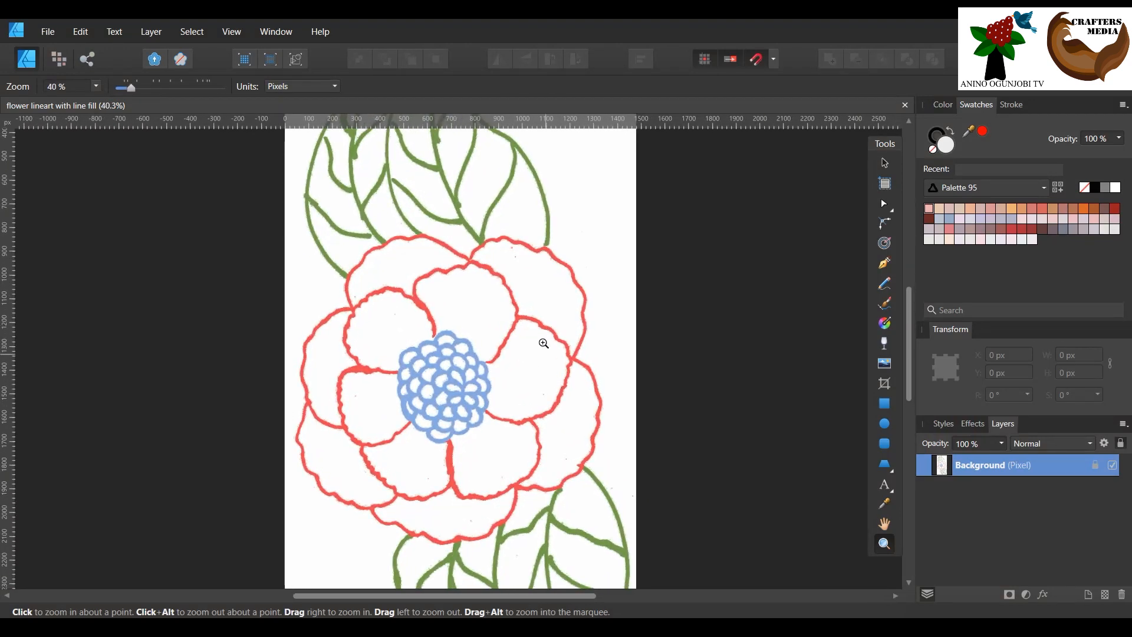
scroll(539, 314, "up", 1)
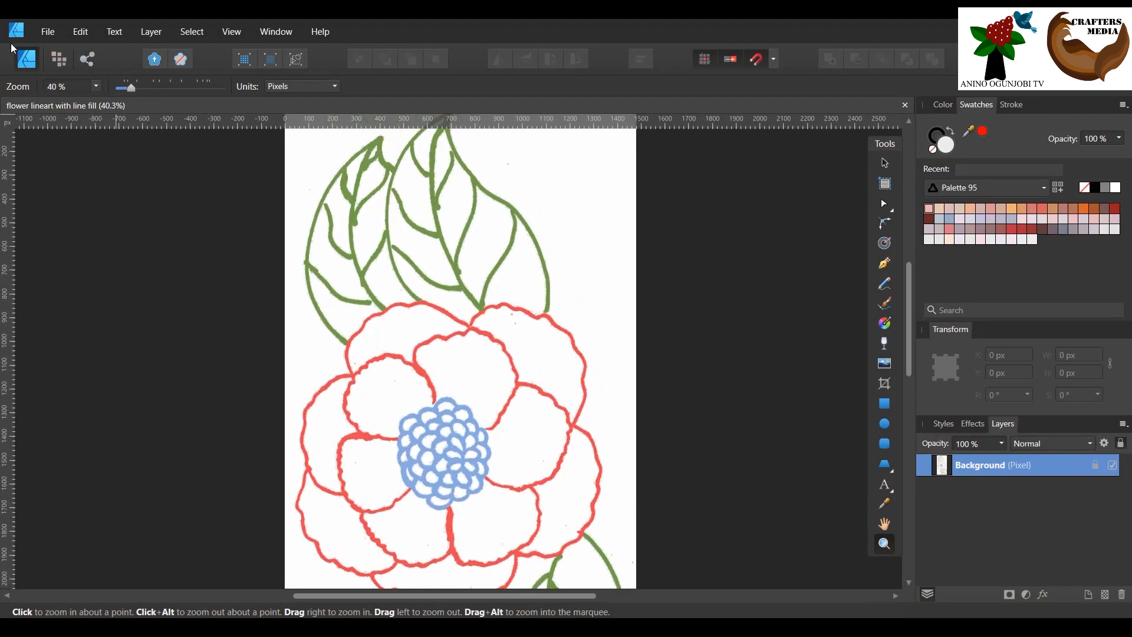
left_click(59, 60)
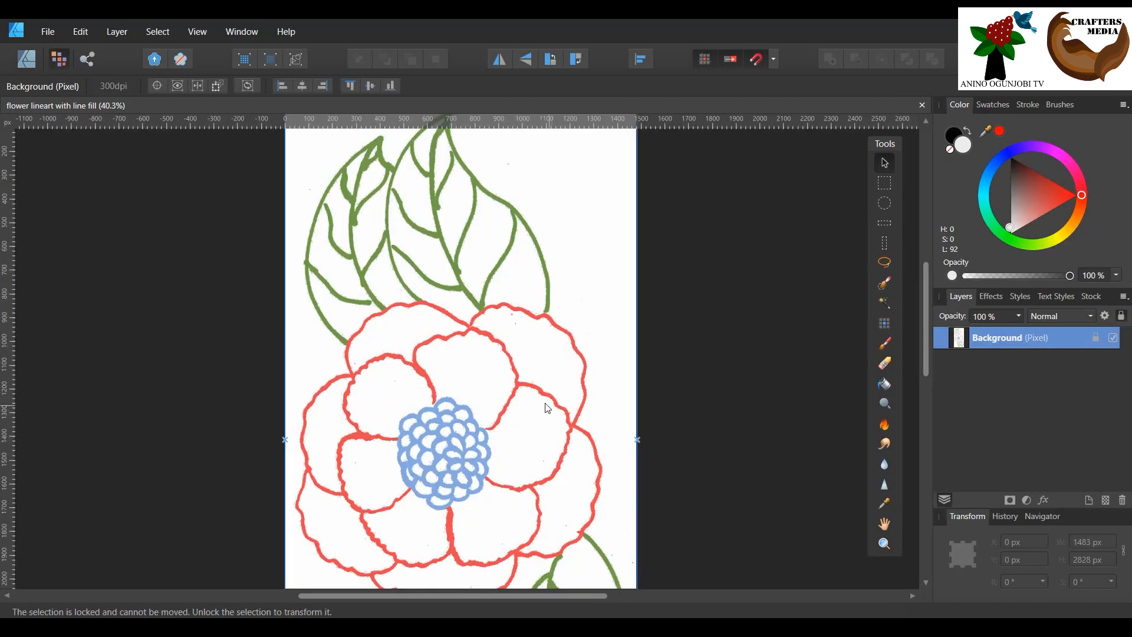
left_click_drag(895, 145, 51, 136)
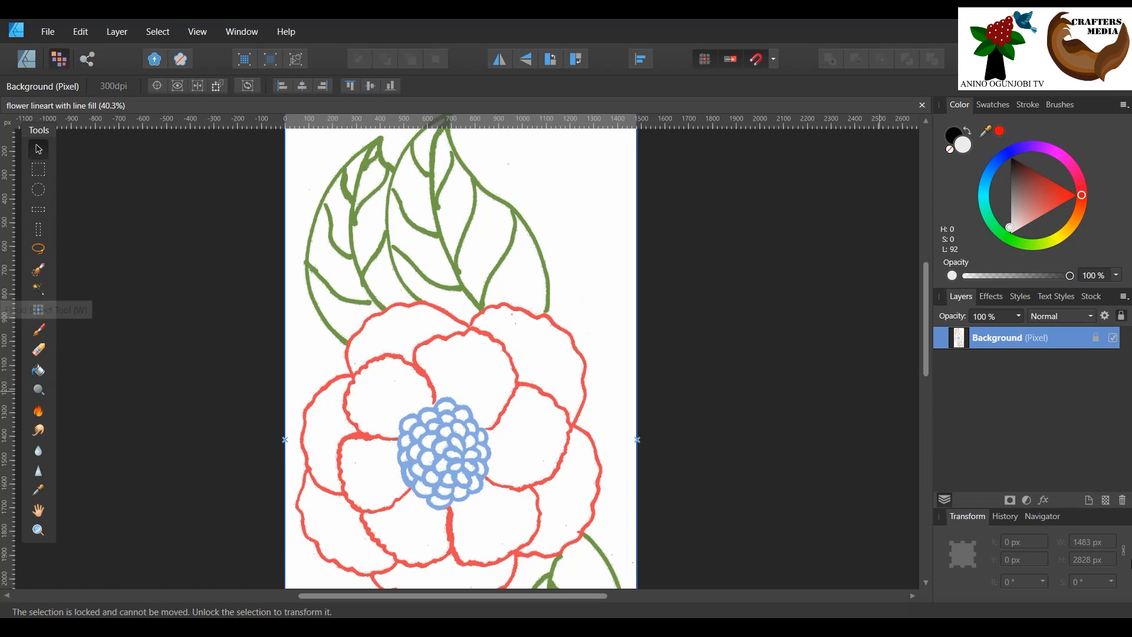
- Duplicate the locked Background layer and hide the original beneath the copy
right_click(999, 334)
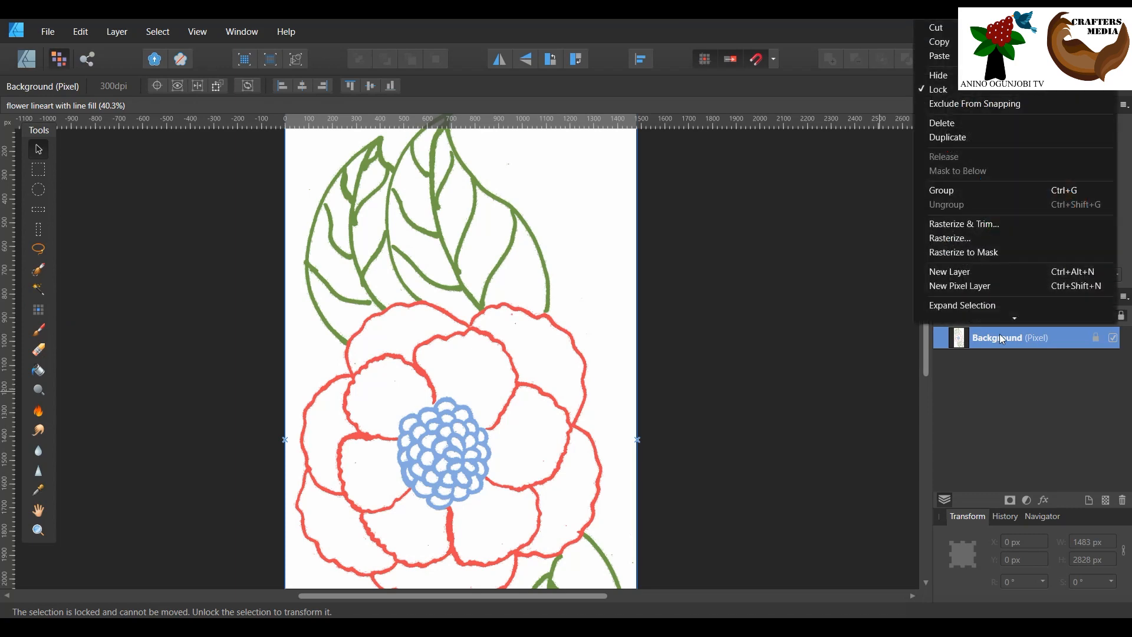
left_click(999, 137)
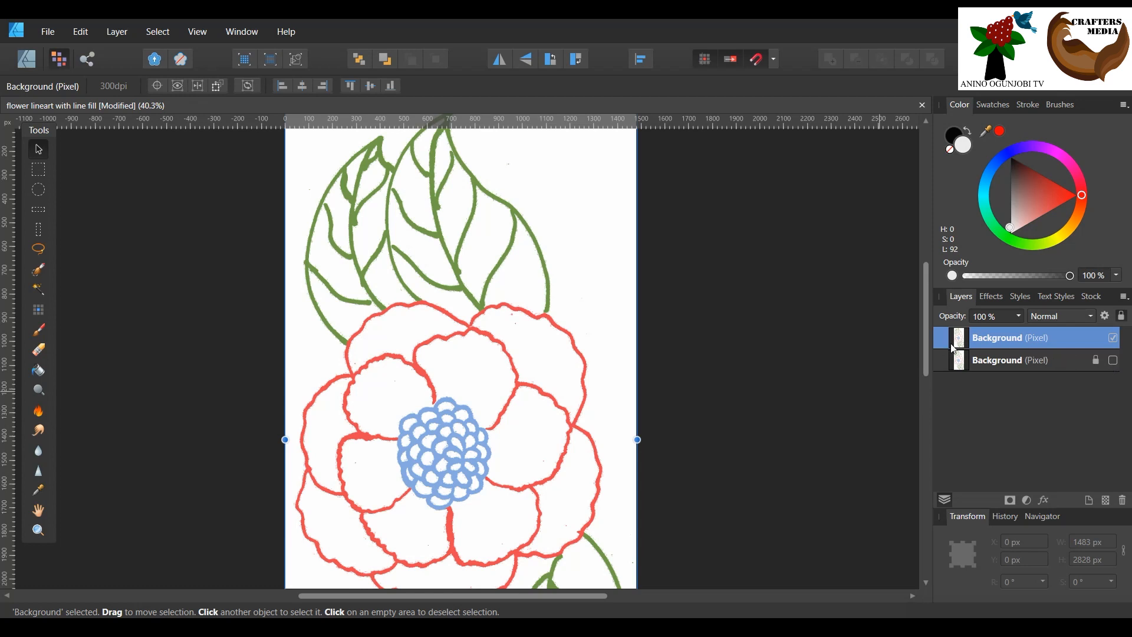
right_click(1006, 364)
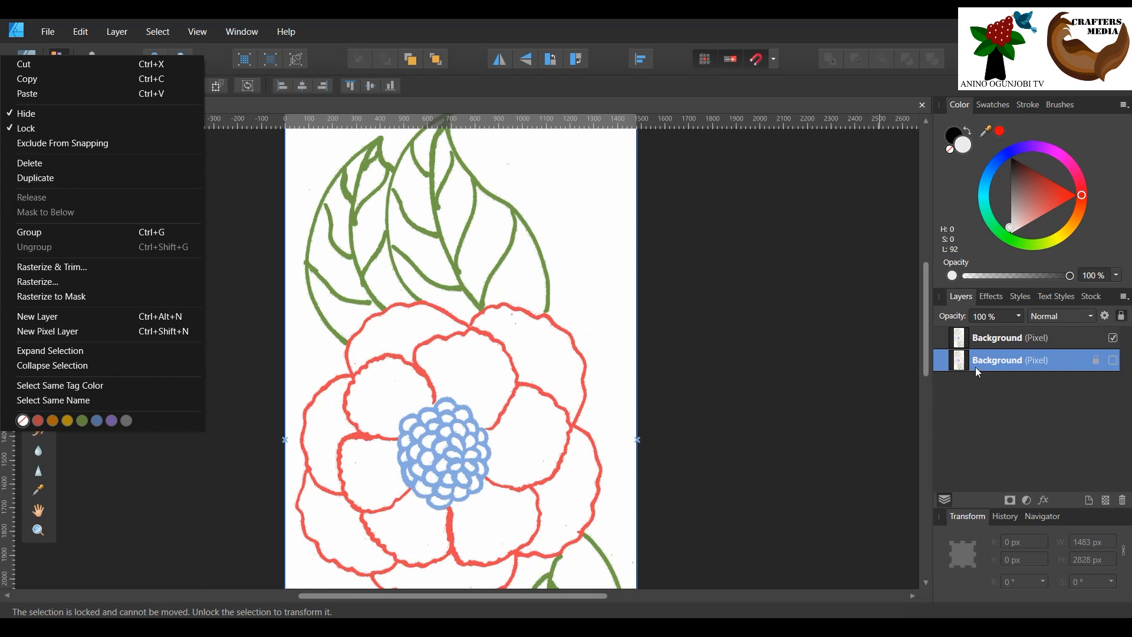
key("Escape")
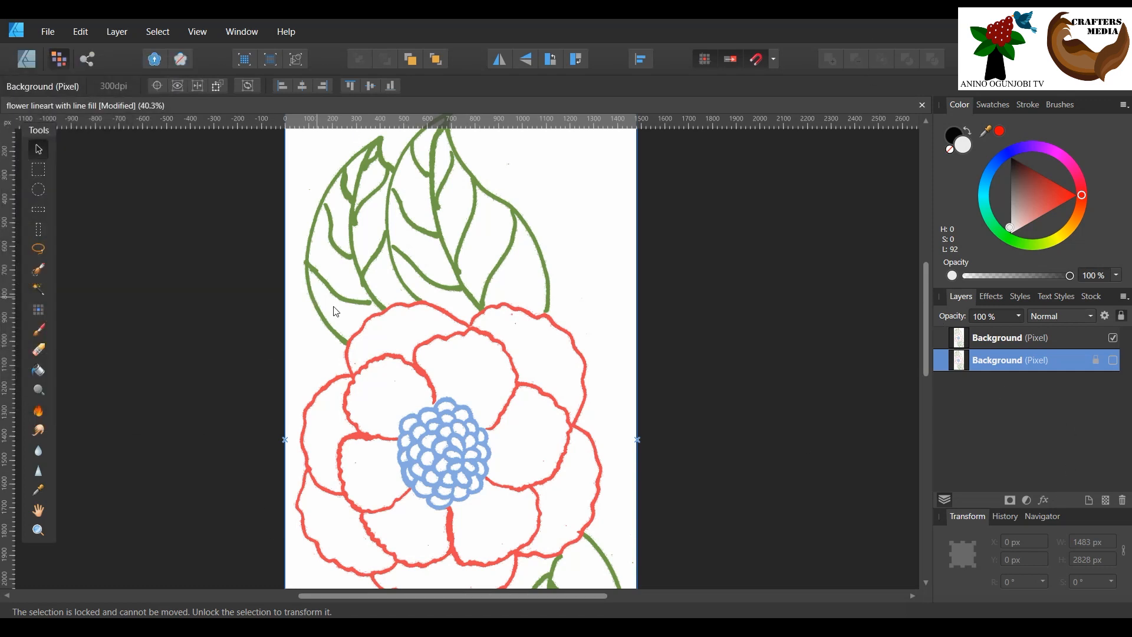
- Examine the leaf and petal outlines of the flower line art up close
scroll(335, 312, "up", 2)
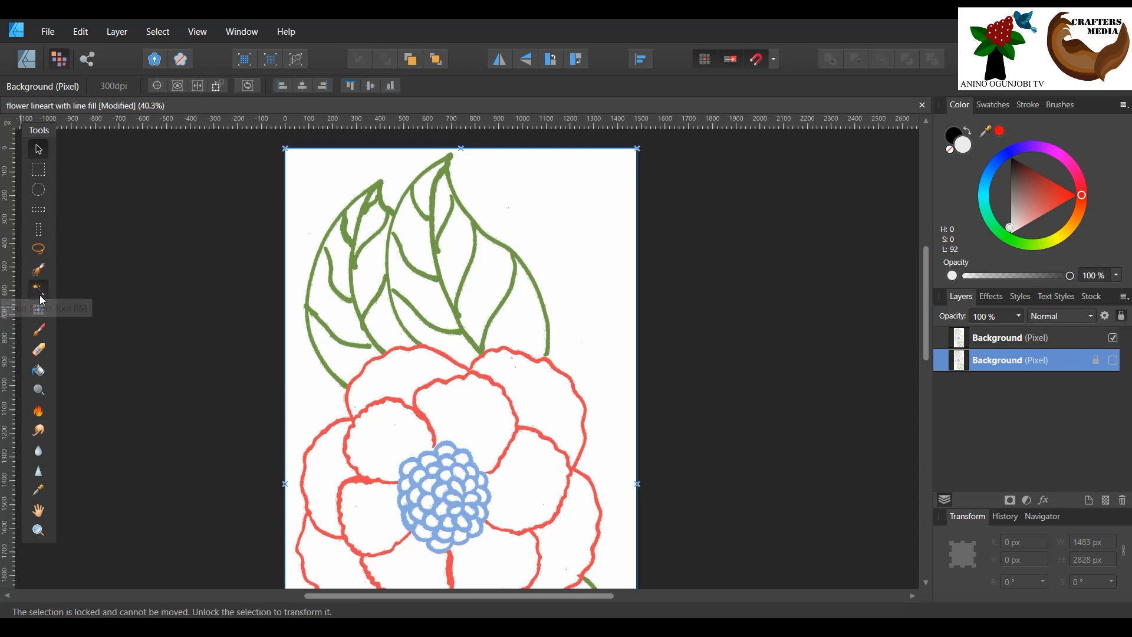
left_click(39, 293)
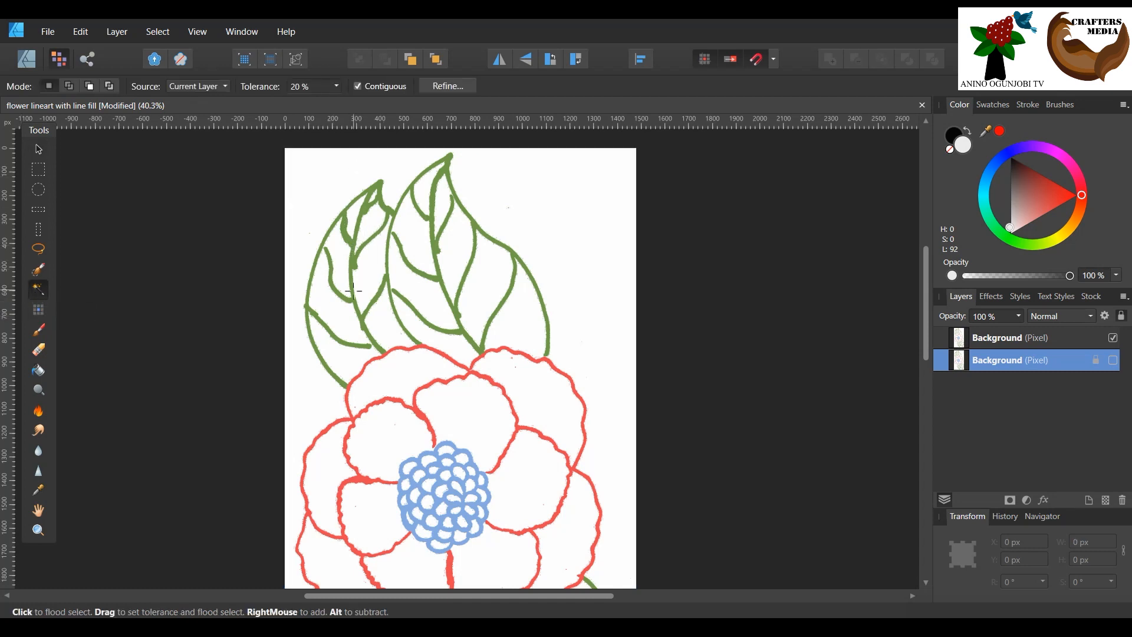
scroll(355, 289, "up", 1)
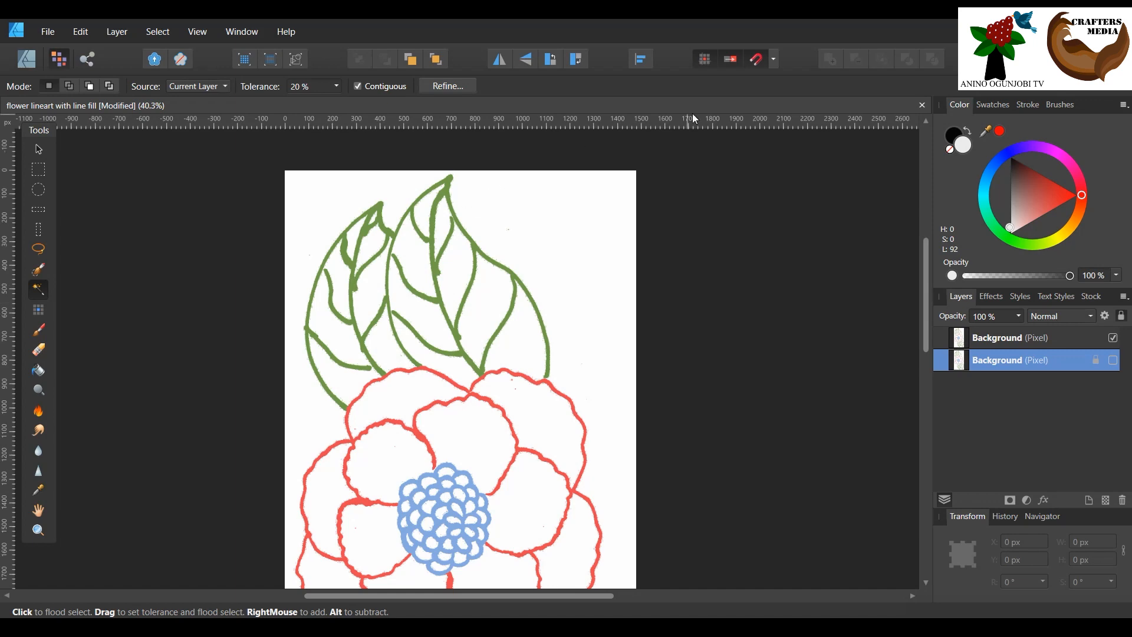
left_click(46, 527)
left_click_drag(367, 430, 623, 521)
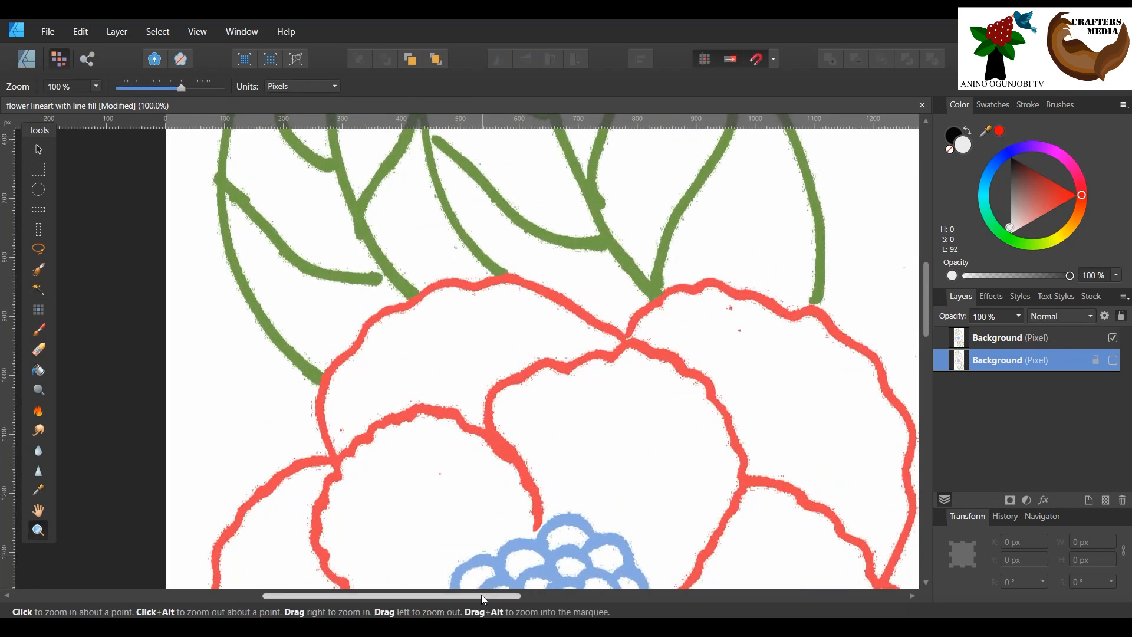
scroll(484, 597, "right", 2)
left_click_drag(542, 474, 301, 337)
left_click_drag(491, 409, 533, 420)
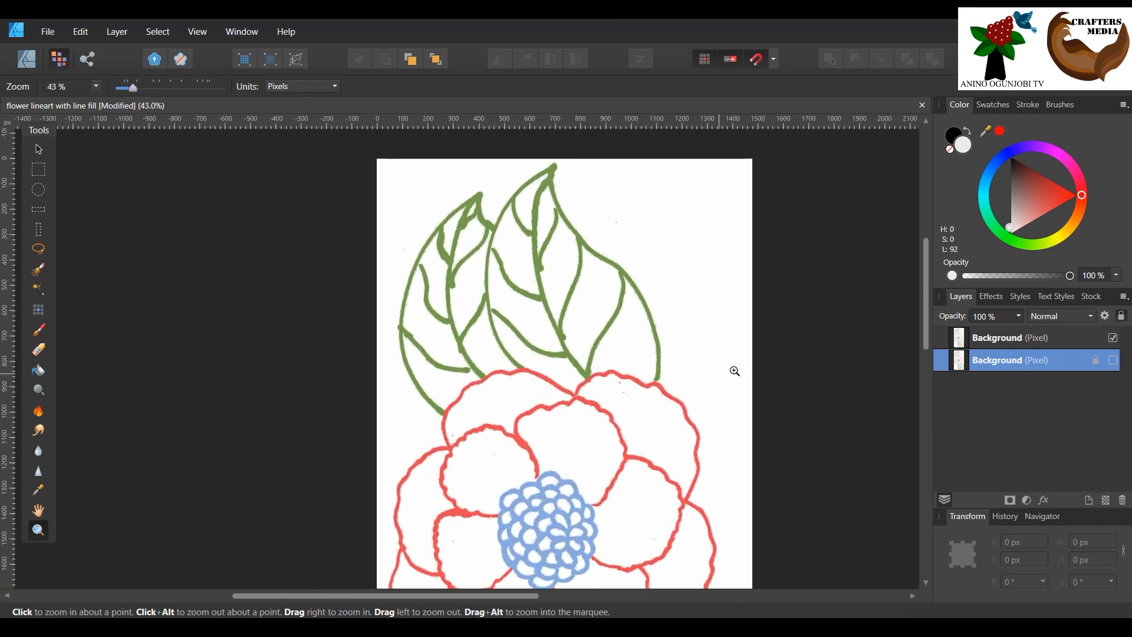
mouse_move(928, 270)
left_mouse_down()
mouse_move(928, 312)
mouse_move(929, 274)
left_mouse_up()
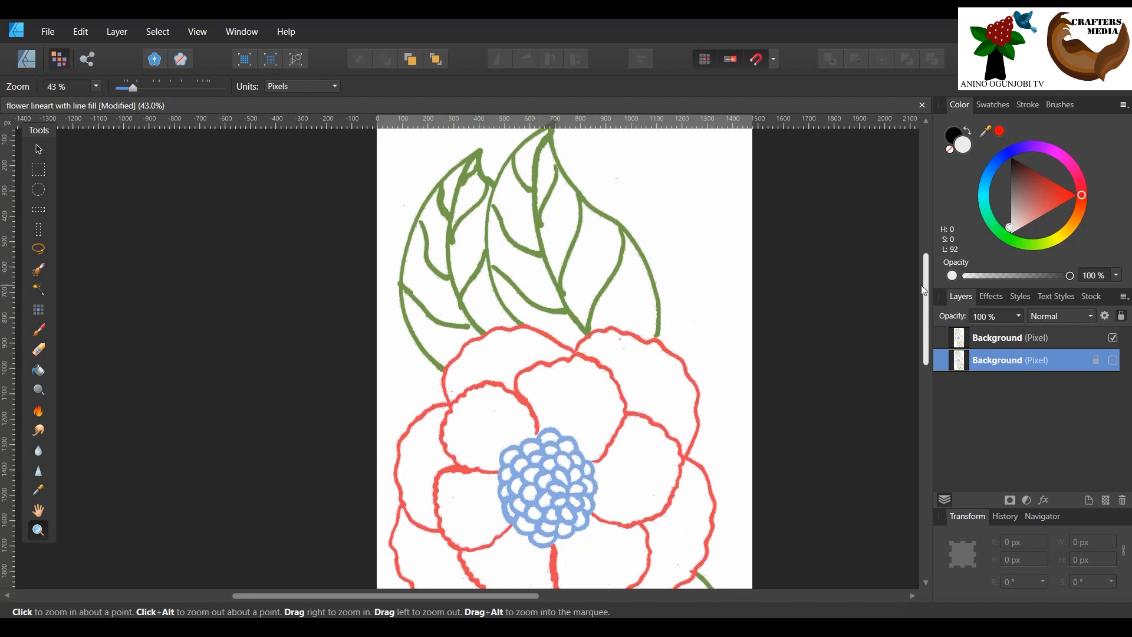
left_click_drag(662, 264, 665, 283)
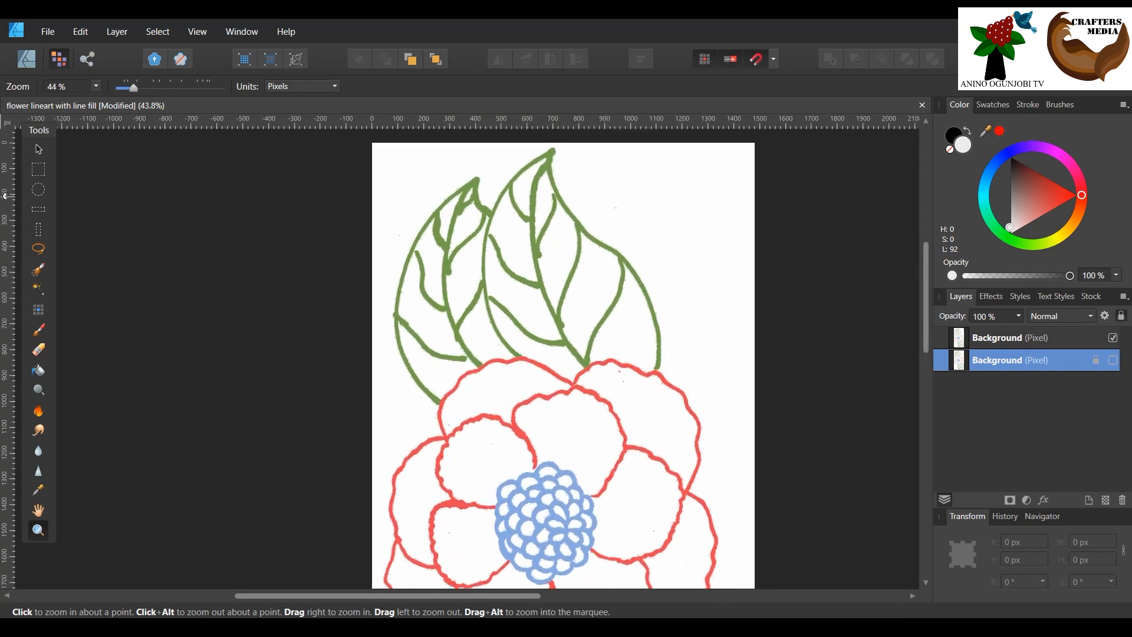
left_click(39, 151)
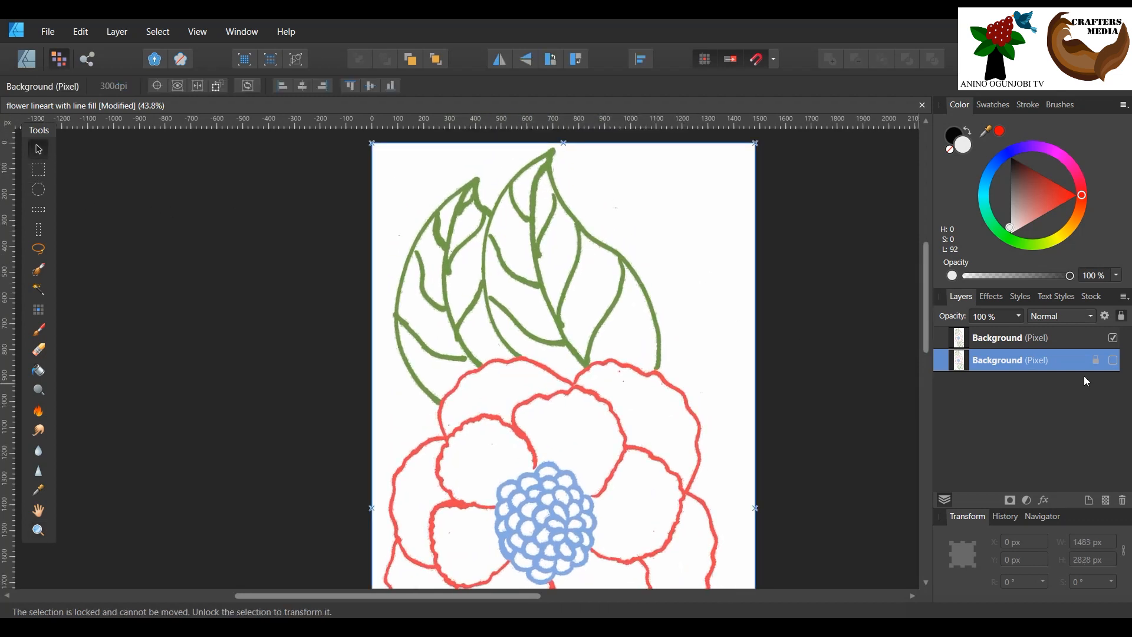
- Delete the duplicated Background layer and make the original layer visible again
left_click(1084, 334)
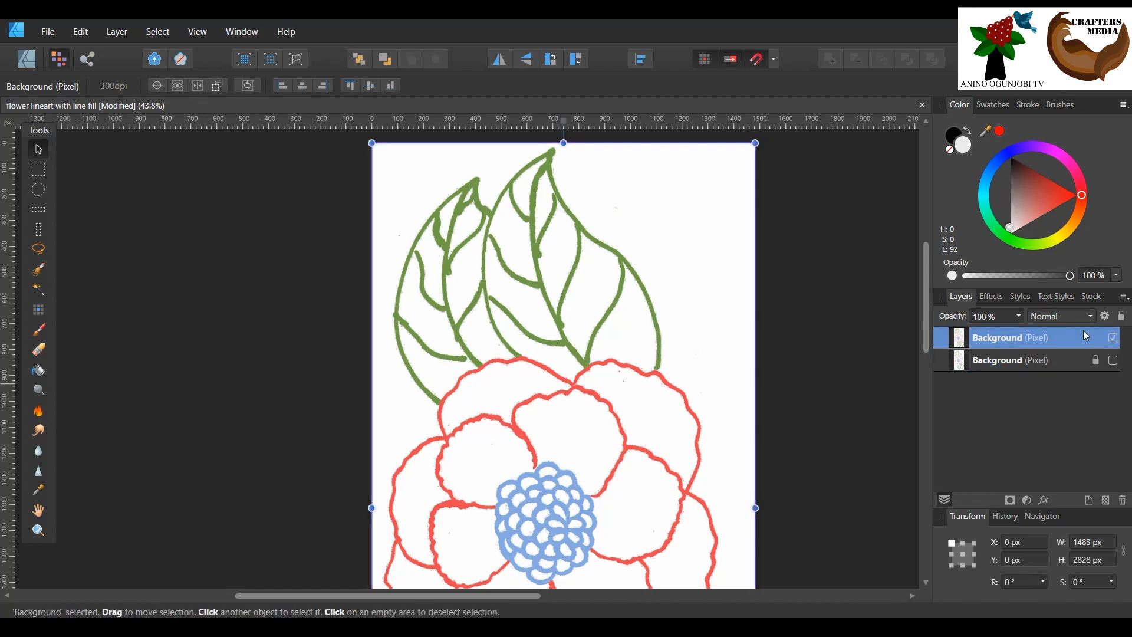
key("Delete")
left_click(1114, 342)
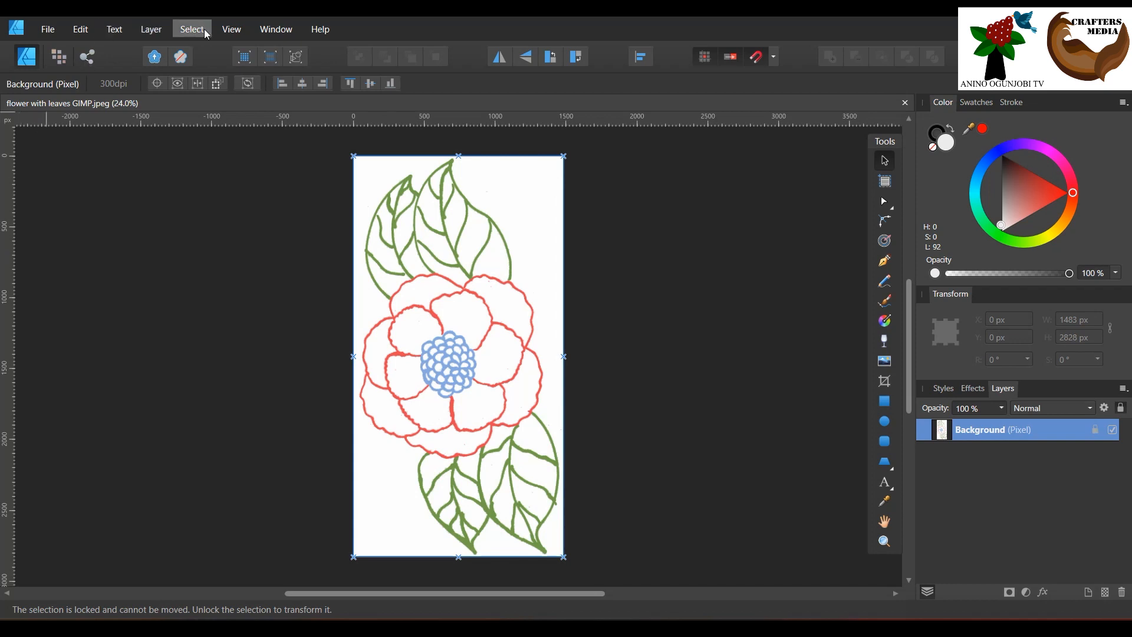
left_click(237, 32)
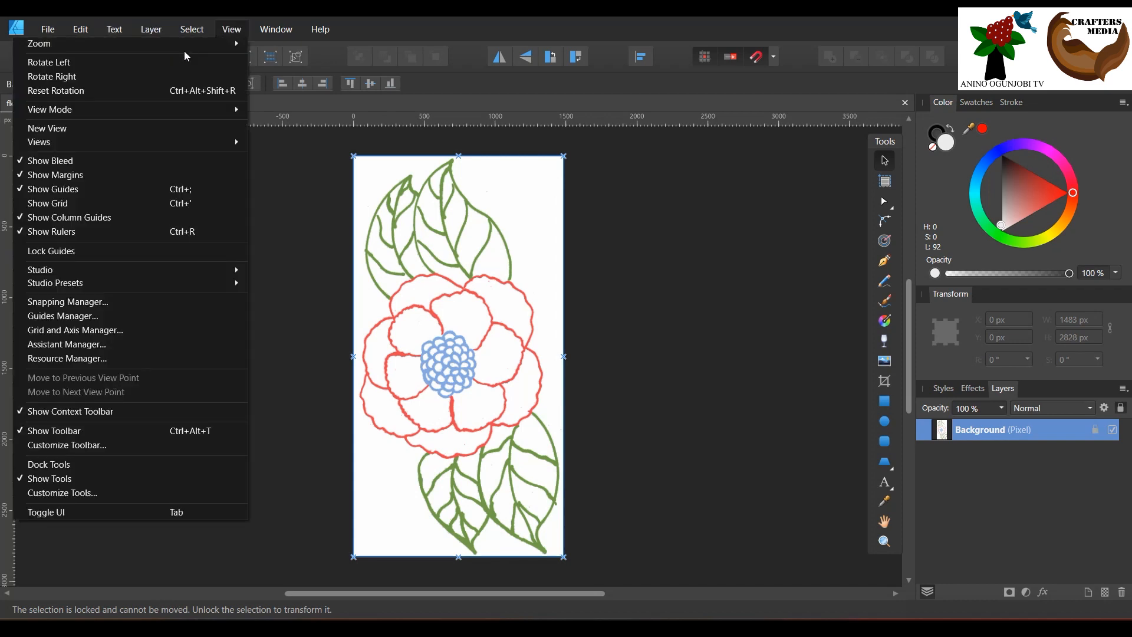
mouse_move(231, 39)
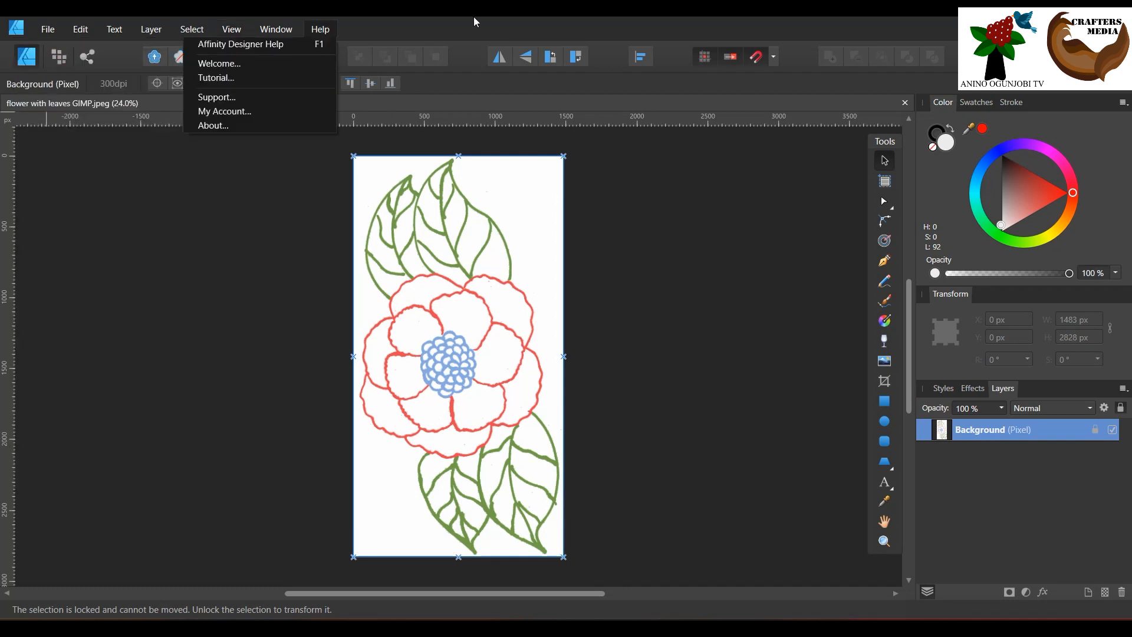
left_click(499, 22)
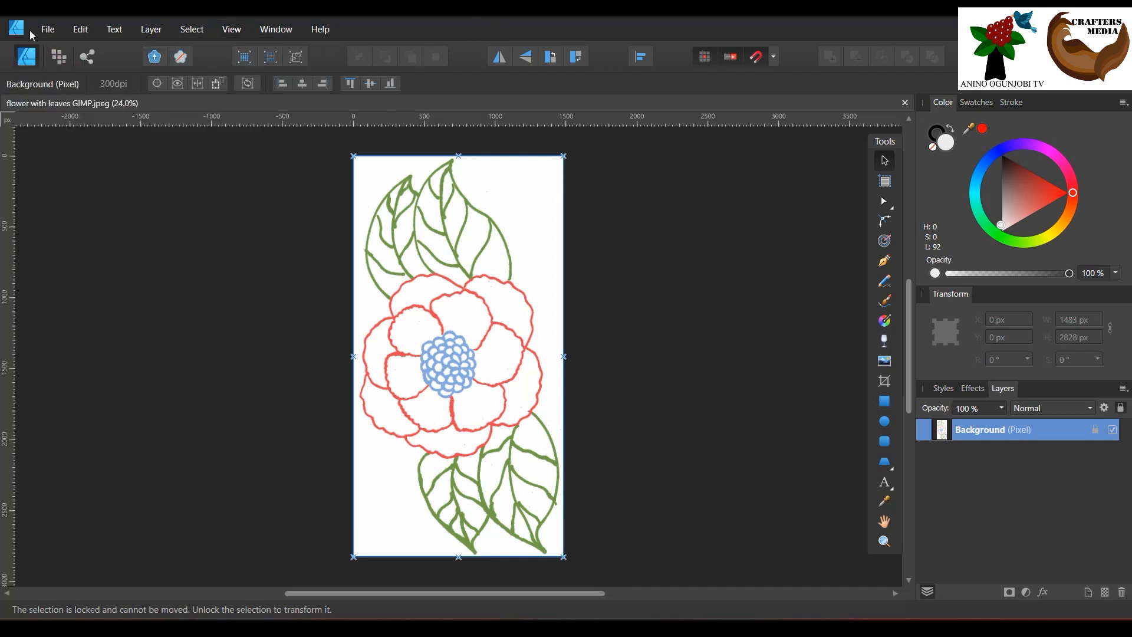
- Change the document setup to landscape orientation with objects set to rescale
left_click(48, 30)
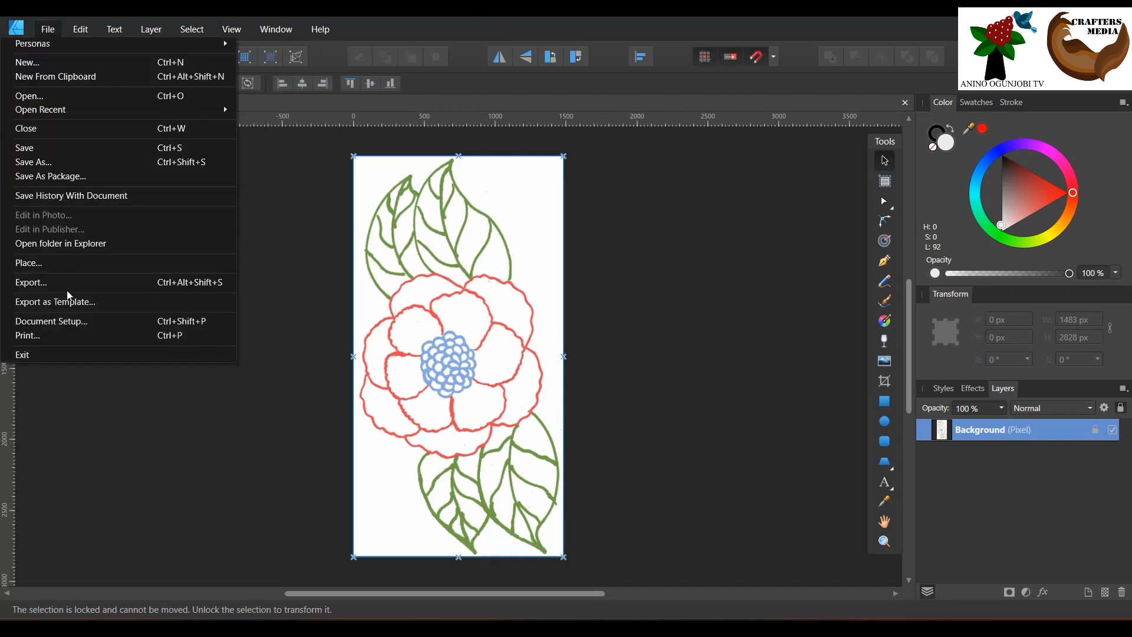
left_click(68, 321)
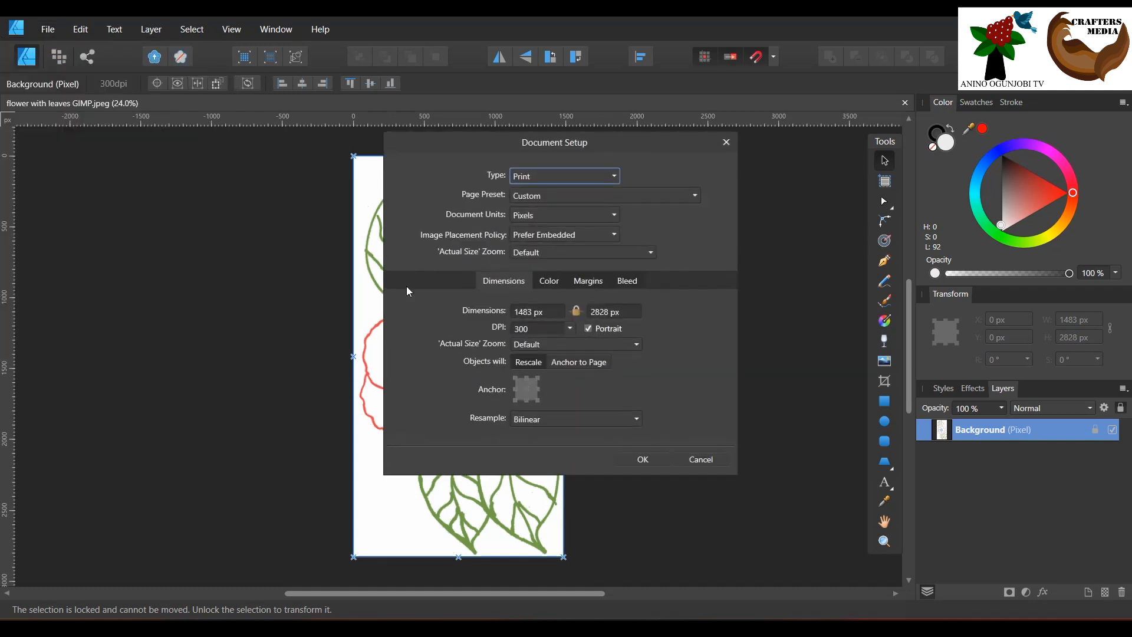
left_click(589, 329)
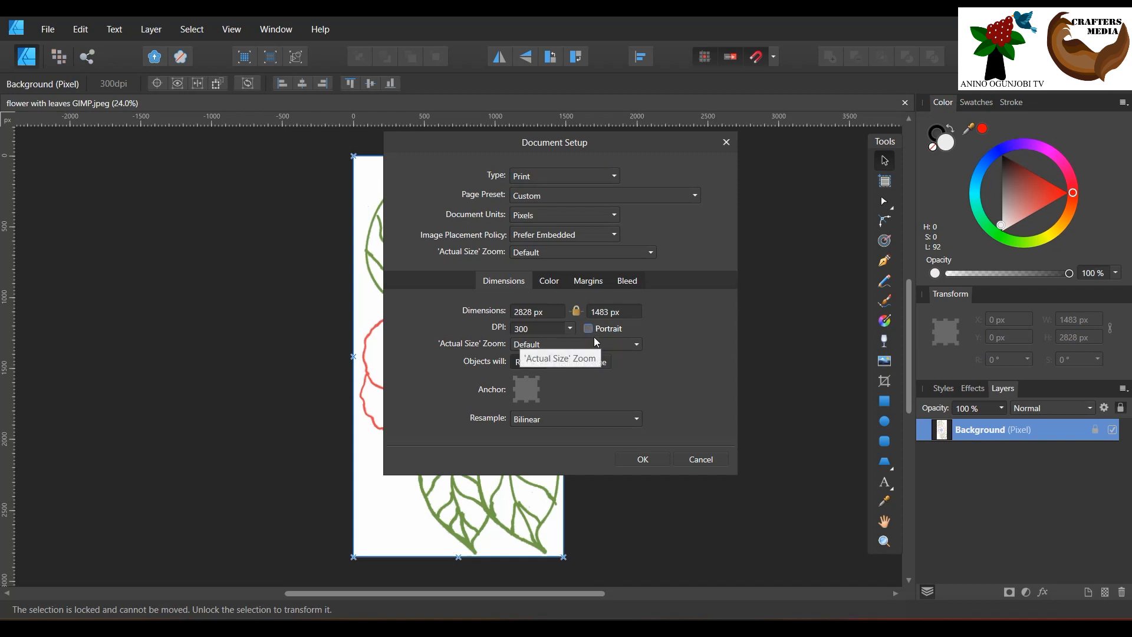
left_click_drag(670, 144, 875, 124)
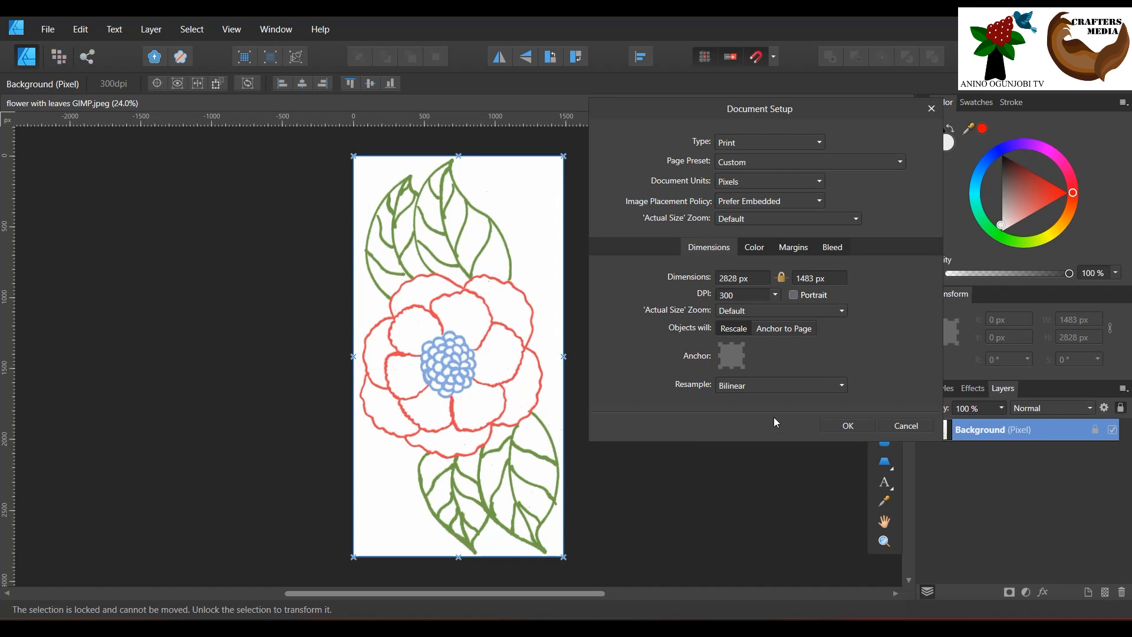
left_click(858, 423)
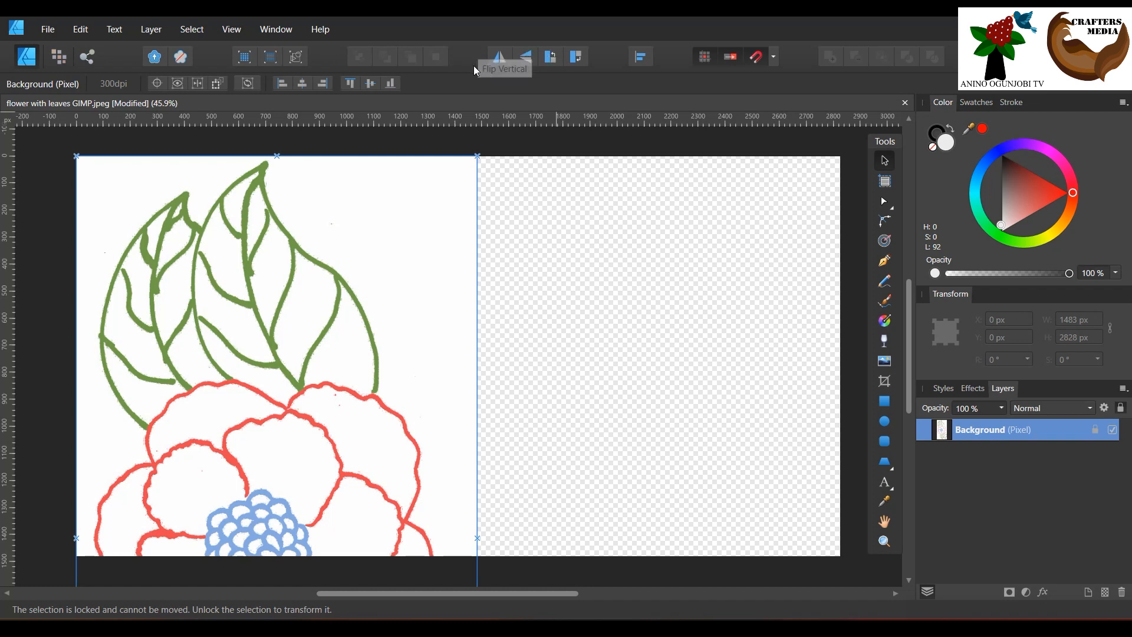
- Rotate the flower artwork counter-clockwise, fitted to the landscape page, and flip it vertically
left_click(548, 64)
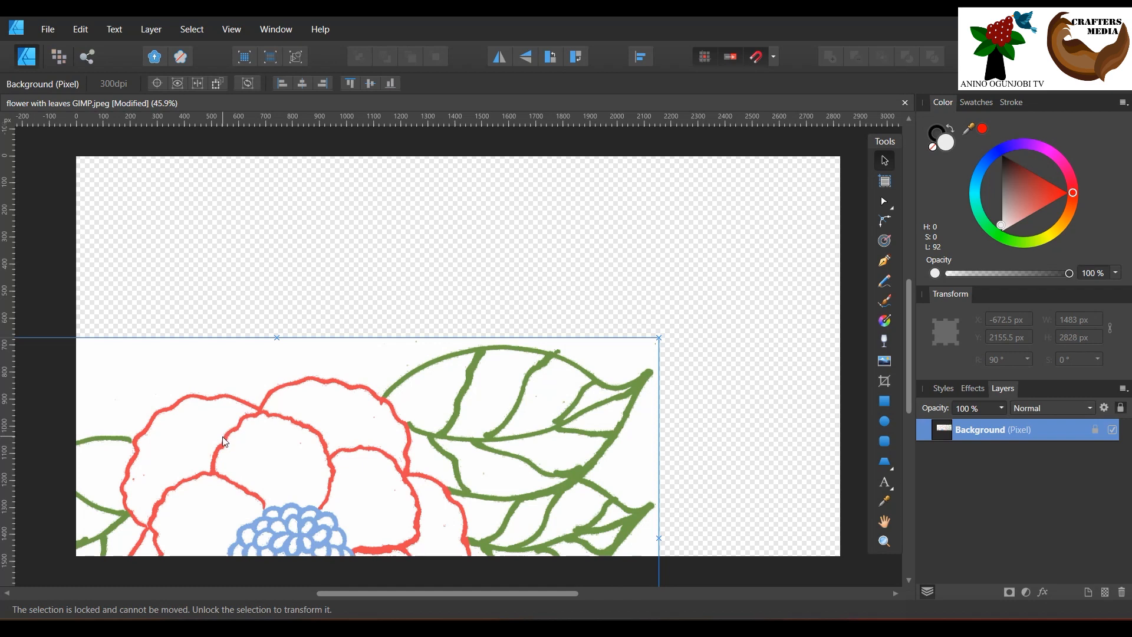
left_click_drag(224, 441, 274, 406)
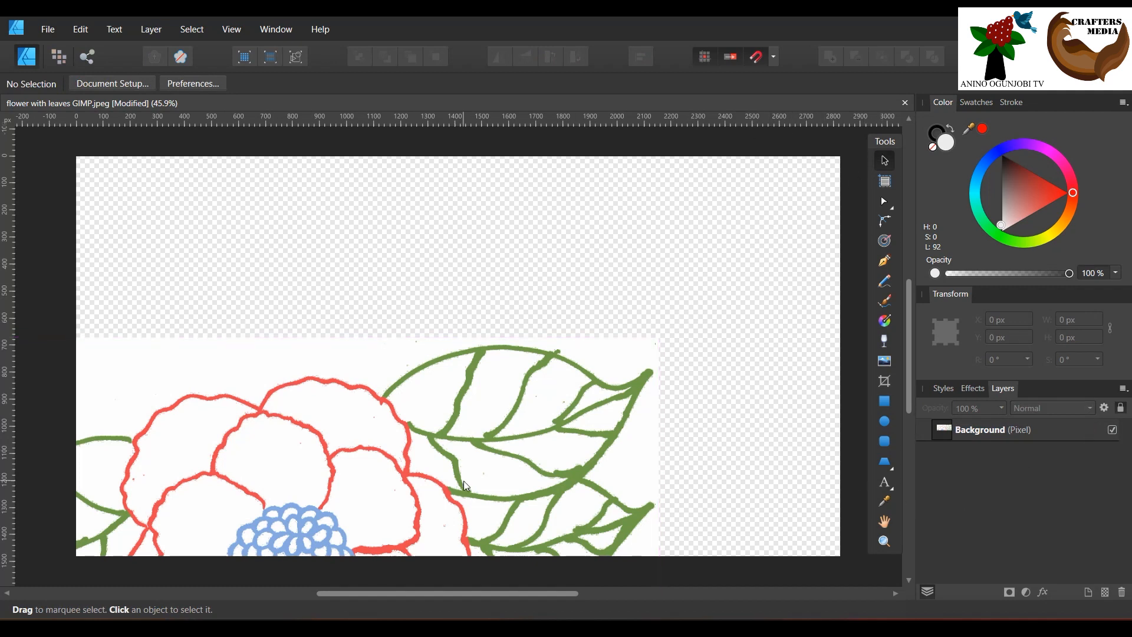
left_click_drag(465, 427, 646, 245)
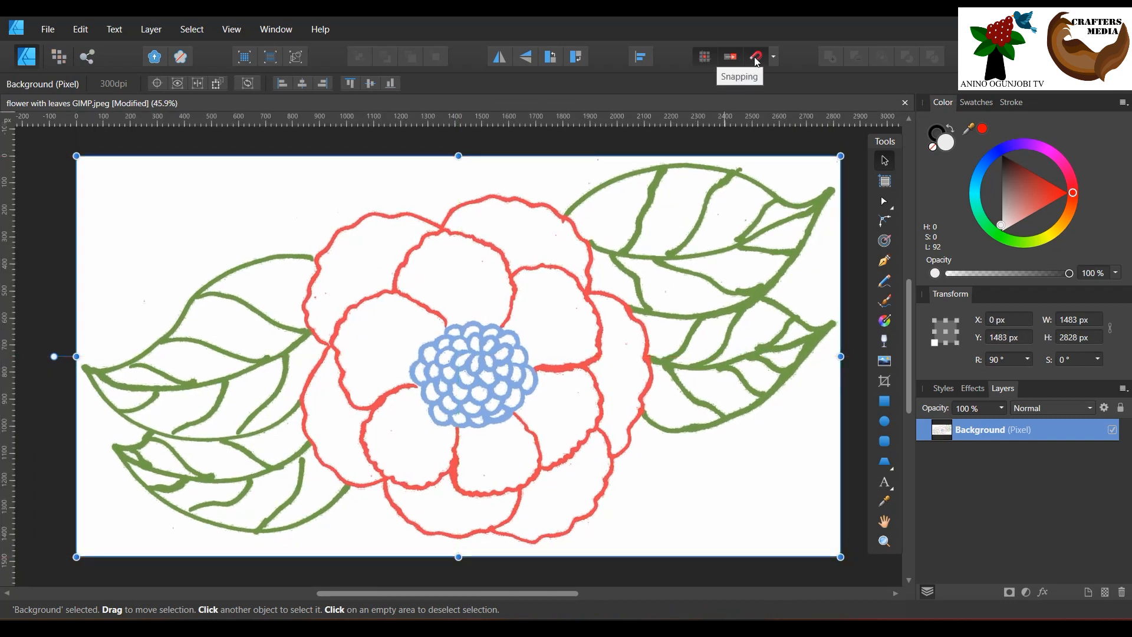
mouse_move(365, 244)
left_mouse_down()
mouse_move(362, 260)
mouse_move(366, 242)
left_mouse_up()
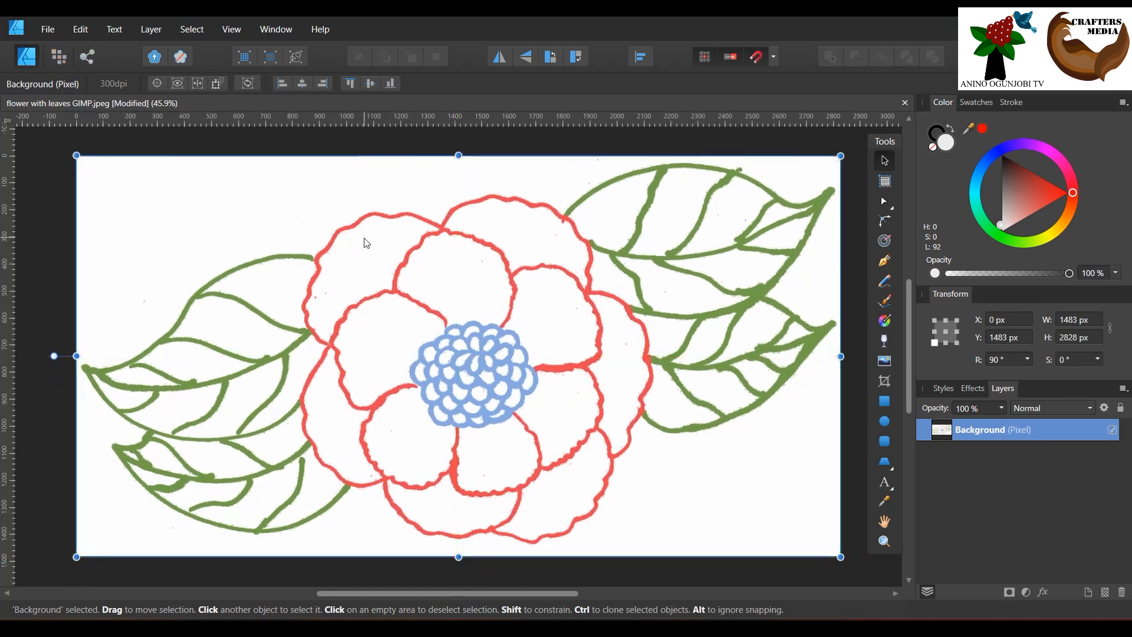
left_click(526, 58)
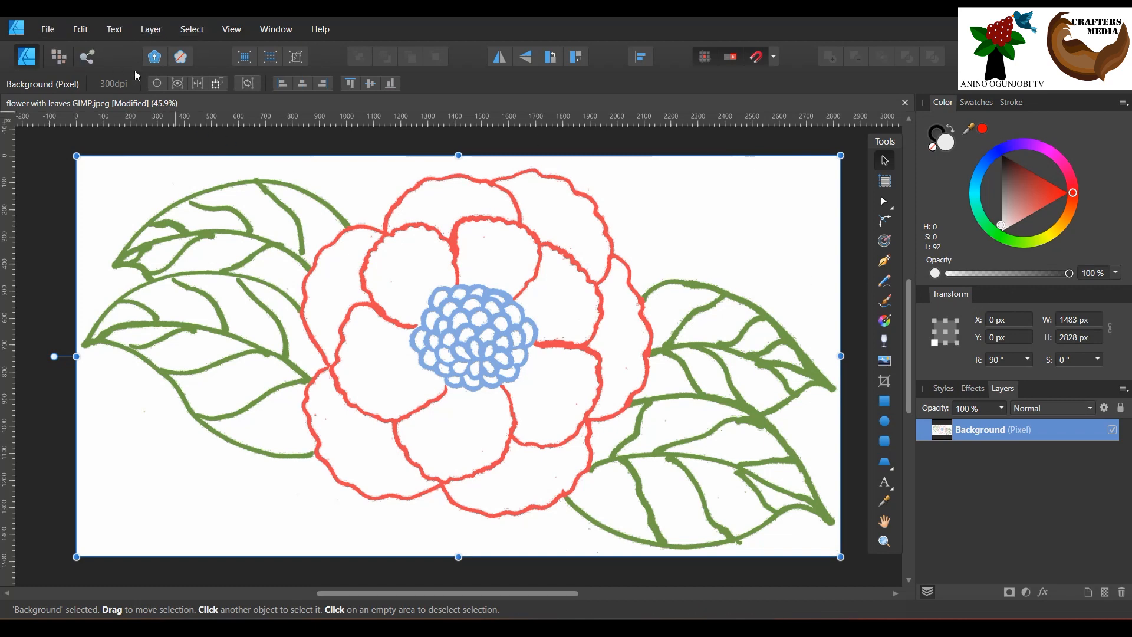
- Undo the flip, move, unlock and rotation of the flower artwork, along with the change to landscape orientation
left_click(76, 31)
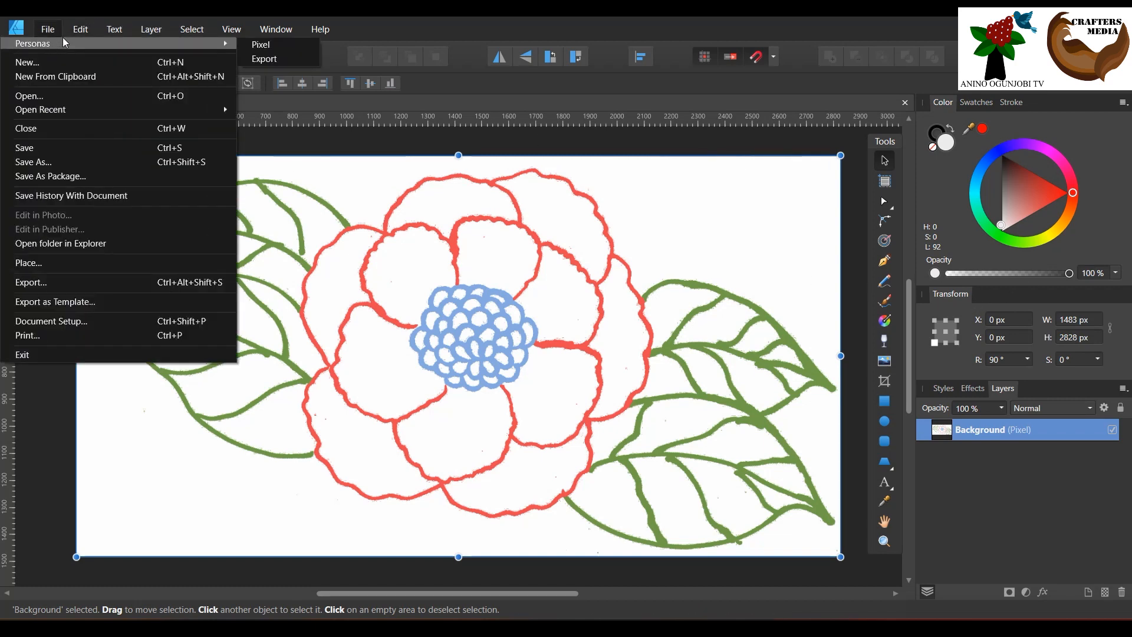
left_click(71, 44)
left_click(81, 29)
key("Escape")
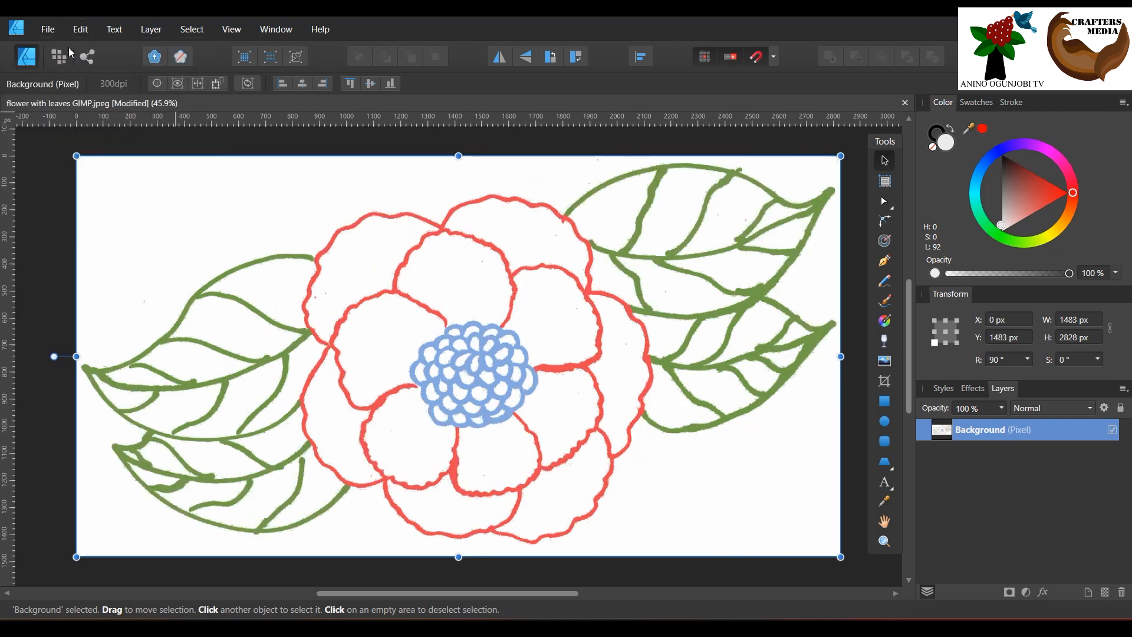
left_click(80, 29)
left_click(83, 44)
left_click(84, 30)
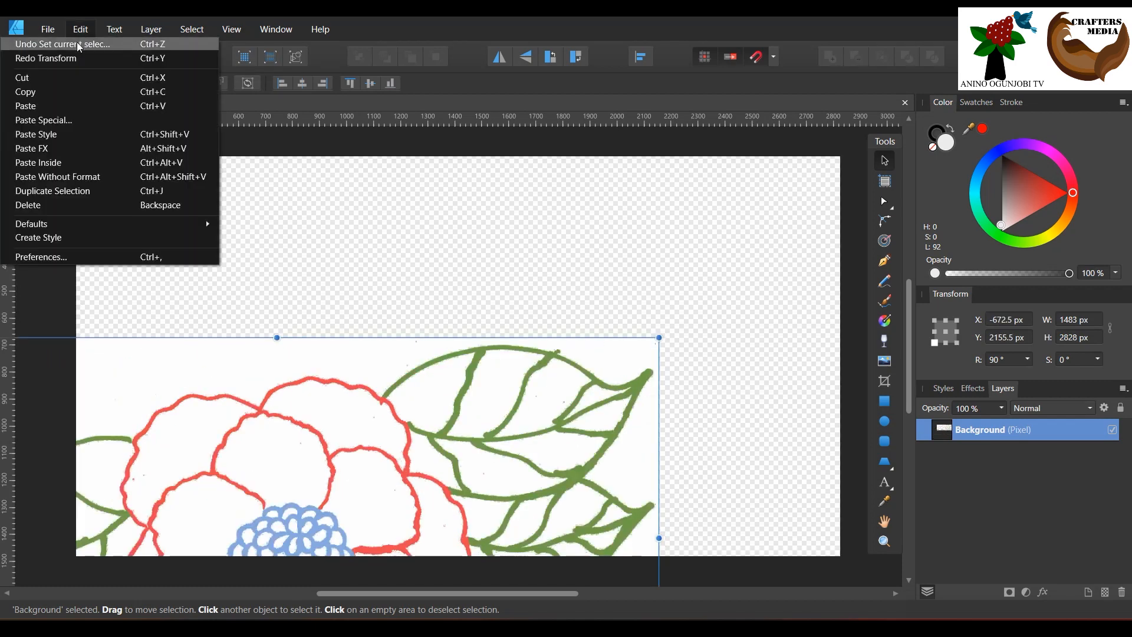
left_click(84, 43)
left_click(84, 29)
left_click(80, 30)
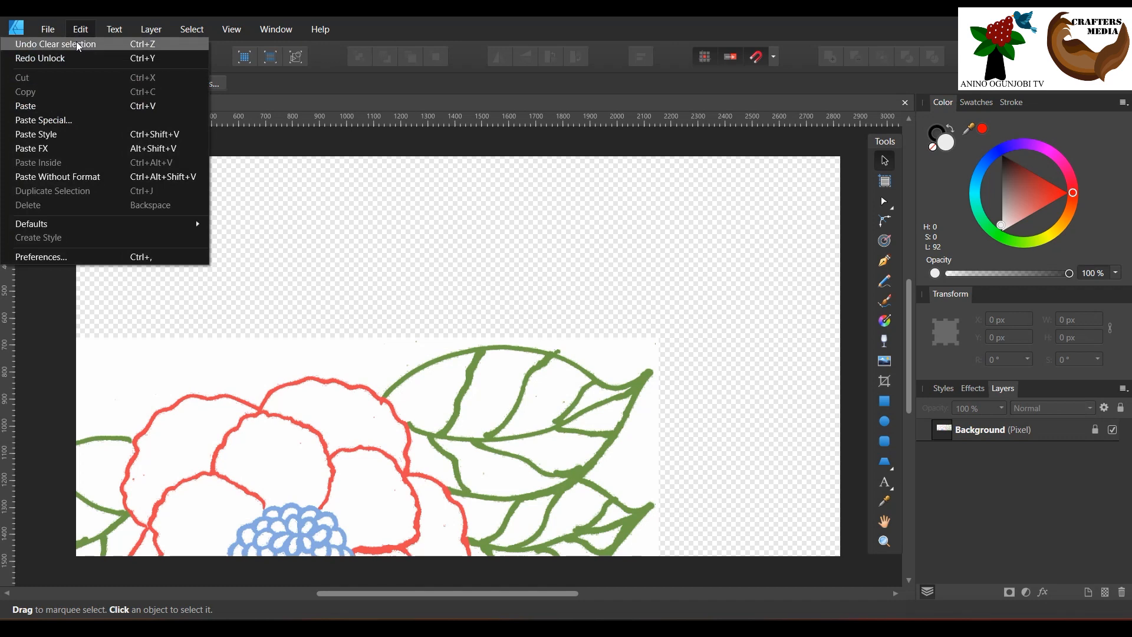
left_click(79, 44)
left_click(80, 29)
left_click(79, 46)
left_click(80, 29)
left_click(80, 44)
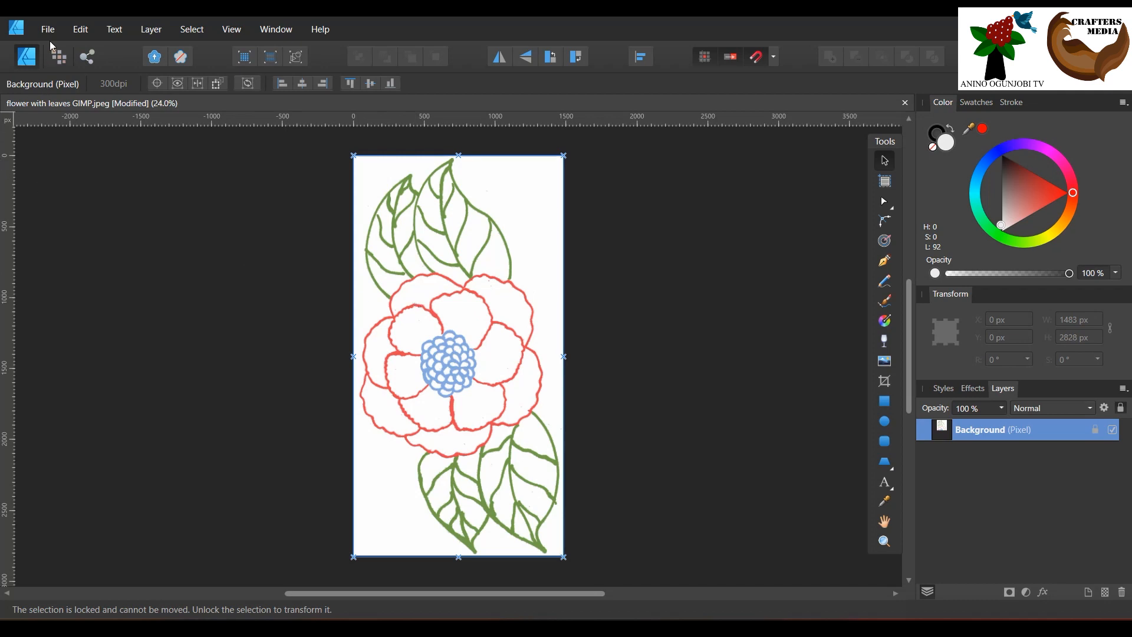
- Change the document setup to landscape orientation with objects anchored to the page
left_click(59, 30)
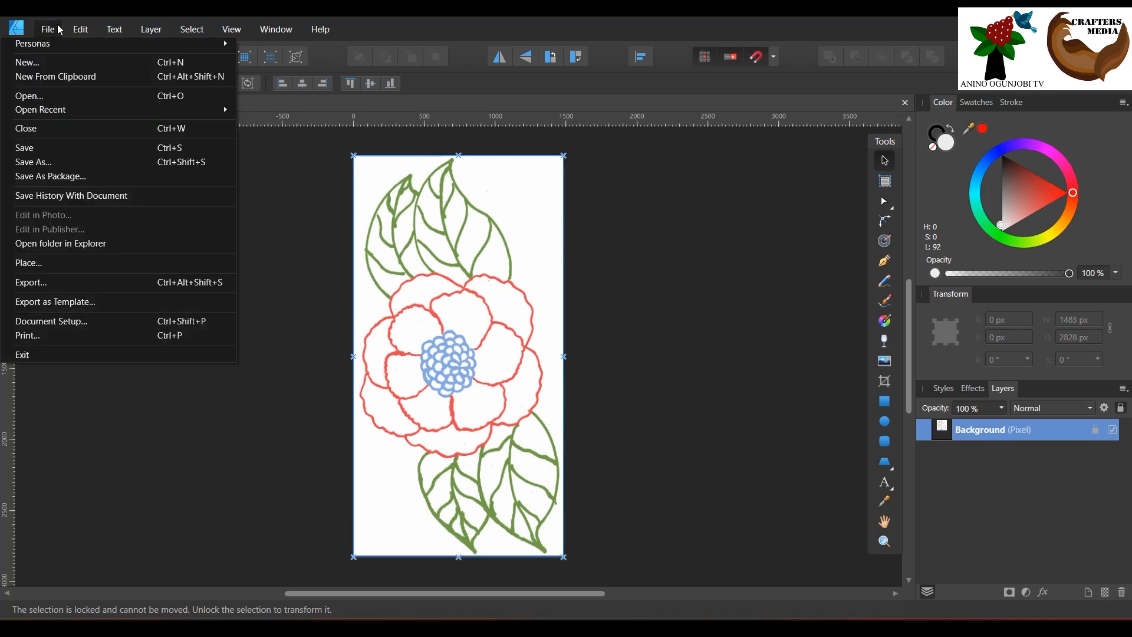
left_click(64, 323)
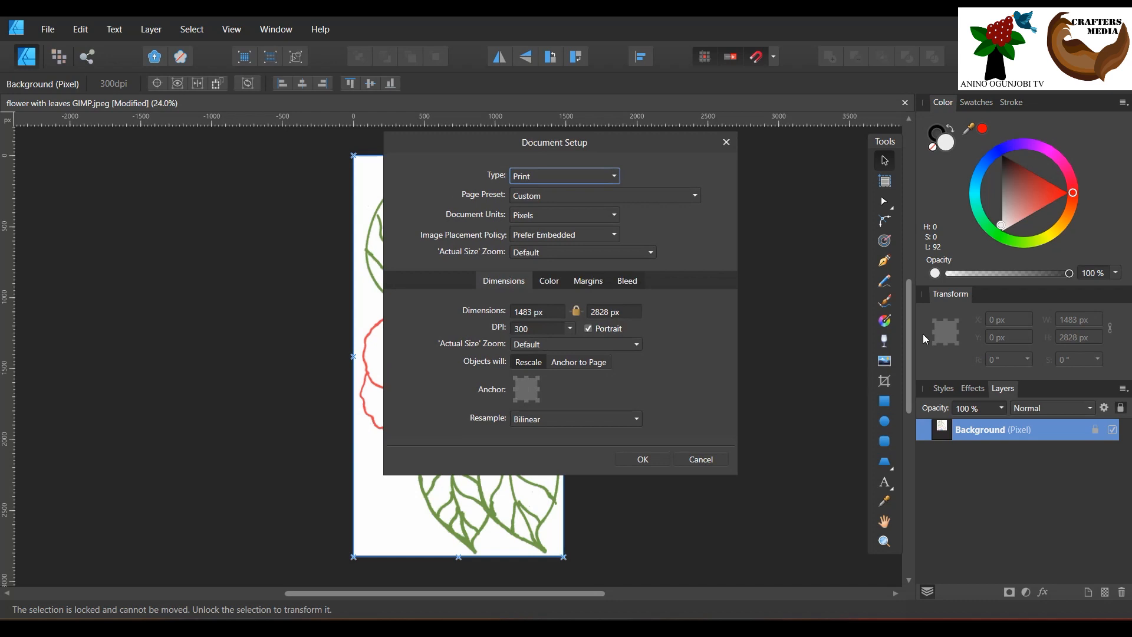
left_click_drag(675, 141, 866, 124)
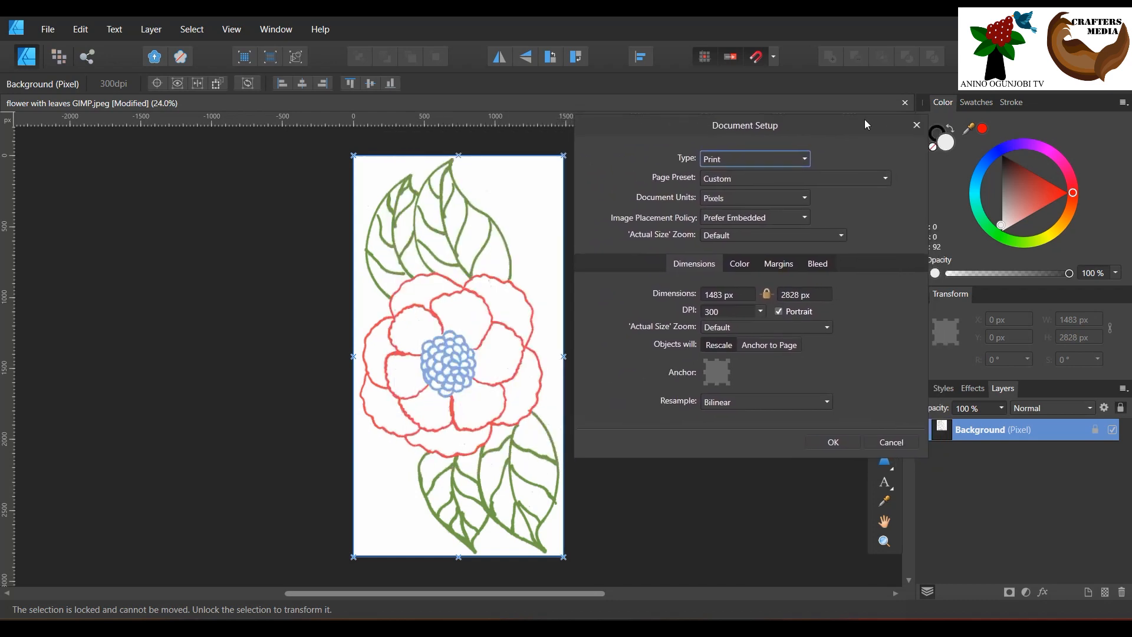
left_click(778, 312)
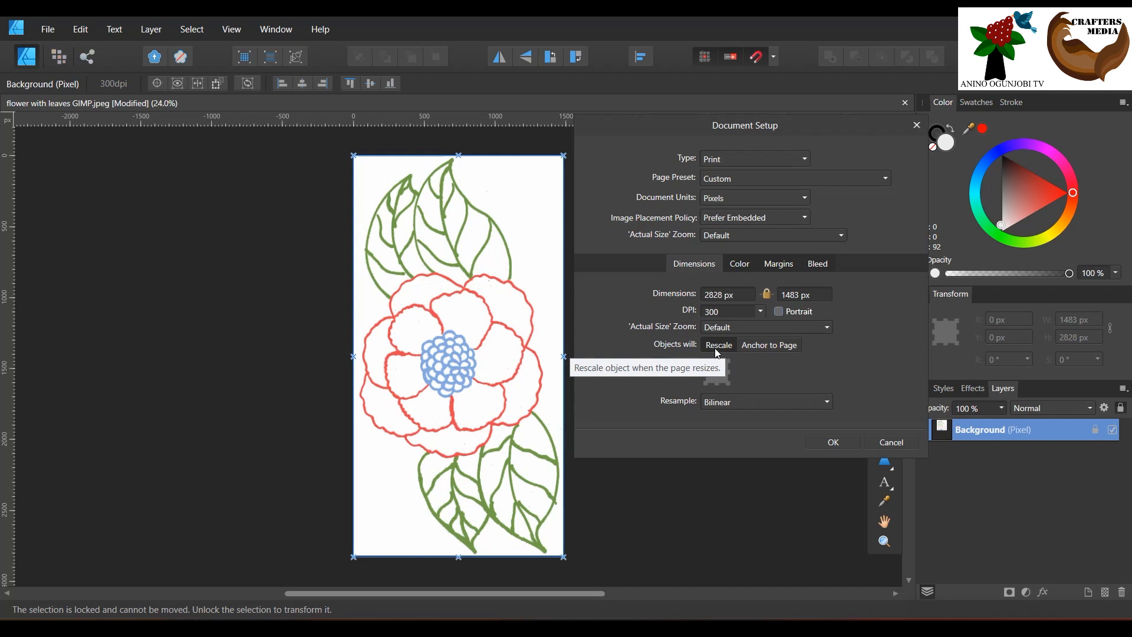
left_click(778, 346)
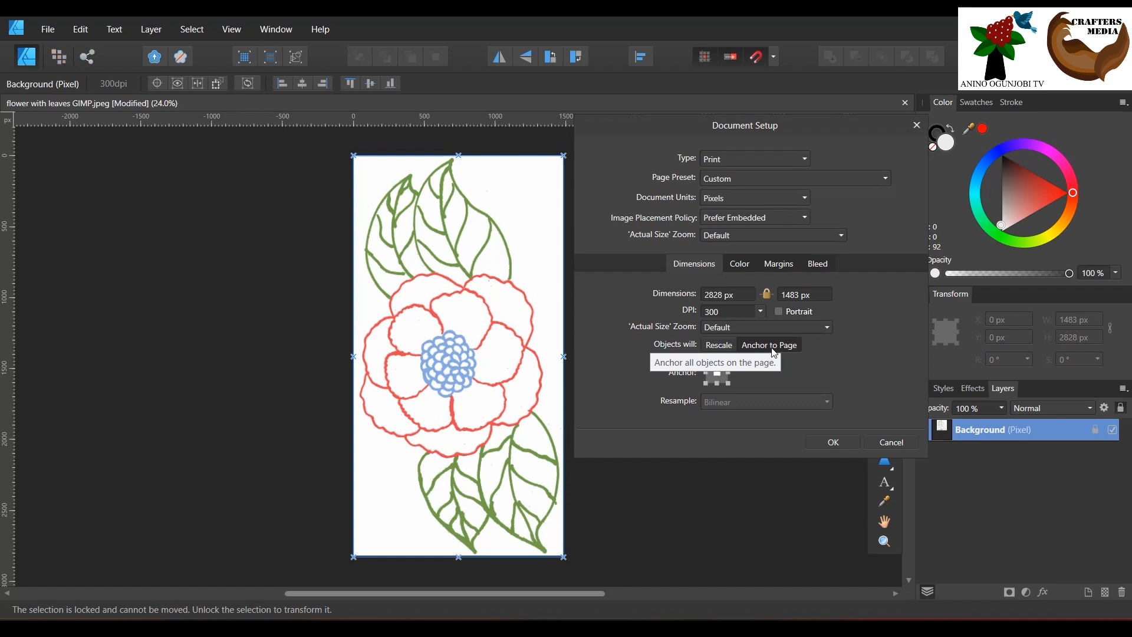
left_click(831, 443)
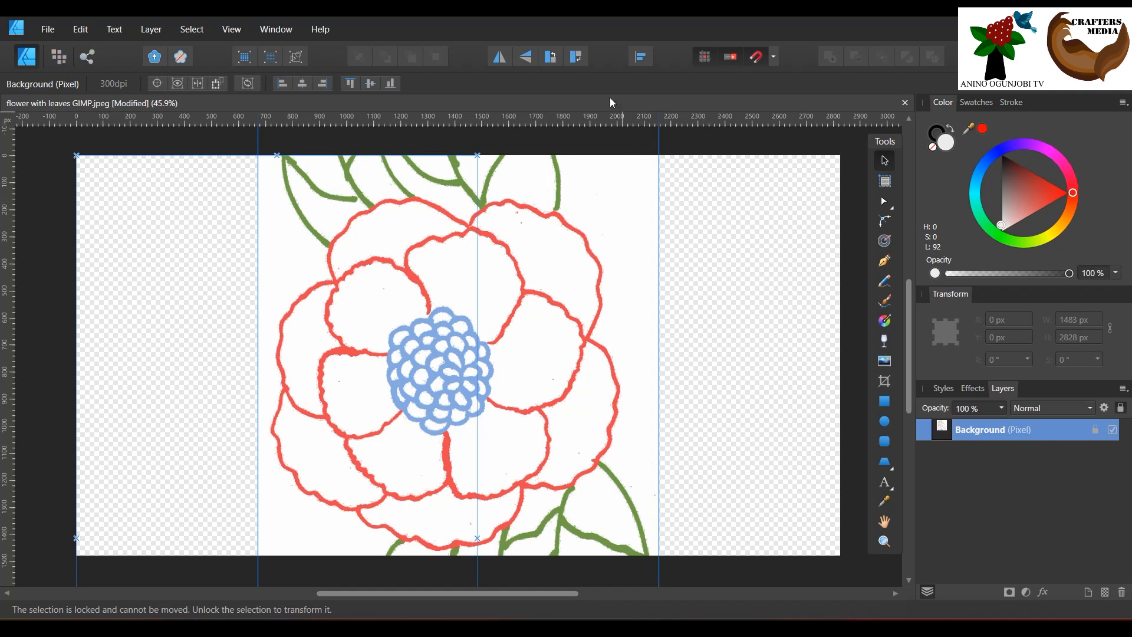
- Try rotating the Background layer counter-clockwise, undo it and rotate the layer clockwise instead
left_click(549, 58)
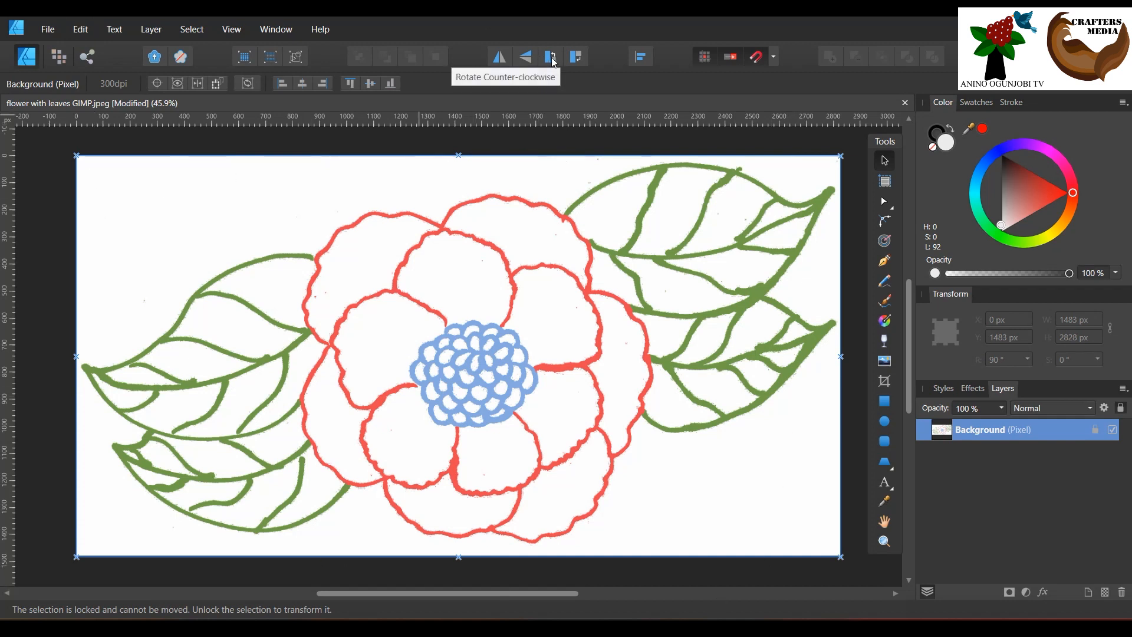
left_click(80, 29)
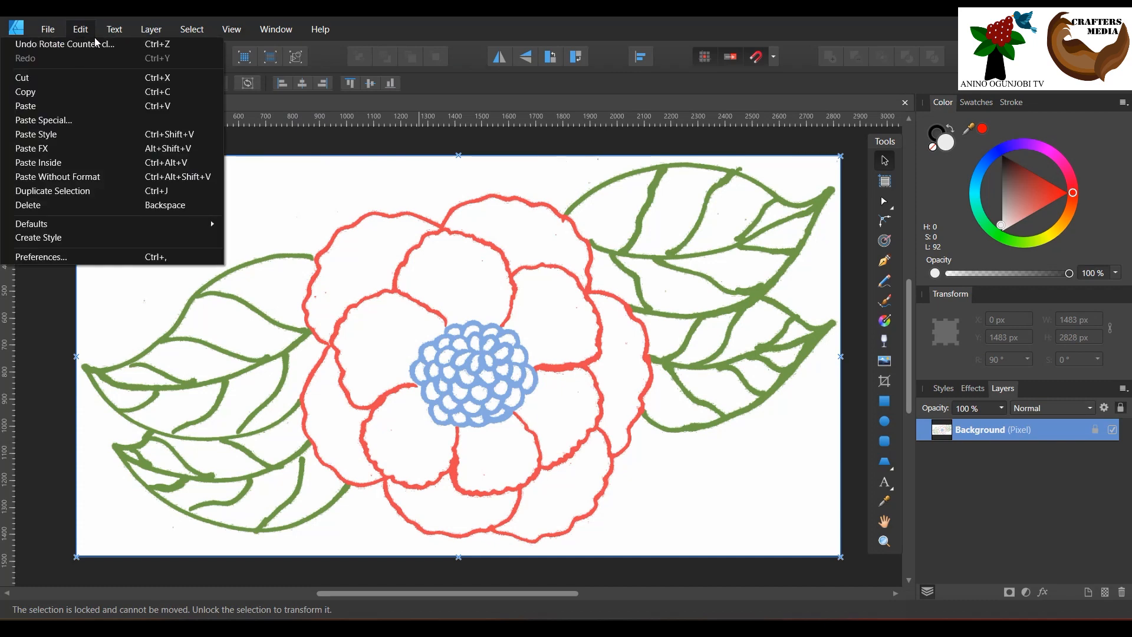
left_click(98, 44)
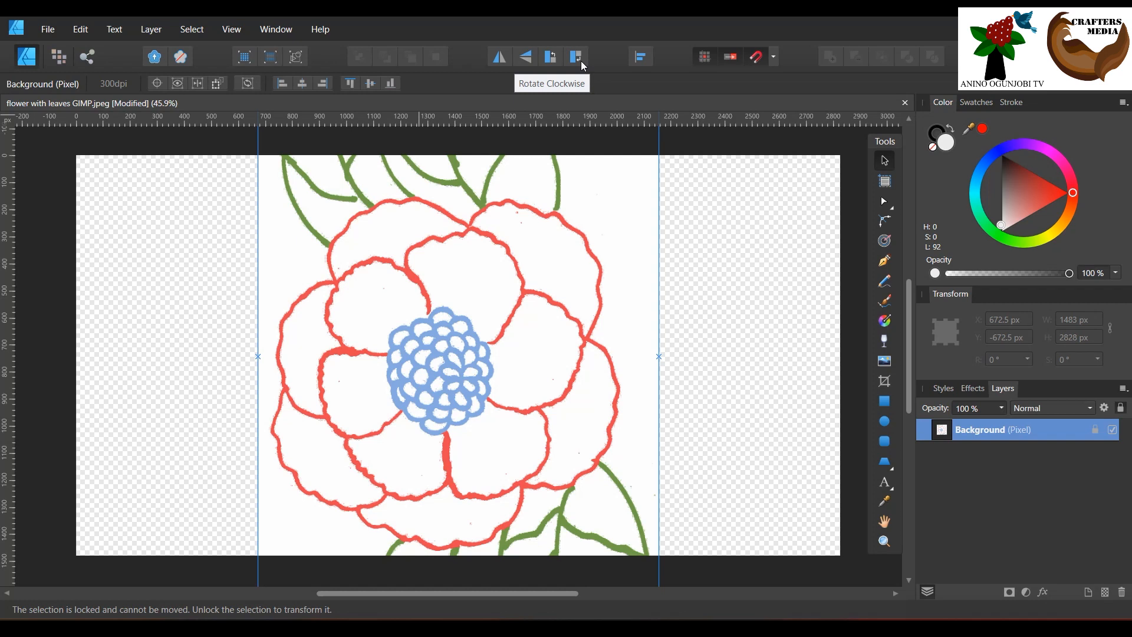
left_click(576, 57)
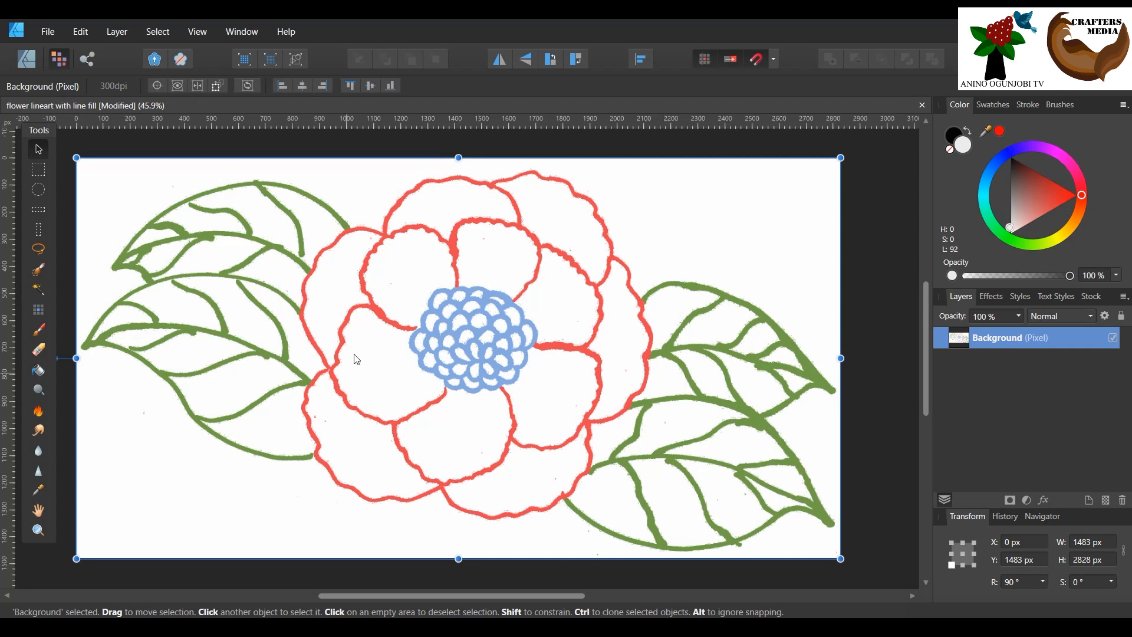
- Flood-select the white area inside the uppermost leaf and clear the pixel selection again
left_click(38, 289)
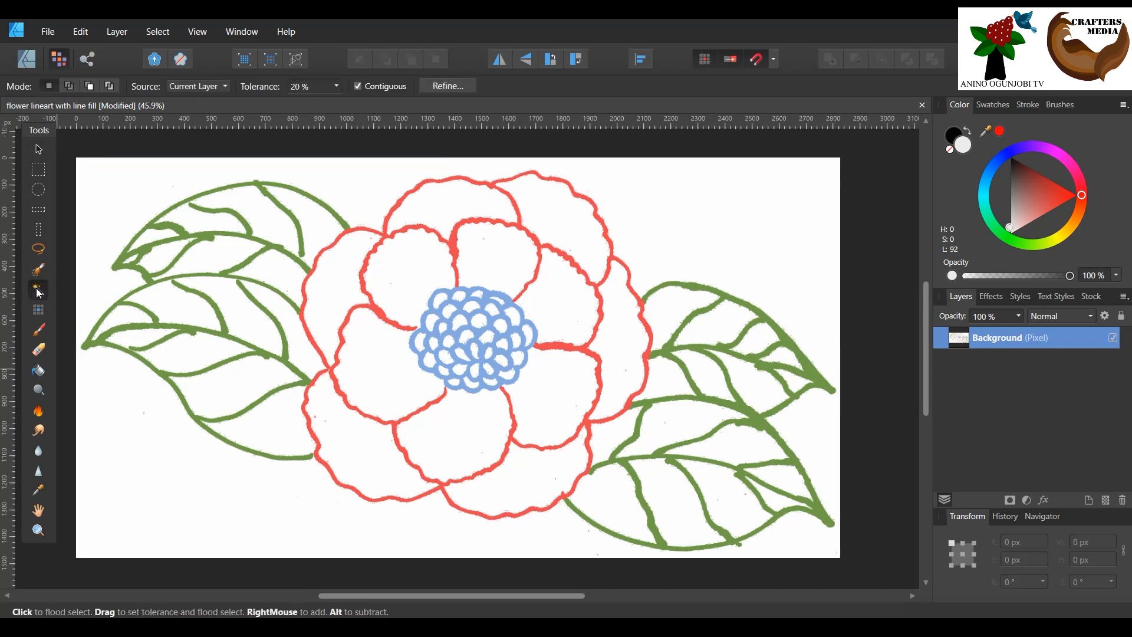
left_click(190, 219)
key("v")
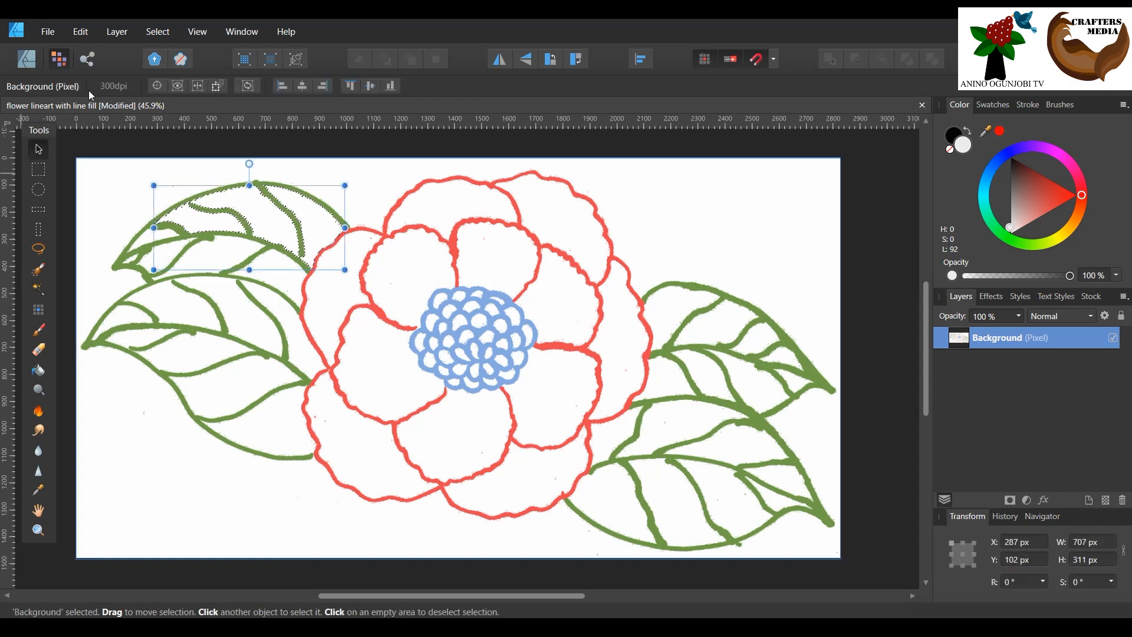
left_click(148, 27)
key("Escape")
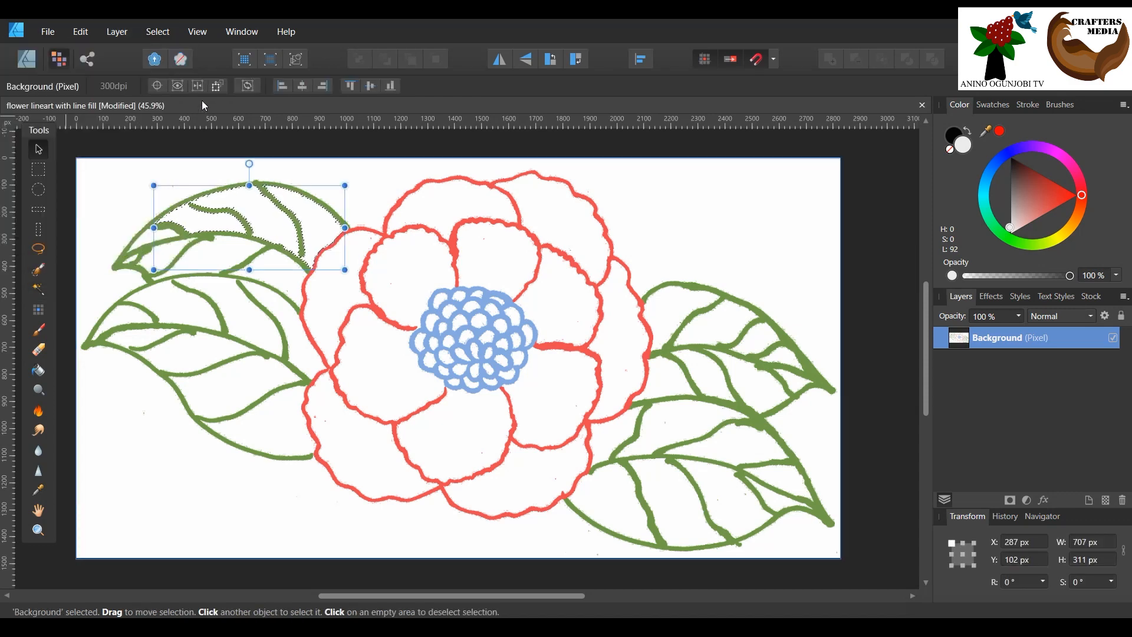
left_click(158, 31)
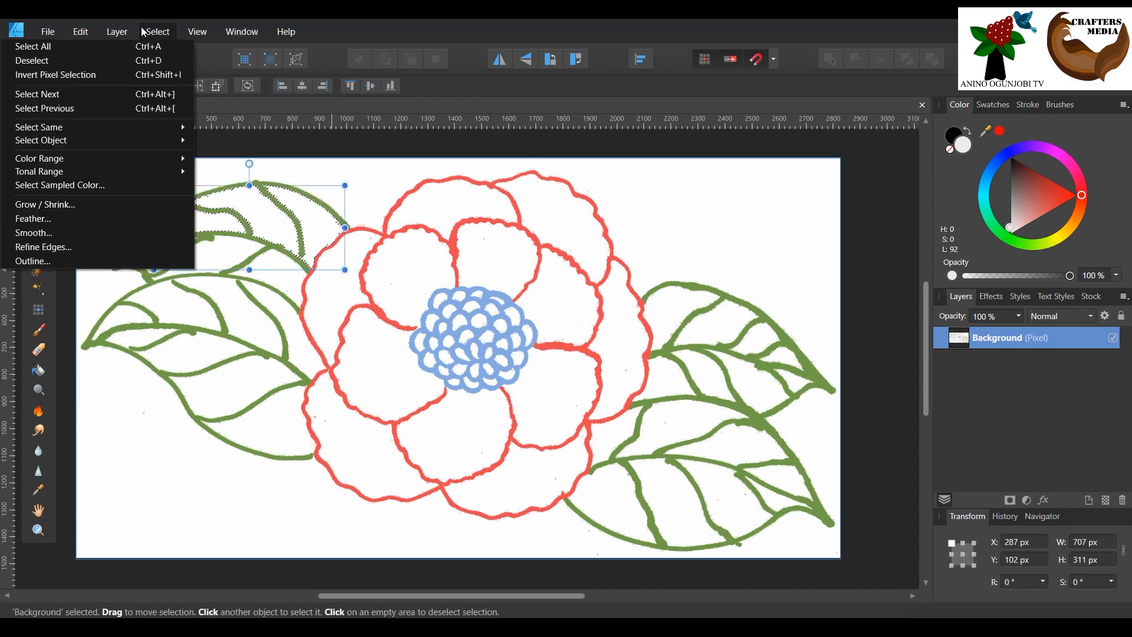
left_click(130, 78)
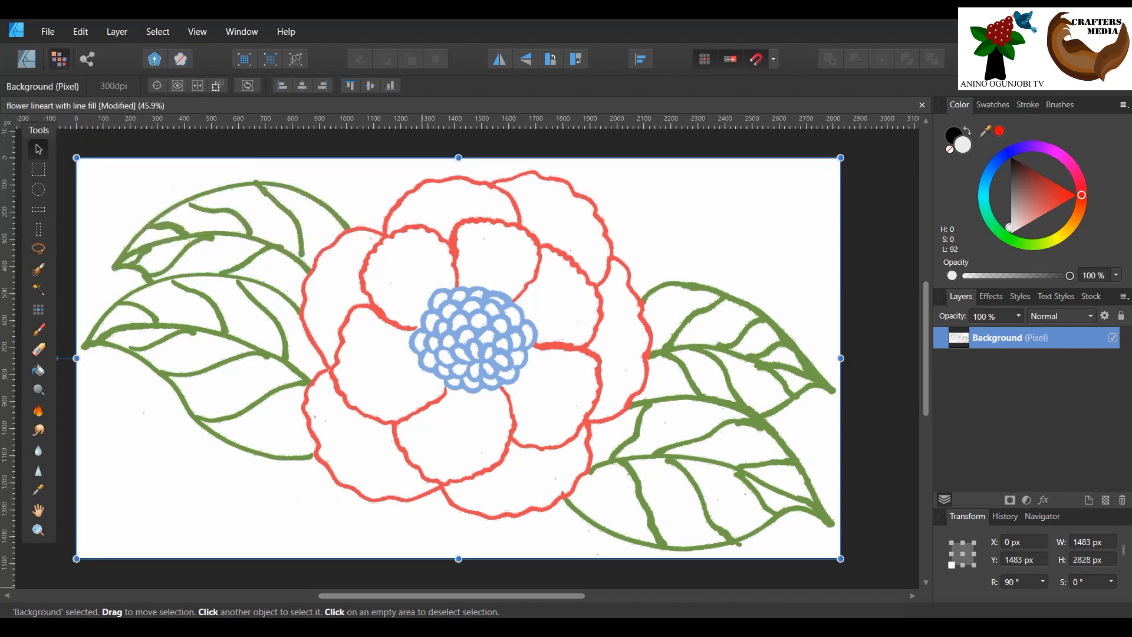
- Flood-select the white sections between the veins of the uppermost left leaf, adding each section to the pixel selection
left_click(39, 293)
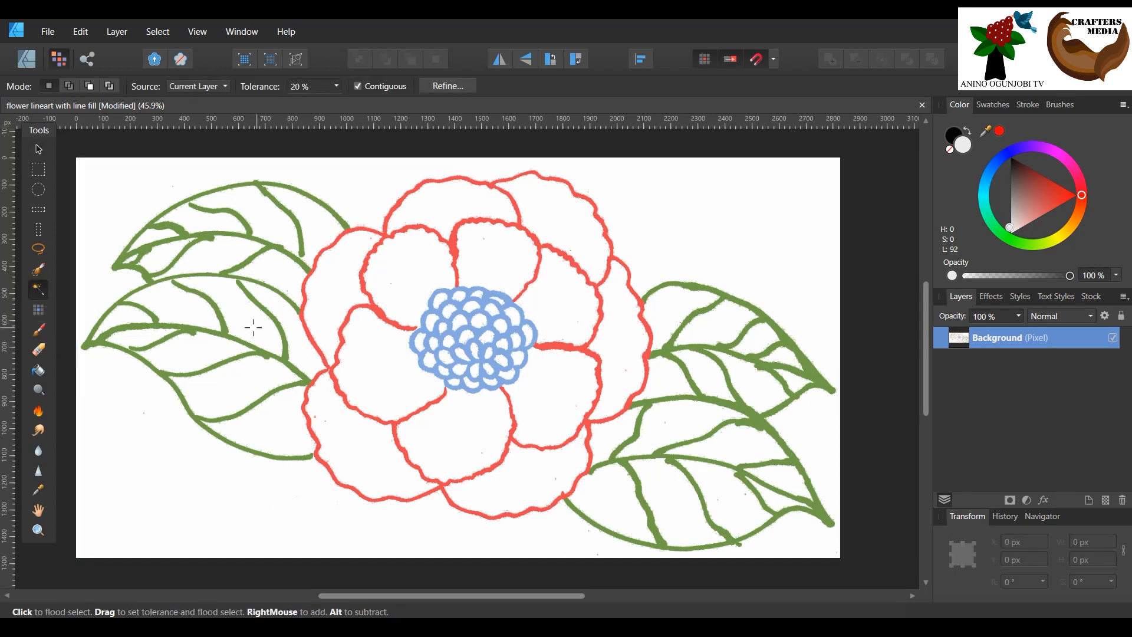
left_click(38, 530)
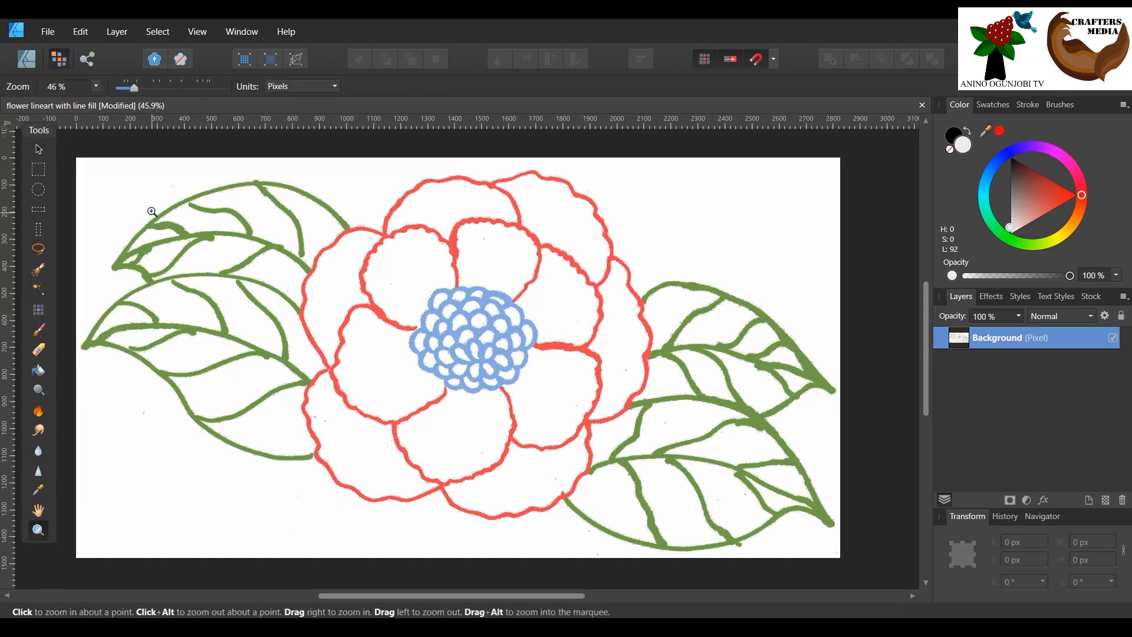
left_click_drag(155, 206, 352, 314)
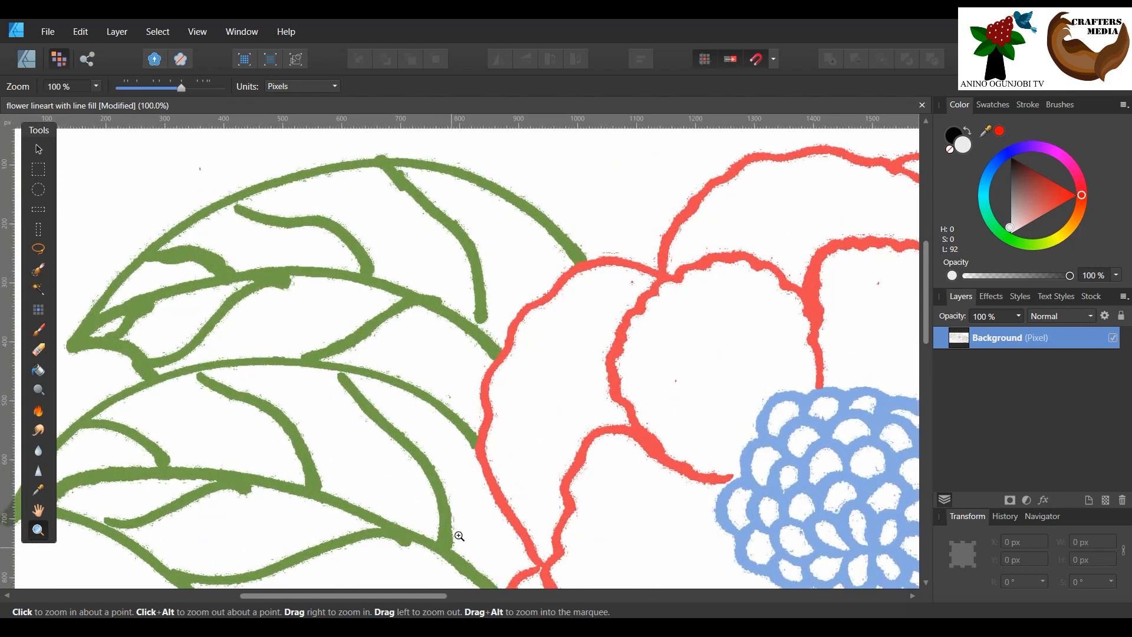
left_click_drag(408, 596, 385, 597)
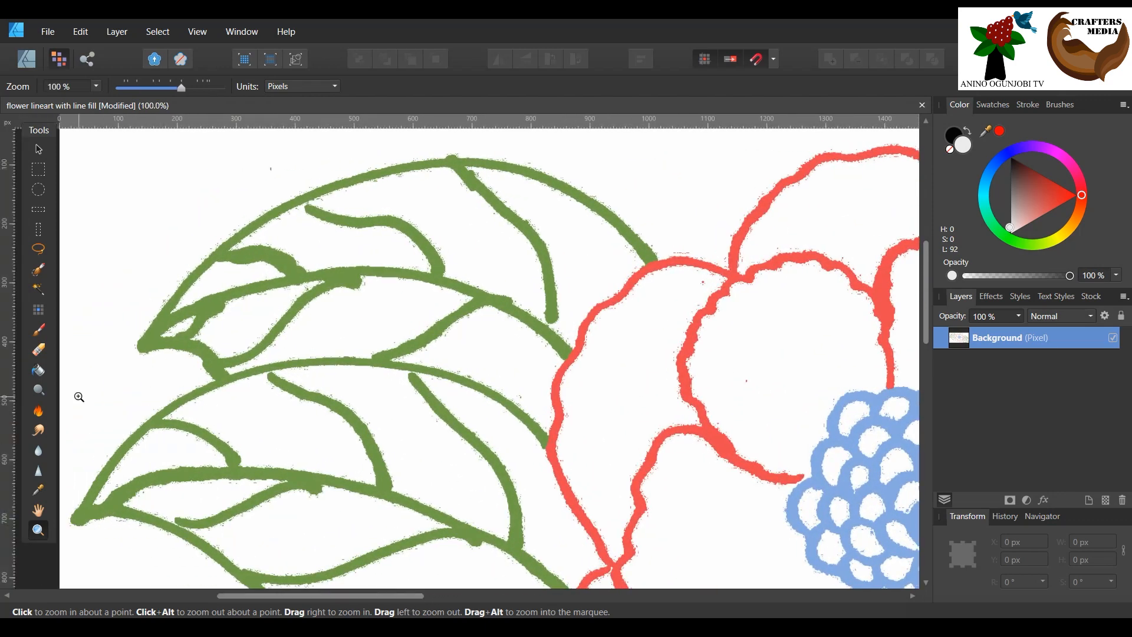
left_click(39, 271)
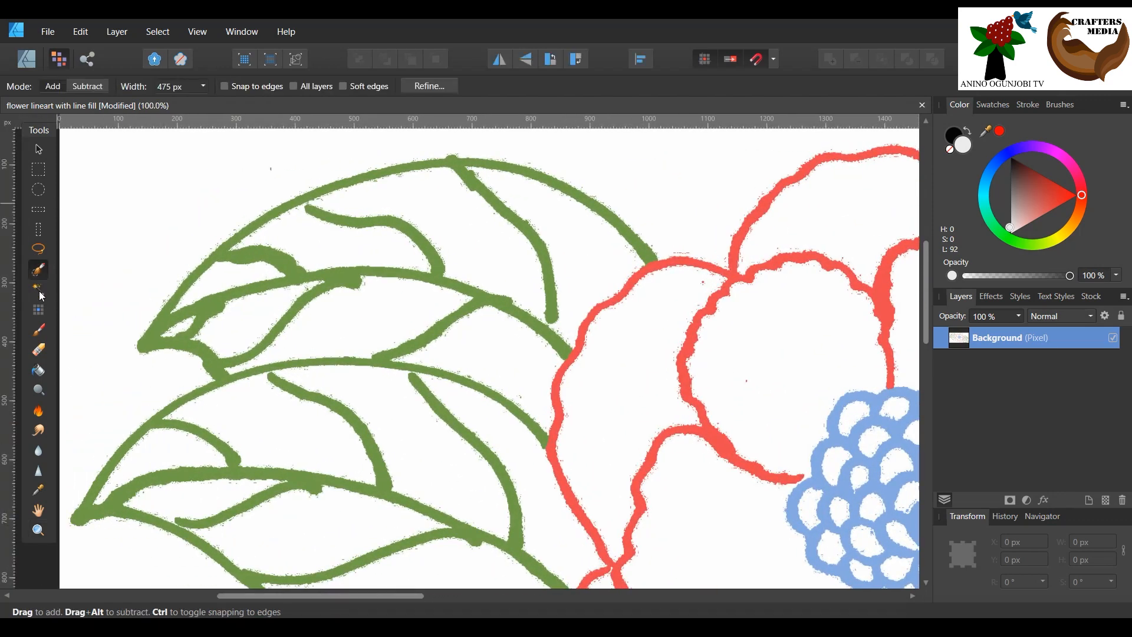
left_click(40, 291)
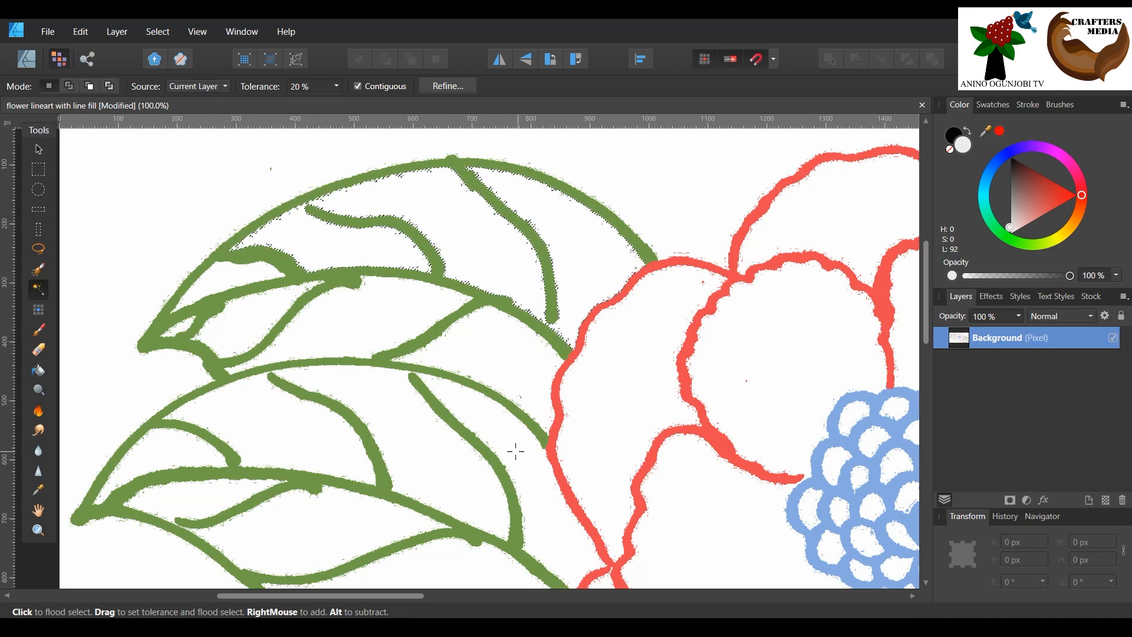
left_click(495, 334)
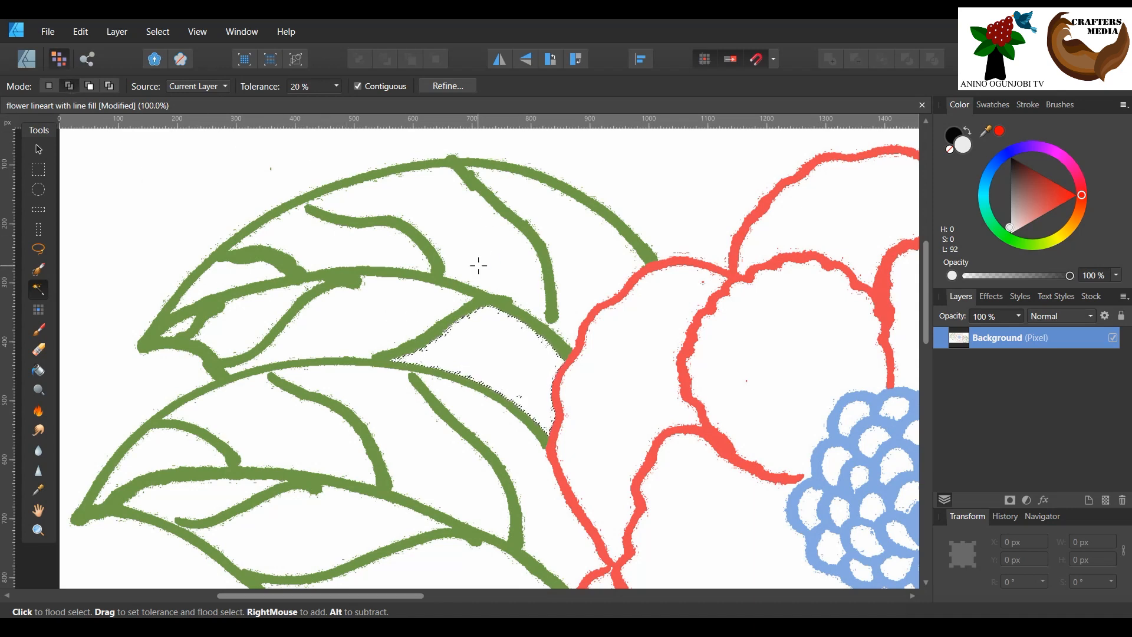
left_click(243, 318)
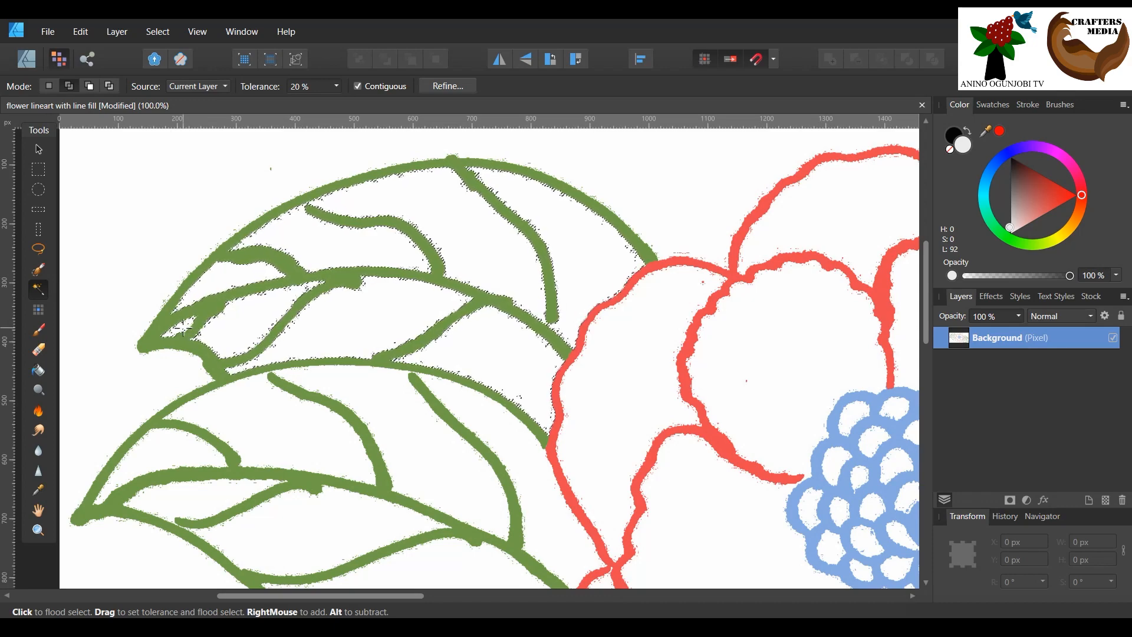
- Inspect the pixel selection's edges along the veins of the uppermost left leaf at close range
scroll(250, 184, "down", 2)
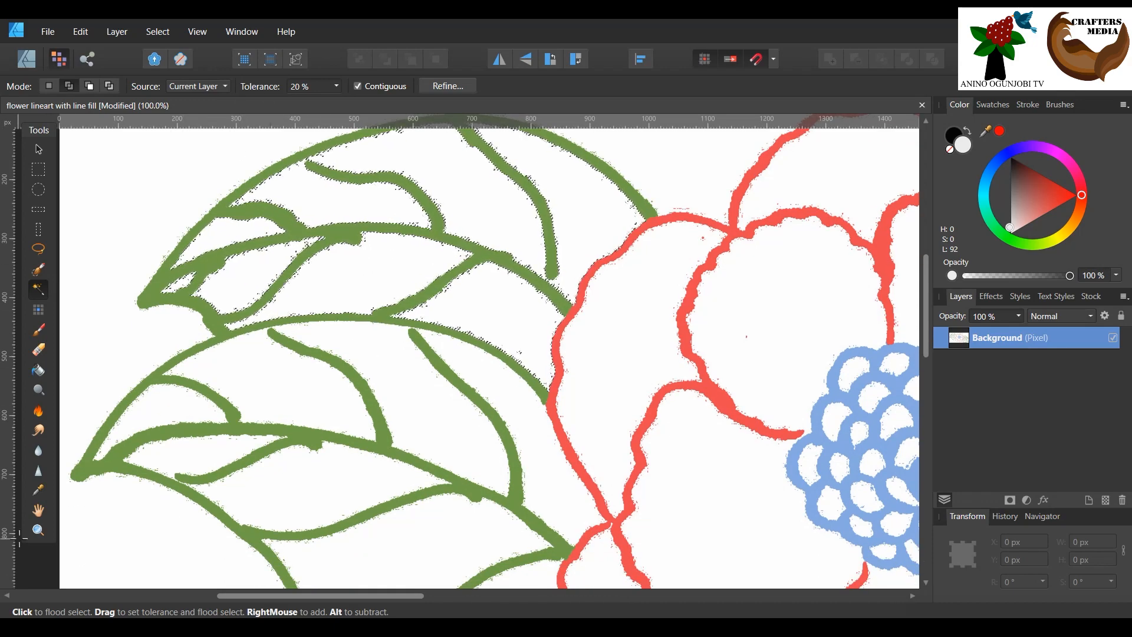
left_click(37, 531)
left_click_drag(321, 422, 116, 334)
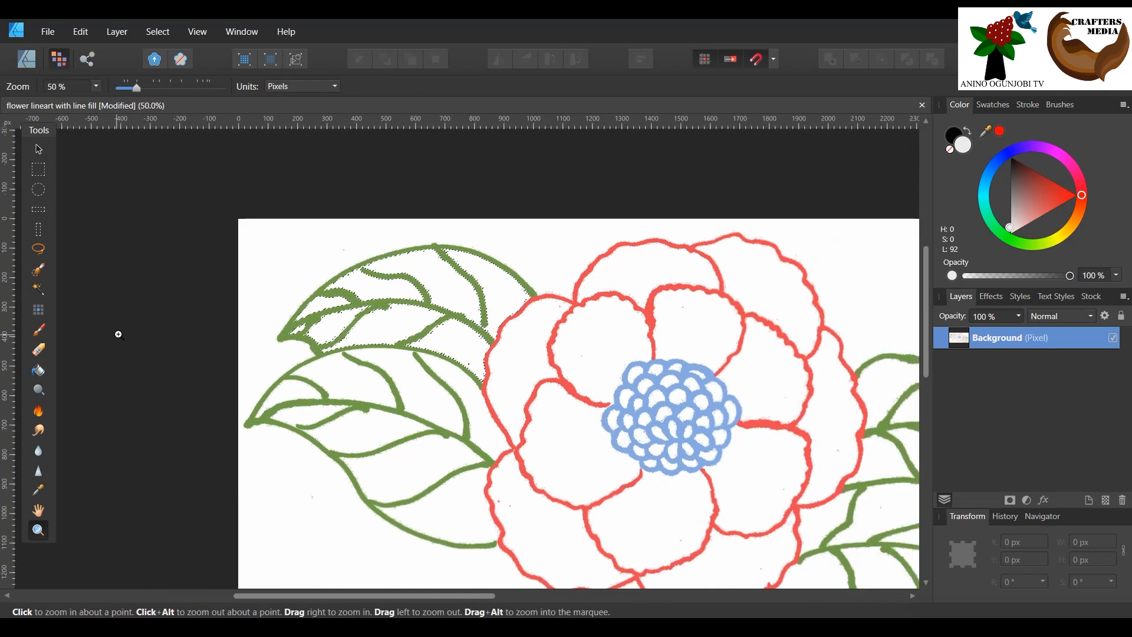
left_click_drag(382, 596, 462, 595)
scroll(394, 407, "down", 4)
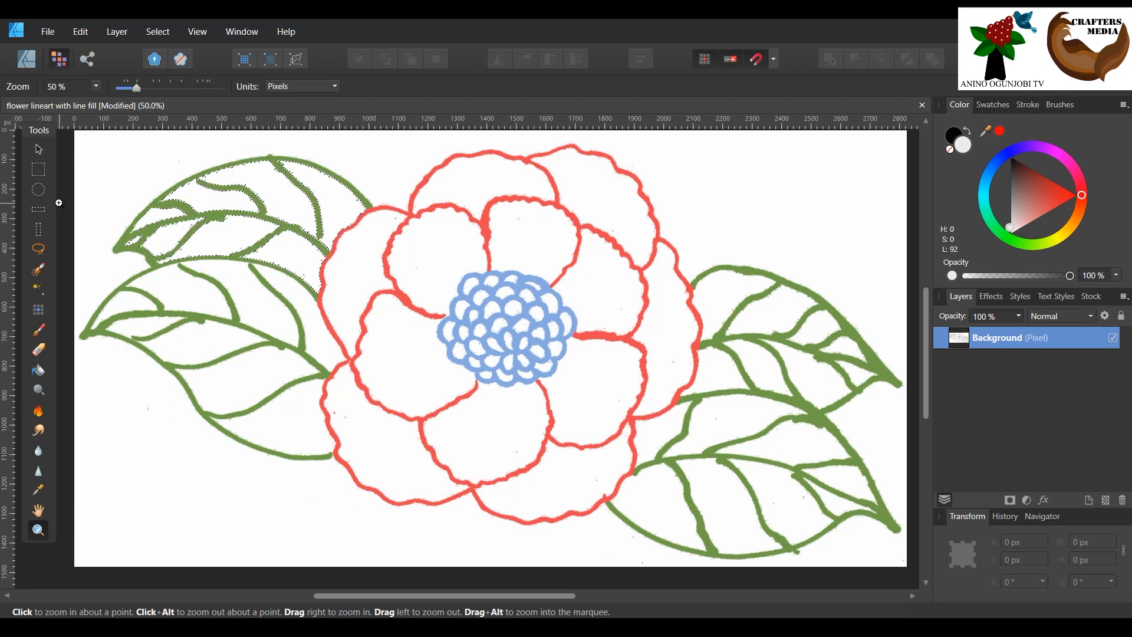
left_click_drag(83, 220, 632, 316)
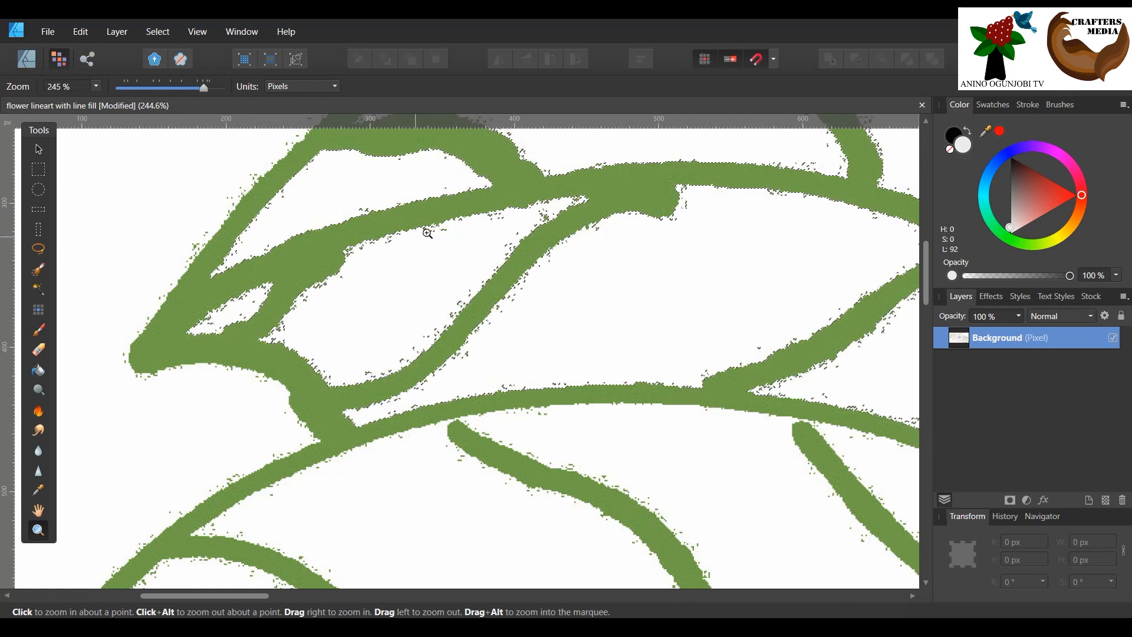
left_click_drag(500, 321, 598, 342)
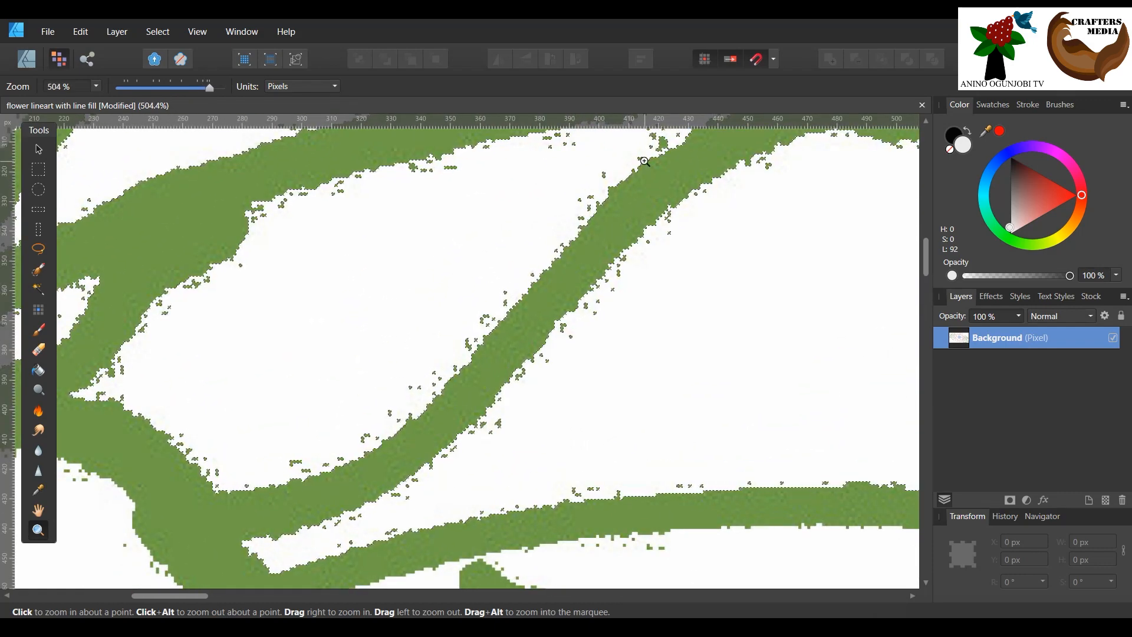
- Add a new layer above Background and create an empty pixel layer inside it
left_click(37, 154)
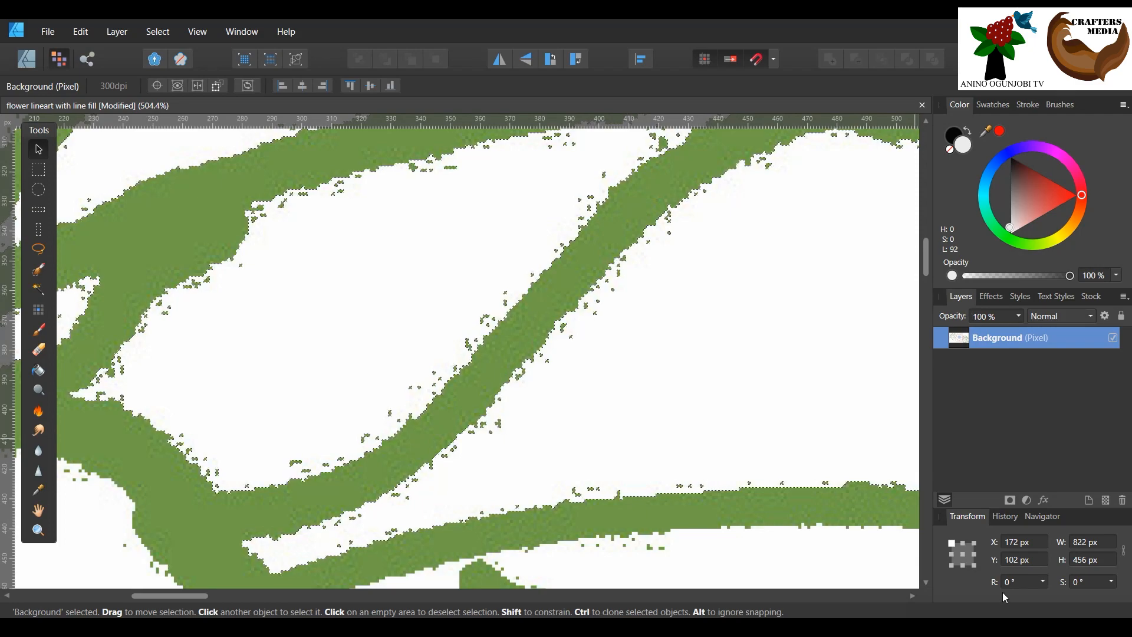
left_click(1088, 501)
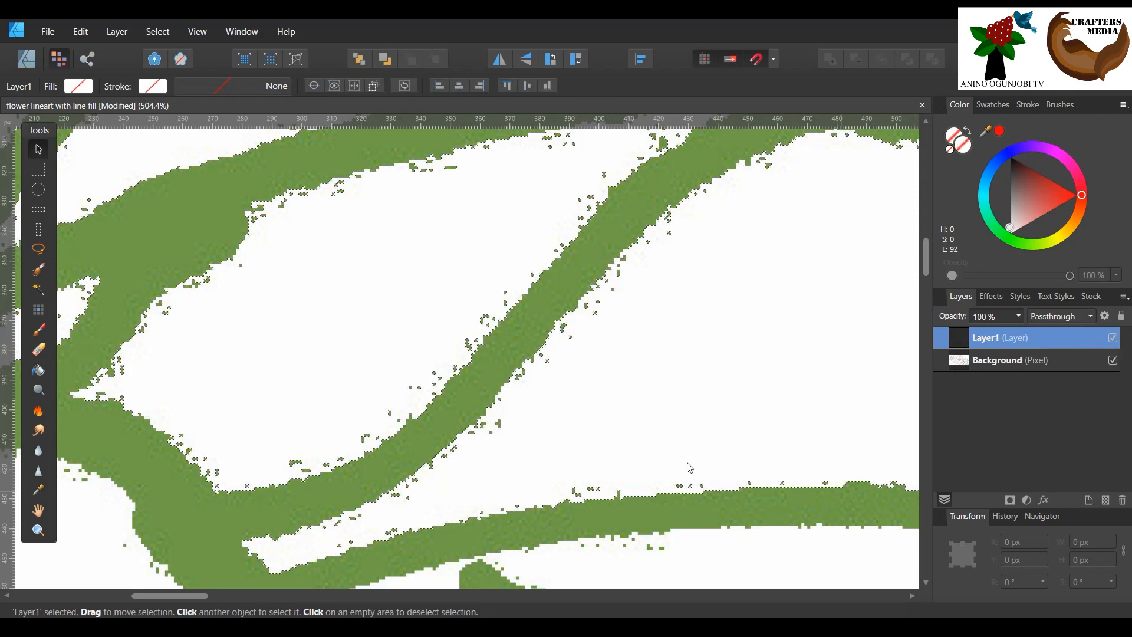
left_click(1106, 501)
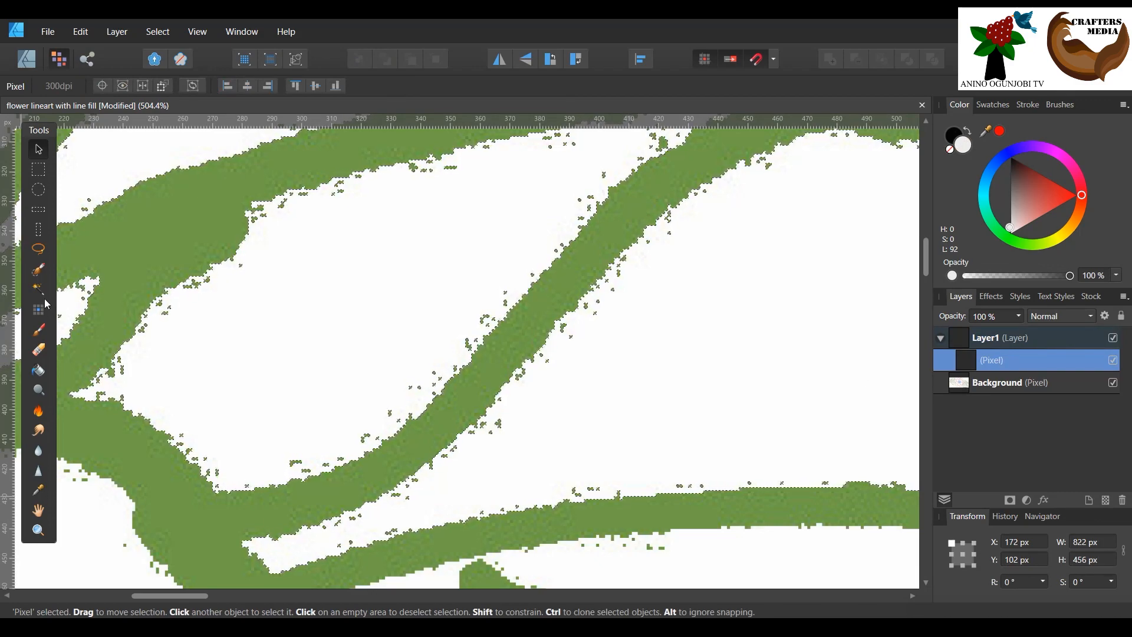
- Paint the selected leaf sections with the textured 41 px Paint Brush in a red swatch from Palette 95
left_click(39, 336)
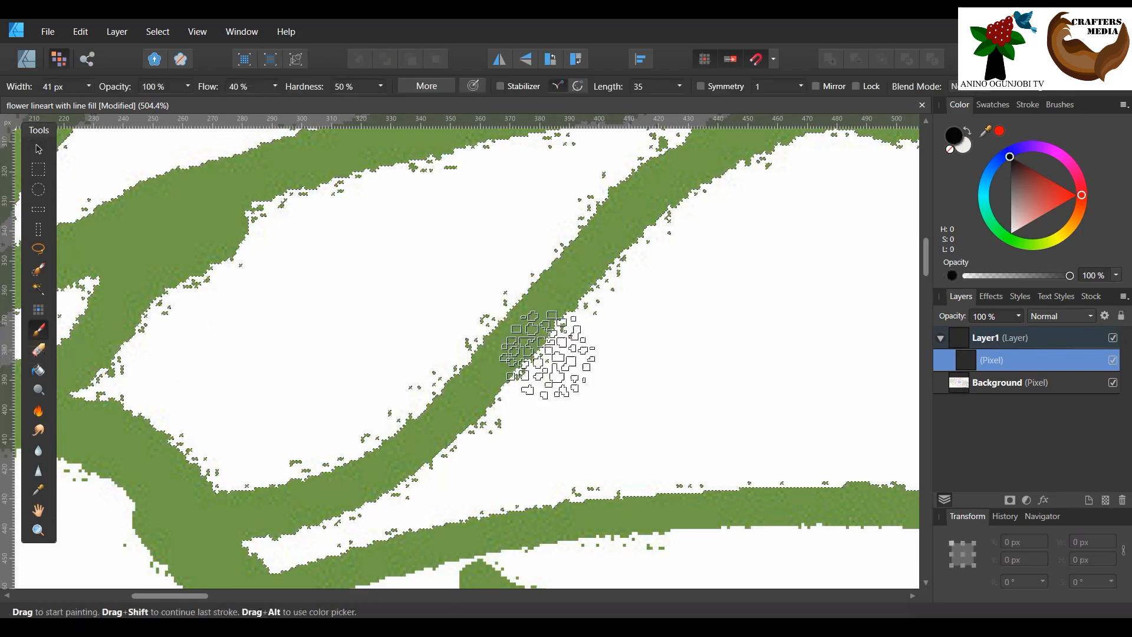
left_click(1023, 187)
left_click(1029, 105)
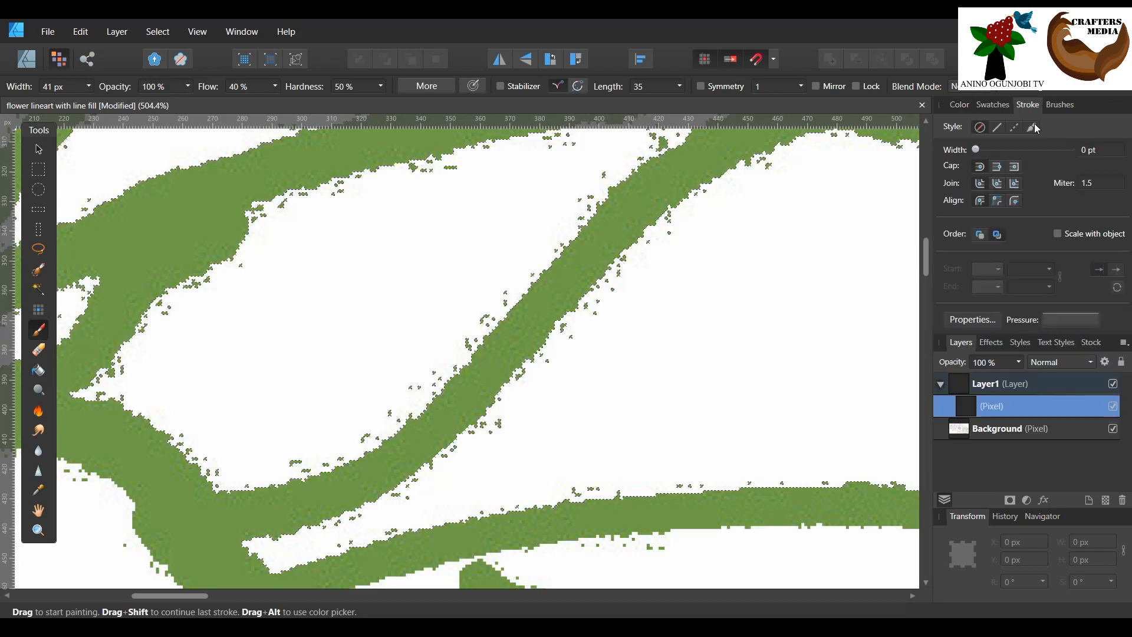
left_click(993, 105)
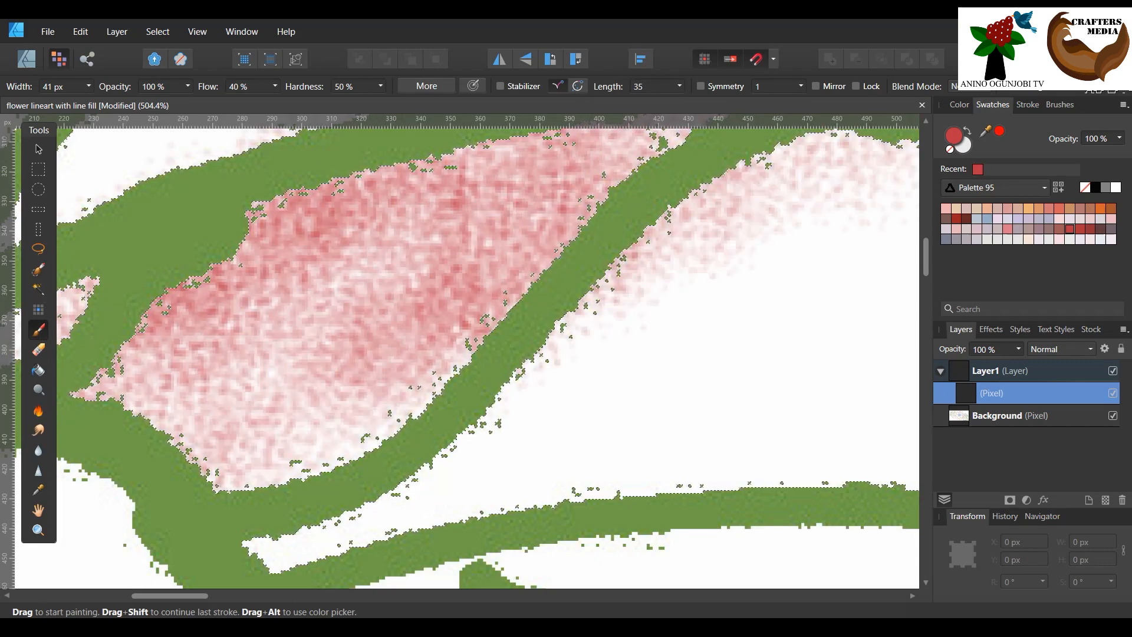
left_click_drag(661, 183, 526, 280)
- Switch the Paint Brush to the solid round 32 px brush from the Basic brush category
left_click(1060, 105)
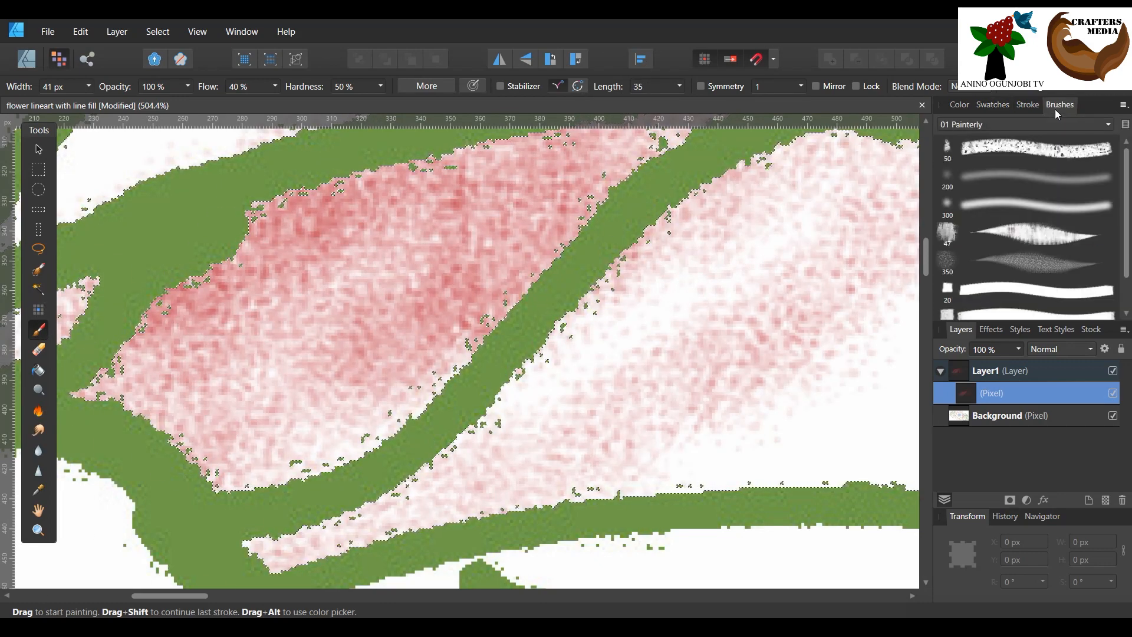
left_click(1022, 124)
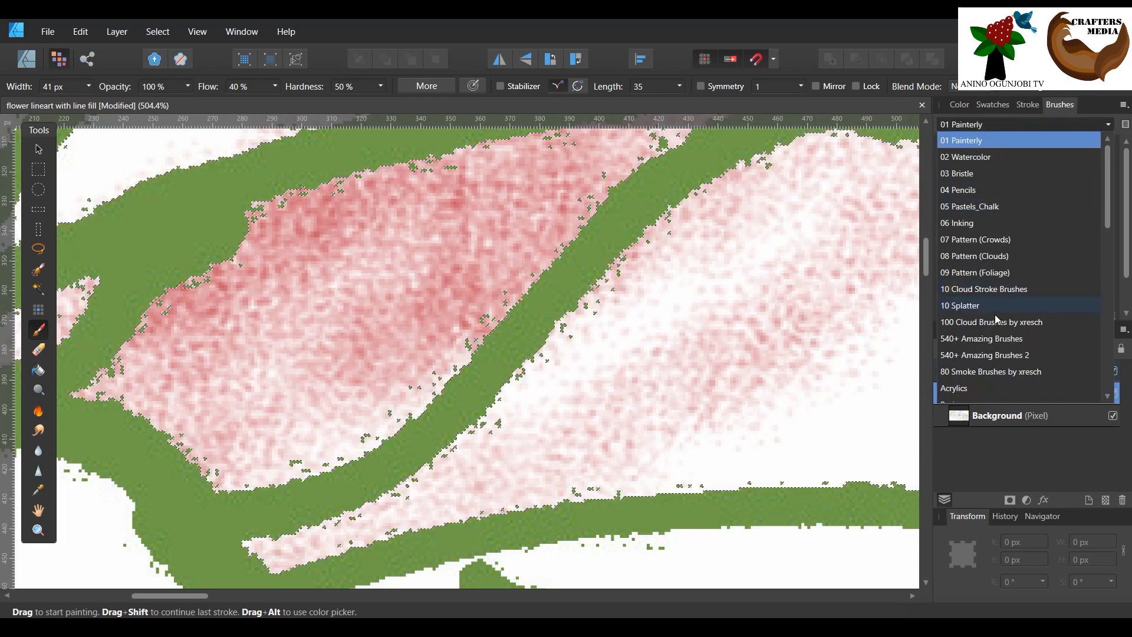
scroll(988, 297, "down", 5)
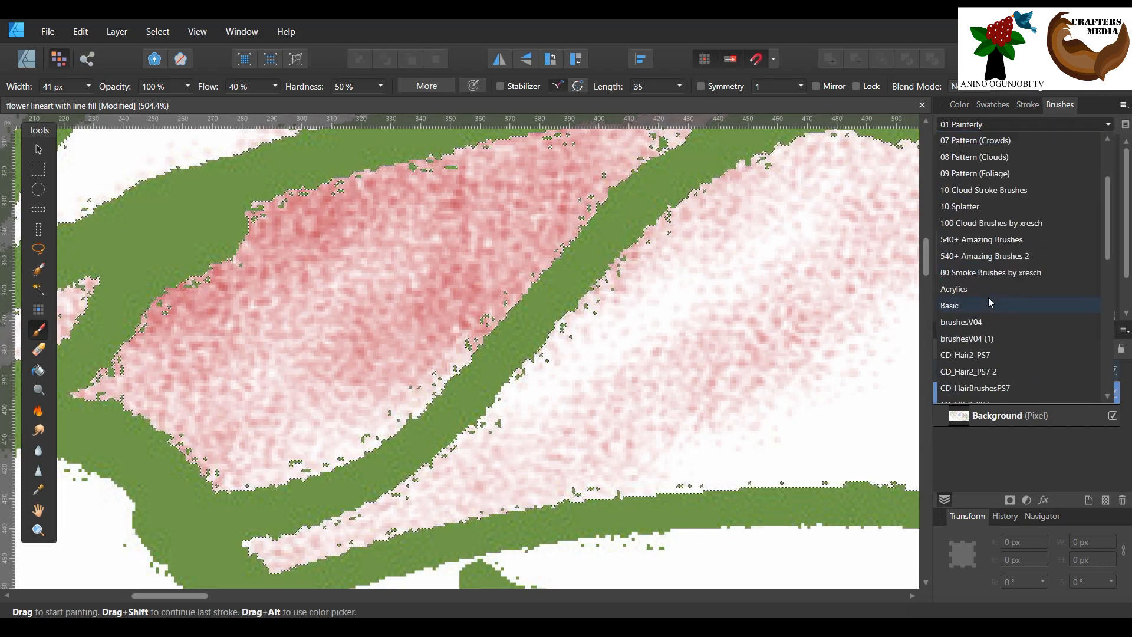
scroll(985, 264, "down", 4)
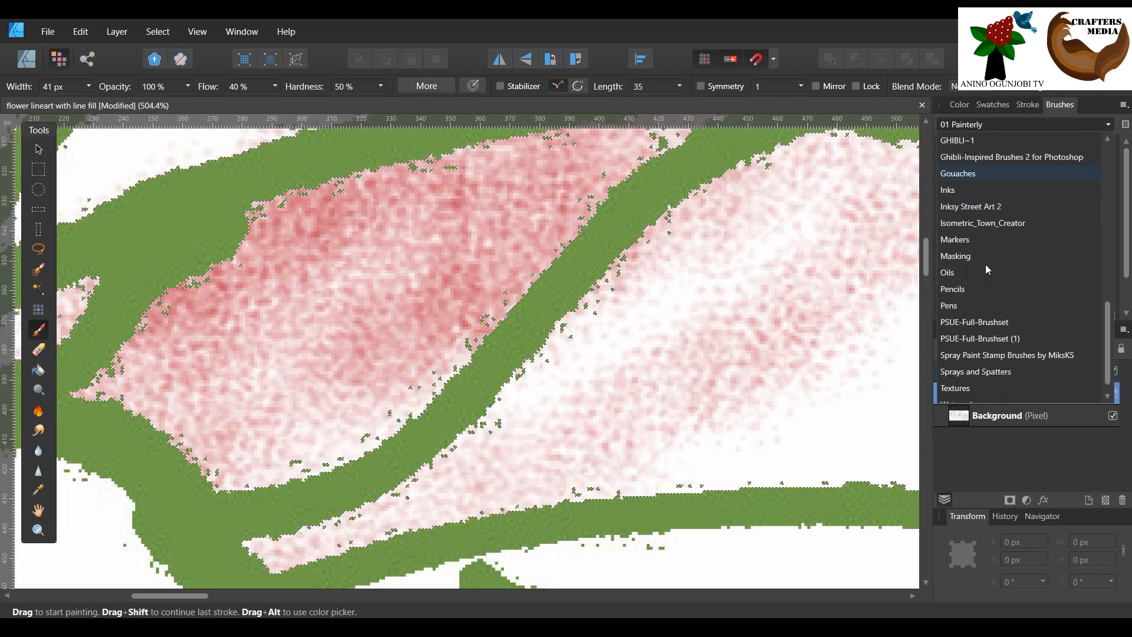
scroll(979, 227, "up", 3)
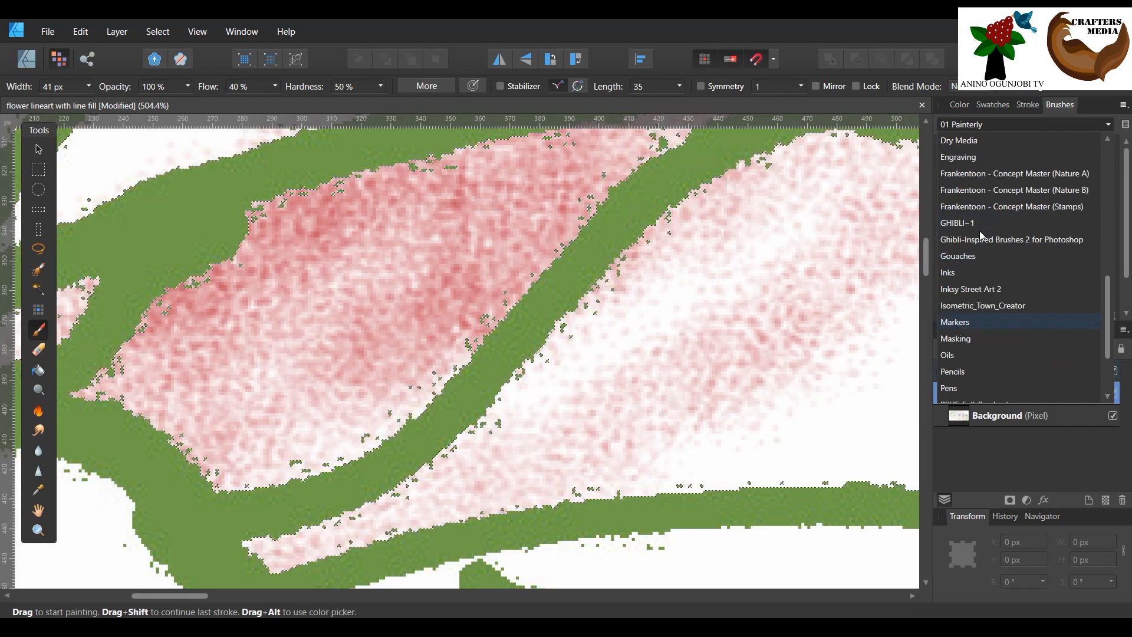
scroll(966, 373, "down", 3)
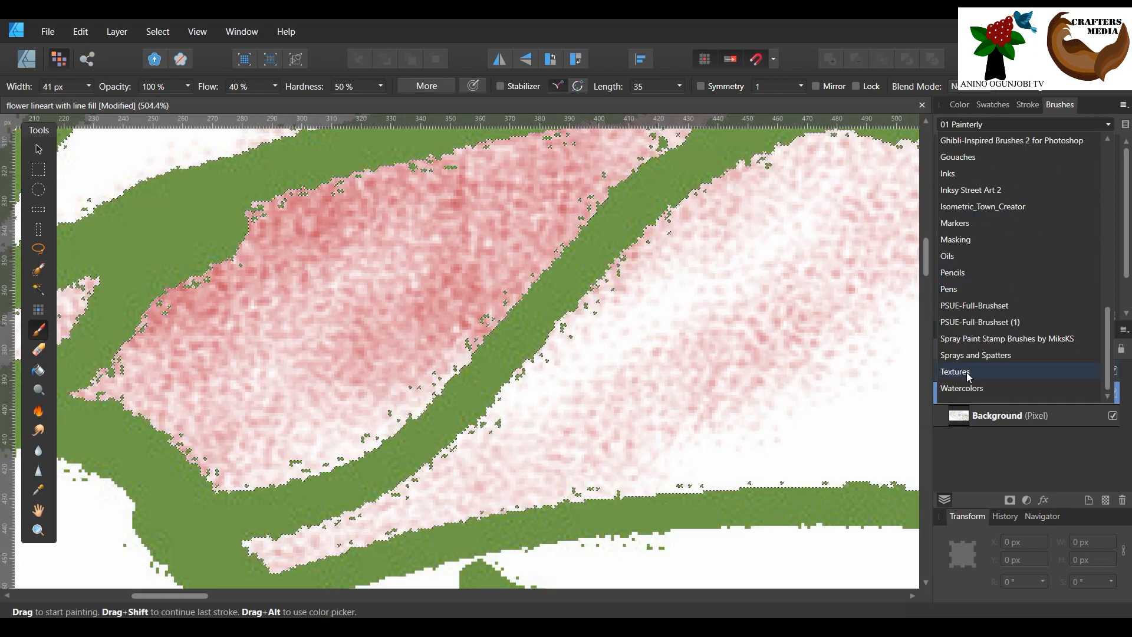
scroll(961, 231, "up", 6)
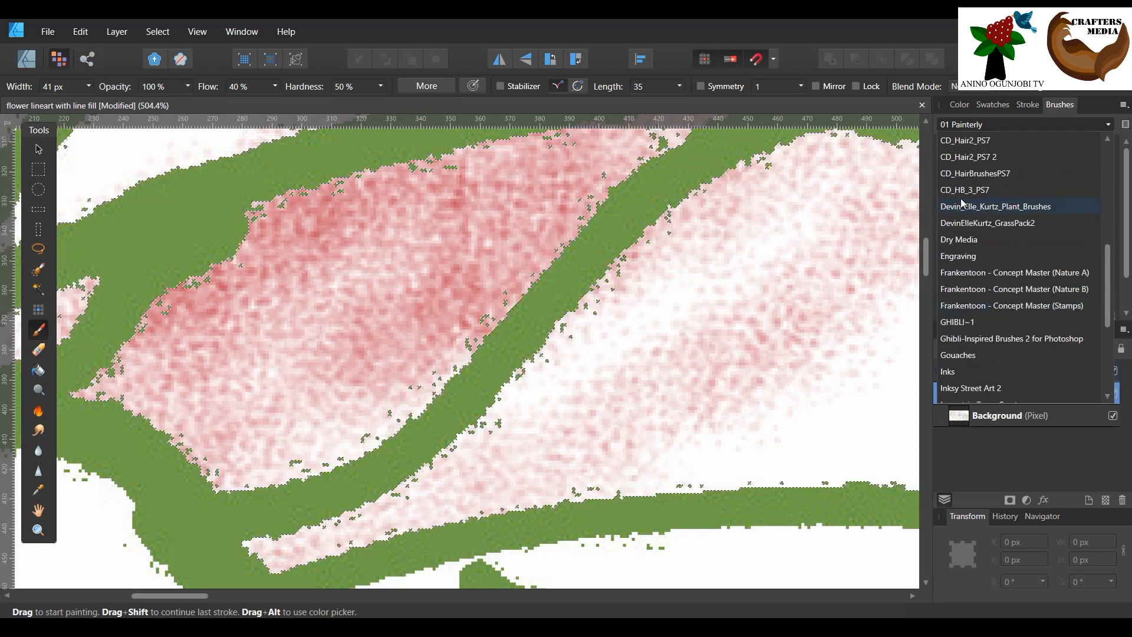
scroll(962, 232, "up", 3)
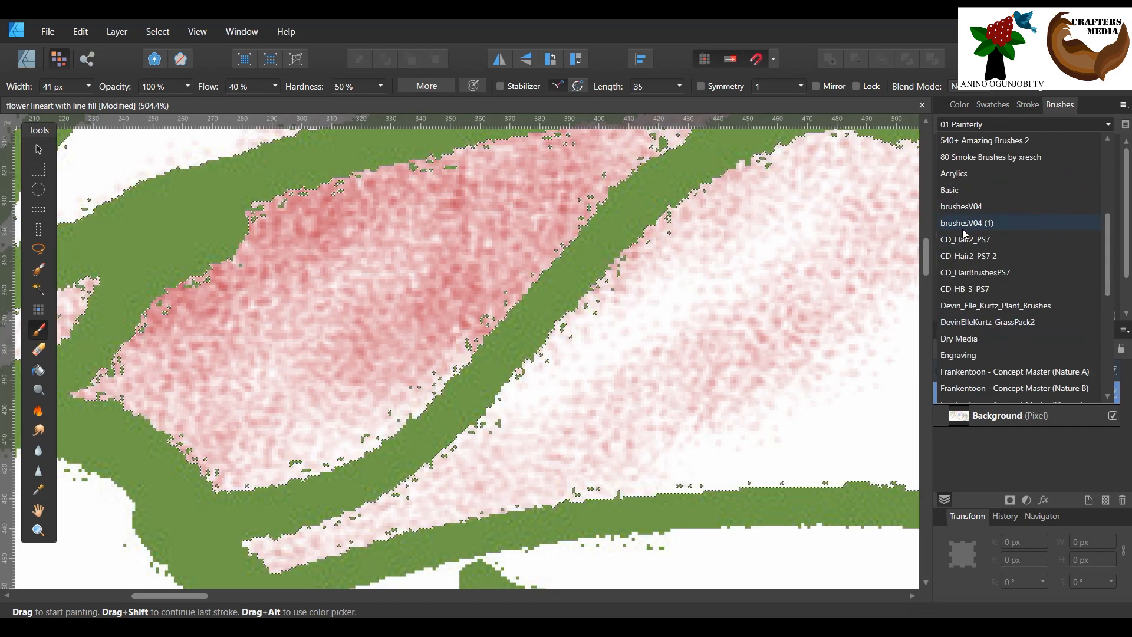
left_click(967, 199)
left_click(1009, 285)
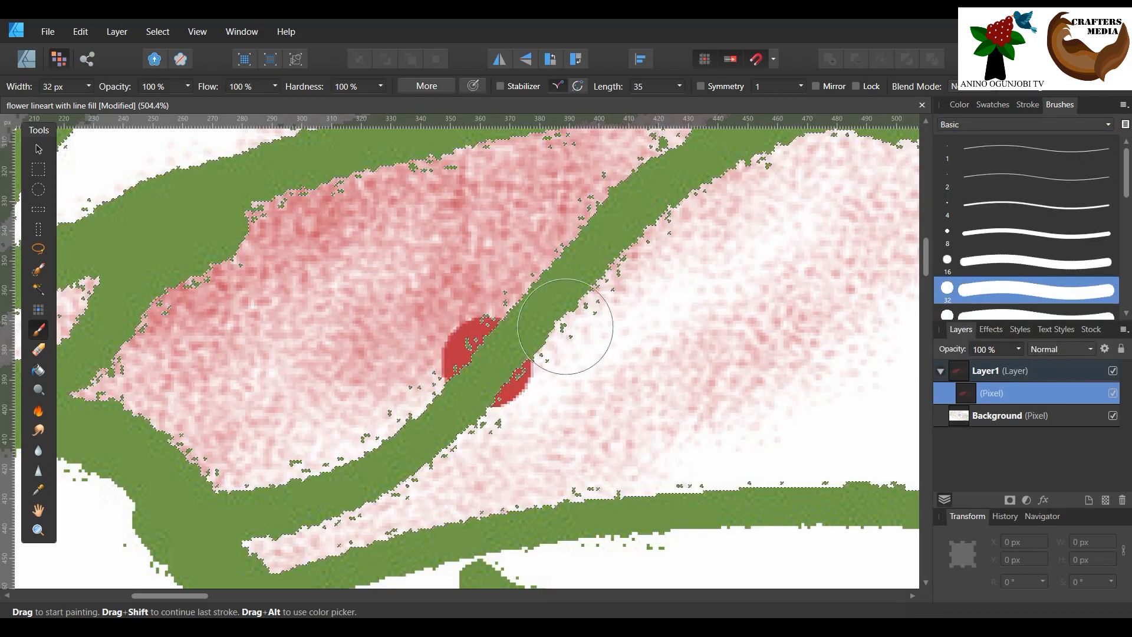
- Paint solid red strokes over the selected leaf sections on both sides of the vein
scroll(605, 256, "up", 1)
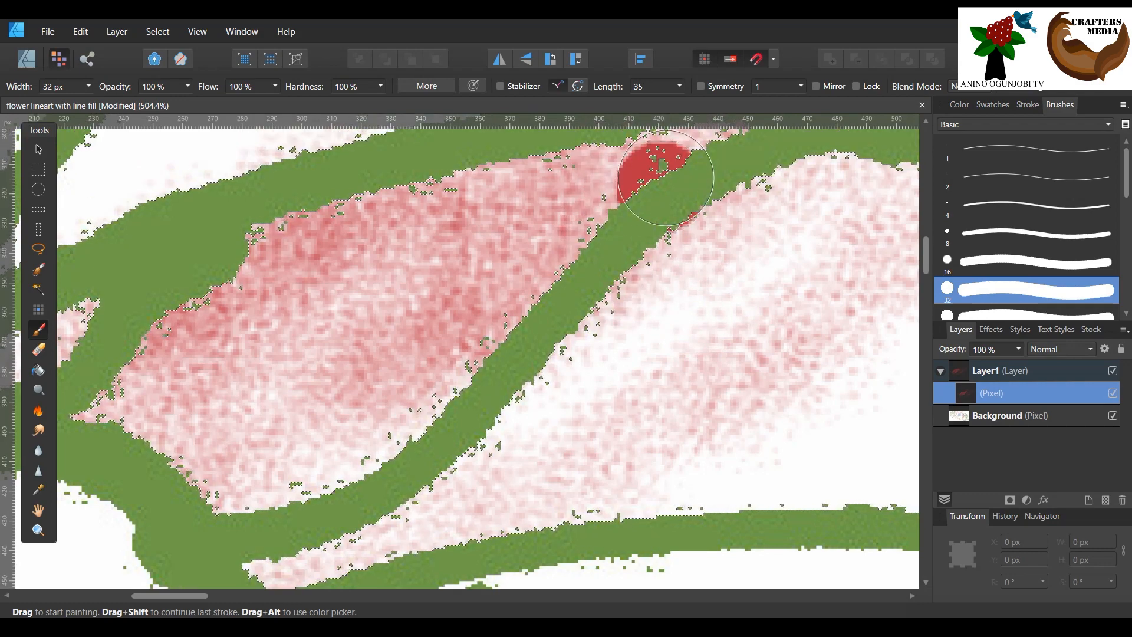
left_click_drag(712, 138, 73, 416)
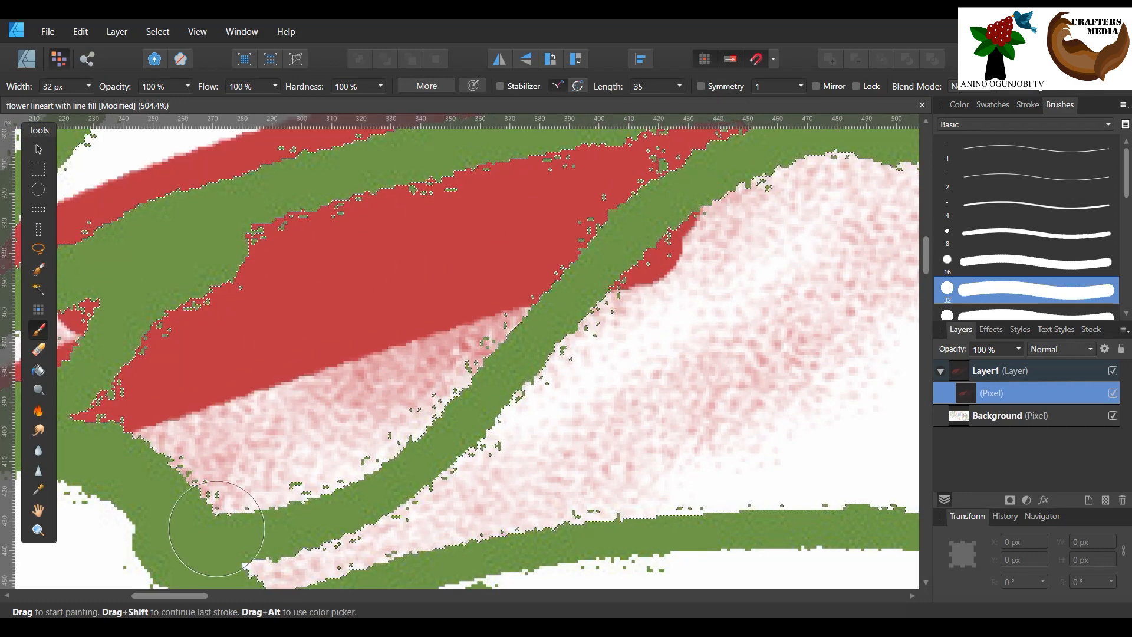
left_click_drag(217, 528, 678, 407)
left_click_drag(760, 218, 202, 384)
left_click_drag(595, 353, 645, 399)
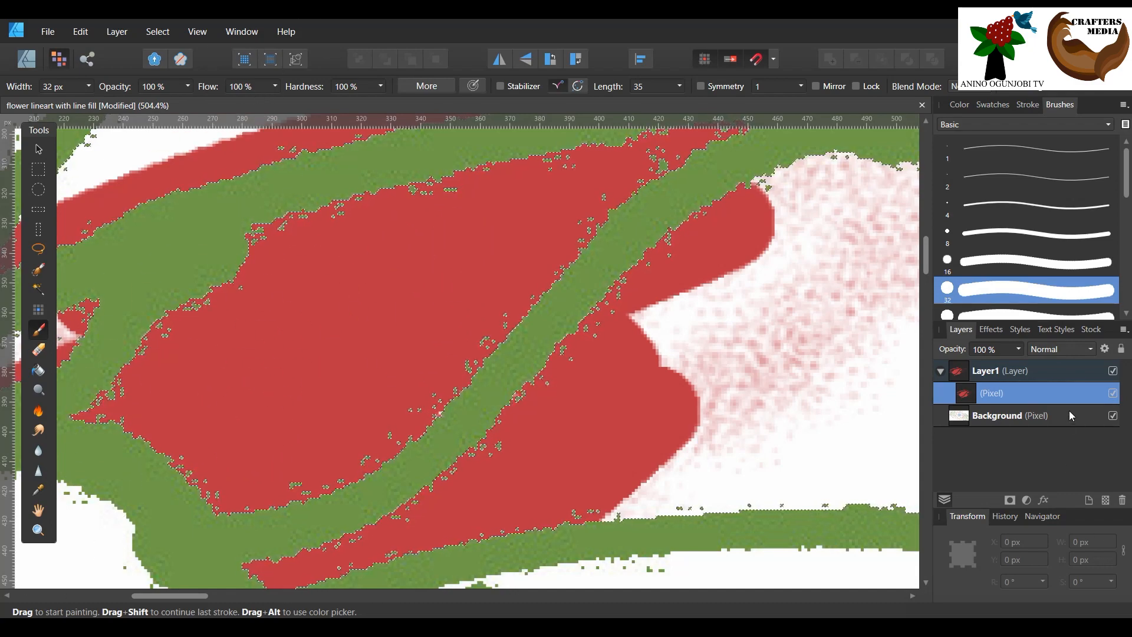
- Delete Layer1 together with its painted pixel layer and clear the pixel selection
left_click(1072, 373)
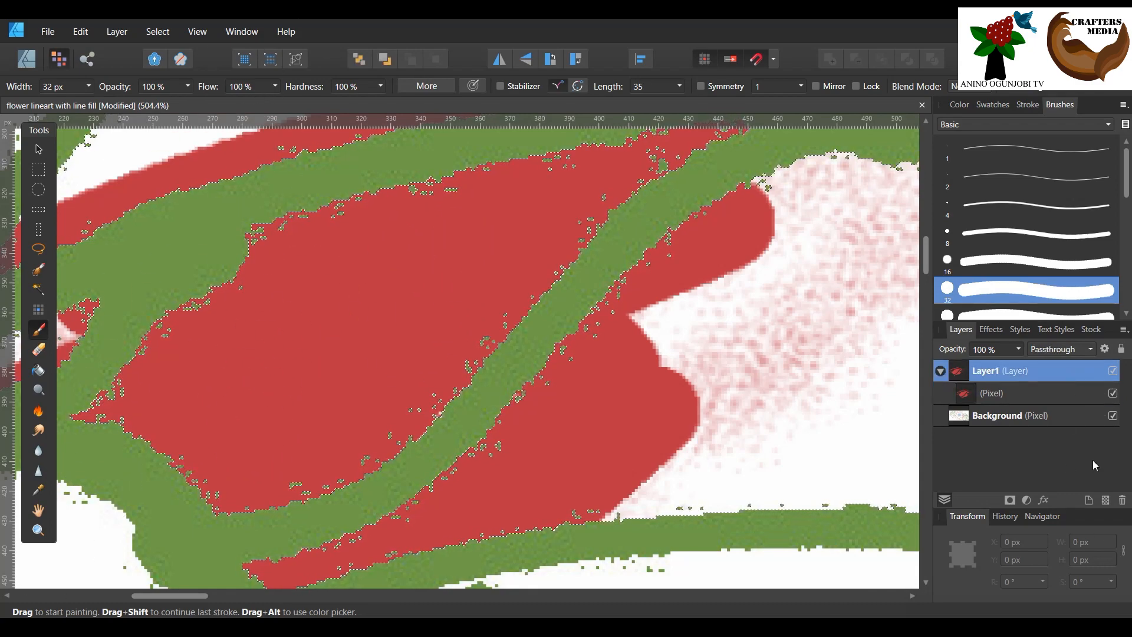
left_click(1123, 501)
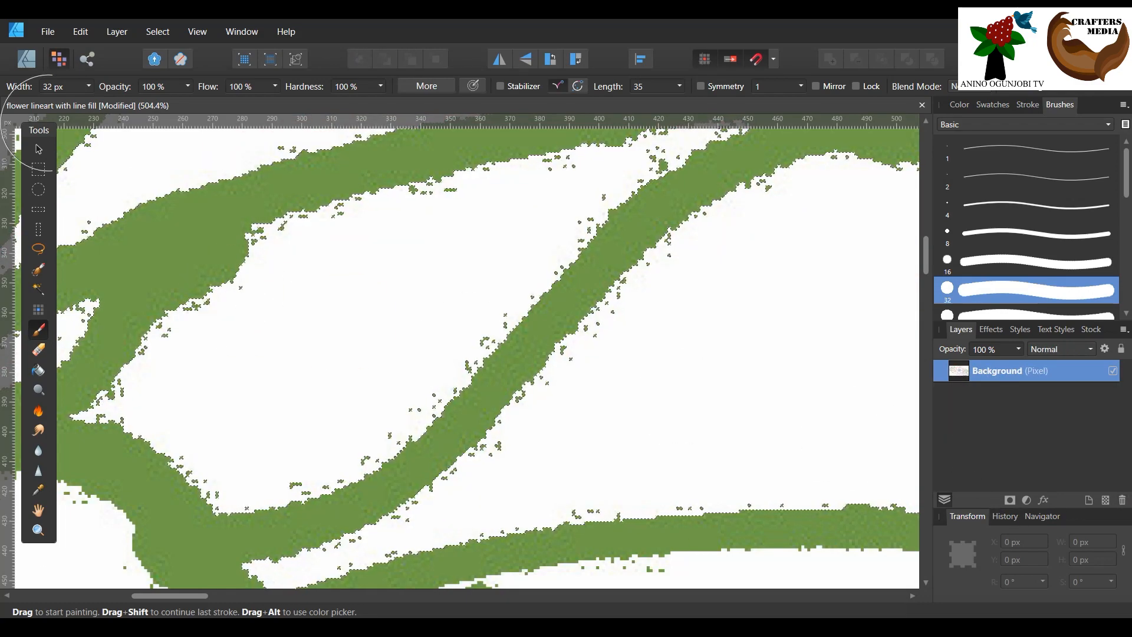
left_click(38, 149)
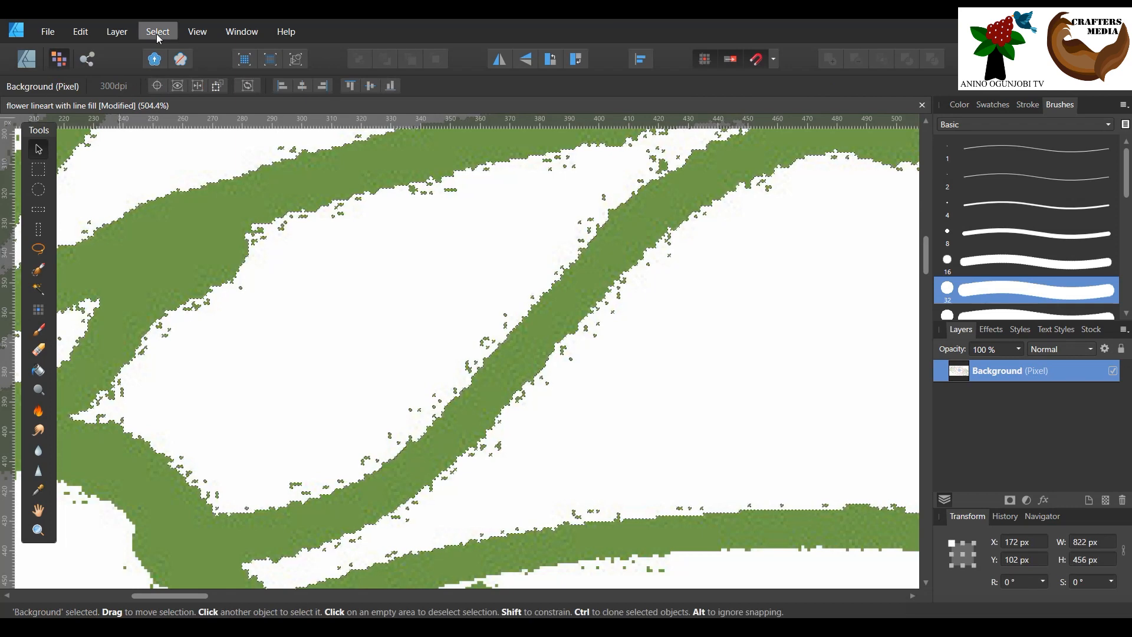
left_click(157, 32)
left_click(127, 60)
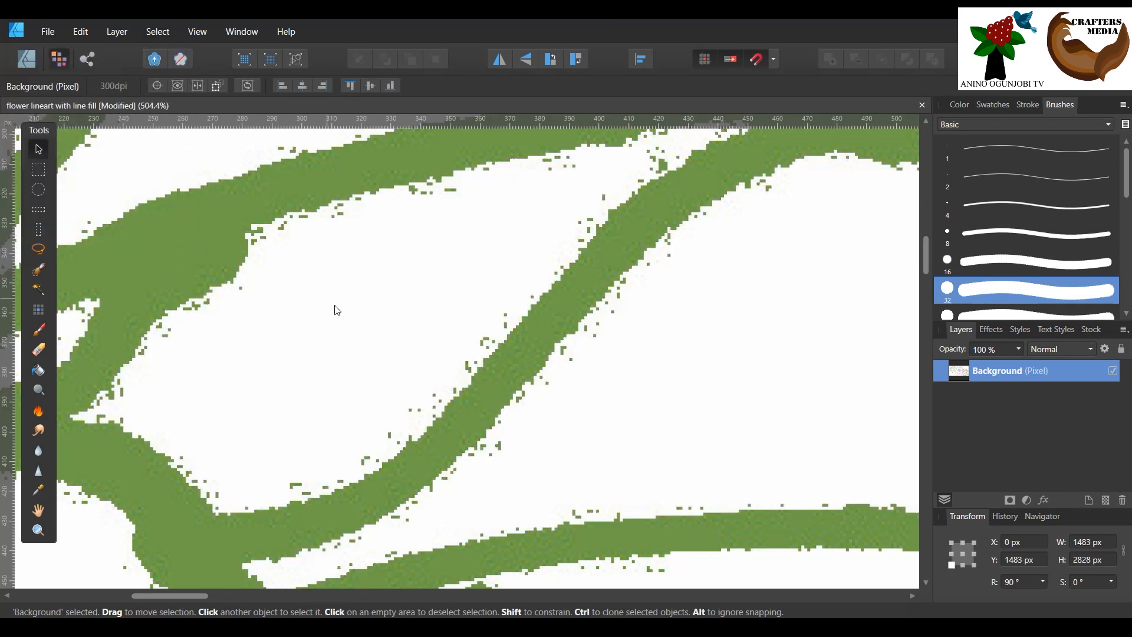
- Flood-select the connected green leaf outlines on the Background layer with the tolerance raised to 25 %
scroll(336, 310, "down", 2)
left_click(38, 530)
left_click_drag(827, 384, 377, 501)
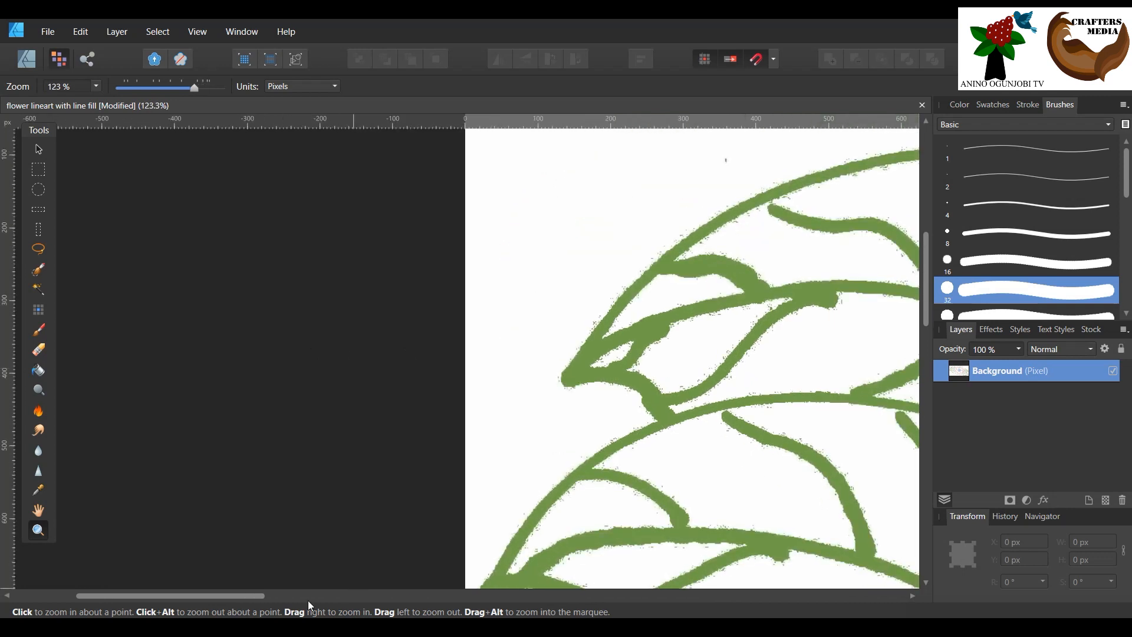
left_click_drag(246, 596, 375, 596)
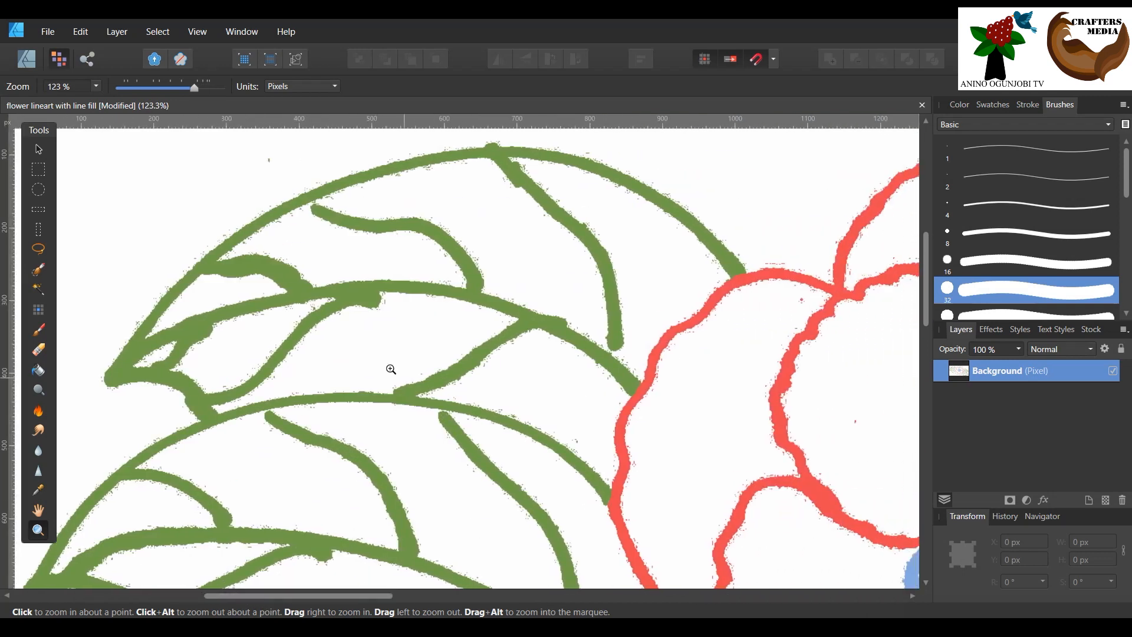
left_click(38, 289)
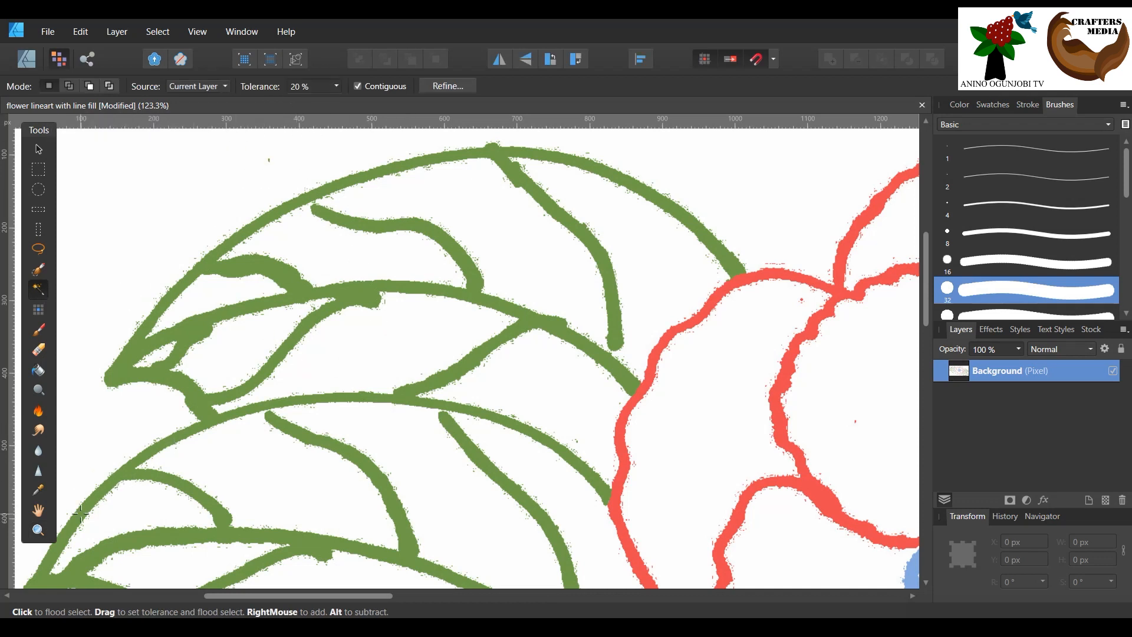
left_click_drag(159, 357, 245, 358)
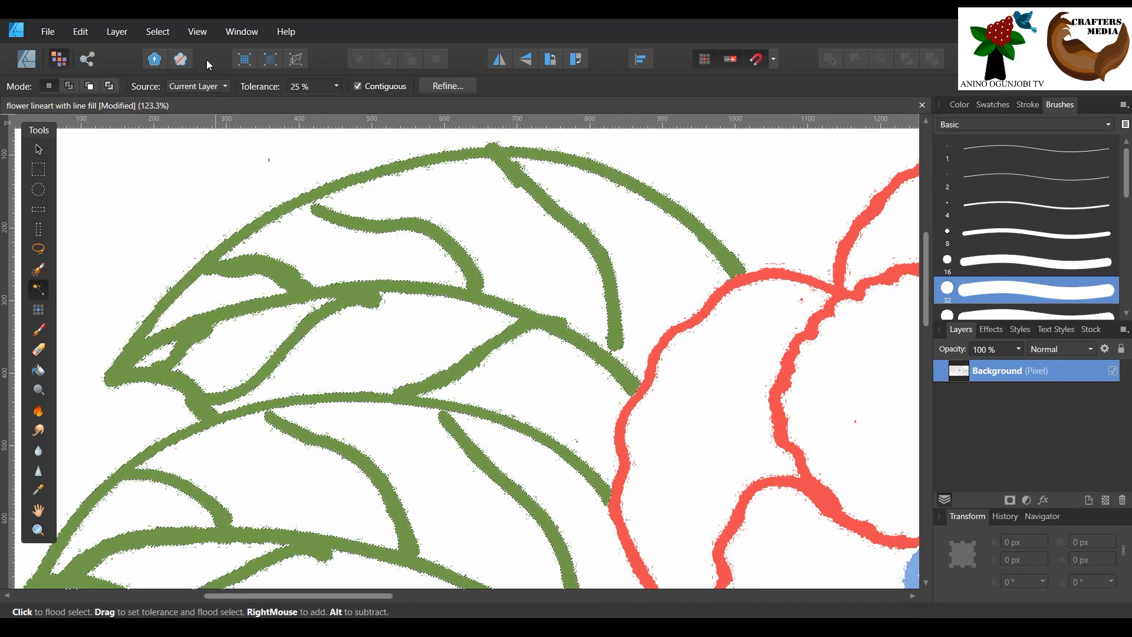
left_click(171, 33)
left_click(113, 311)
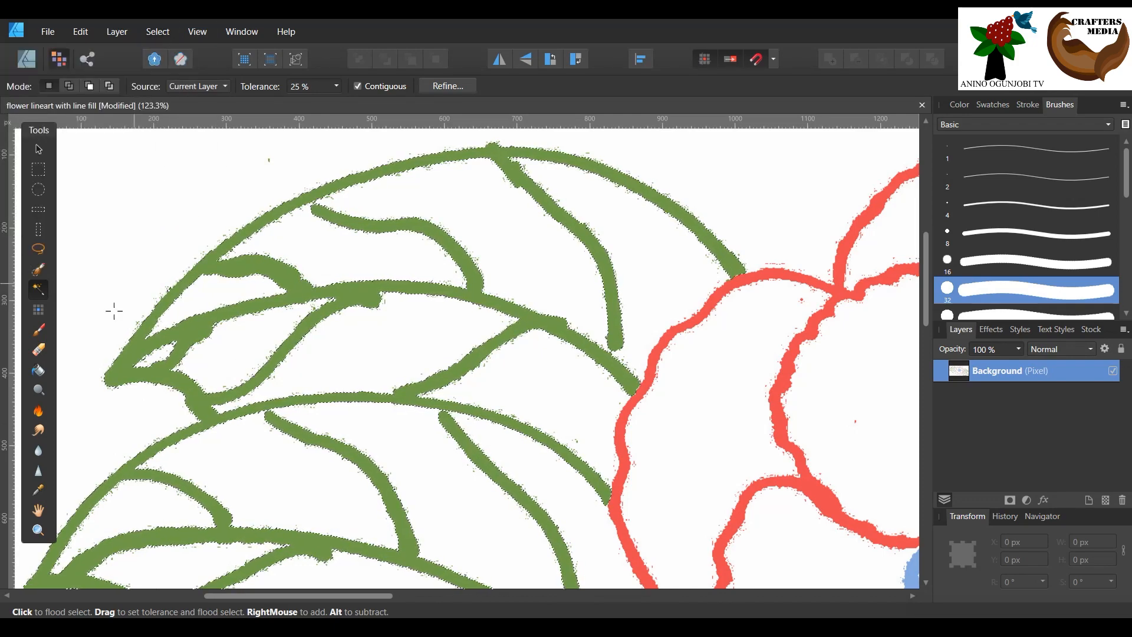
- Clear the pixel selection and flood-select the green leaf outlines again at 25 % tolerance
left_click(37, 530)
left_click_drag(151, 391, 309, 427)
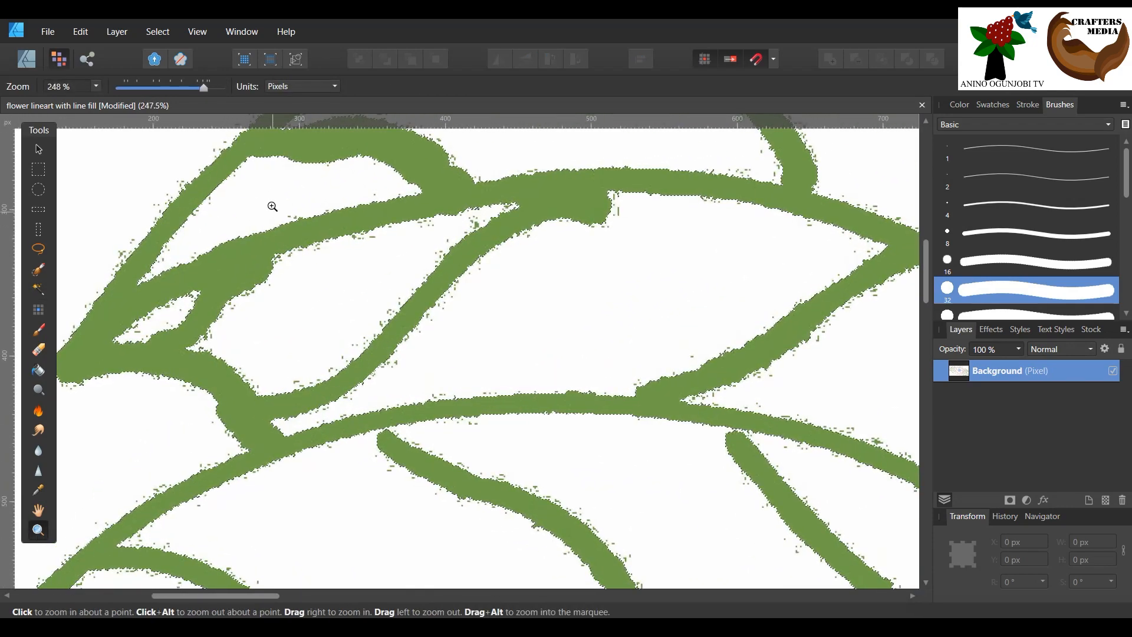
left_click(206, 33)
mouse_move(159, 31)
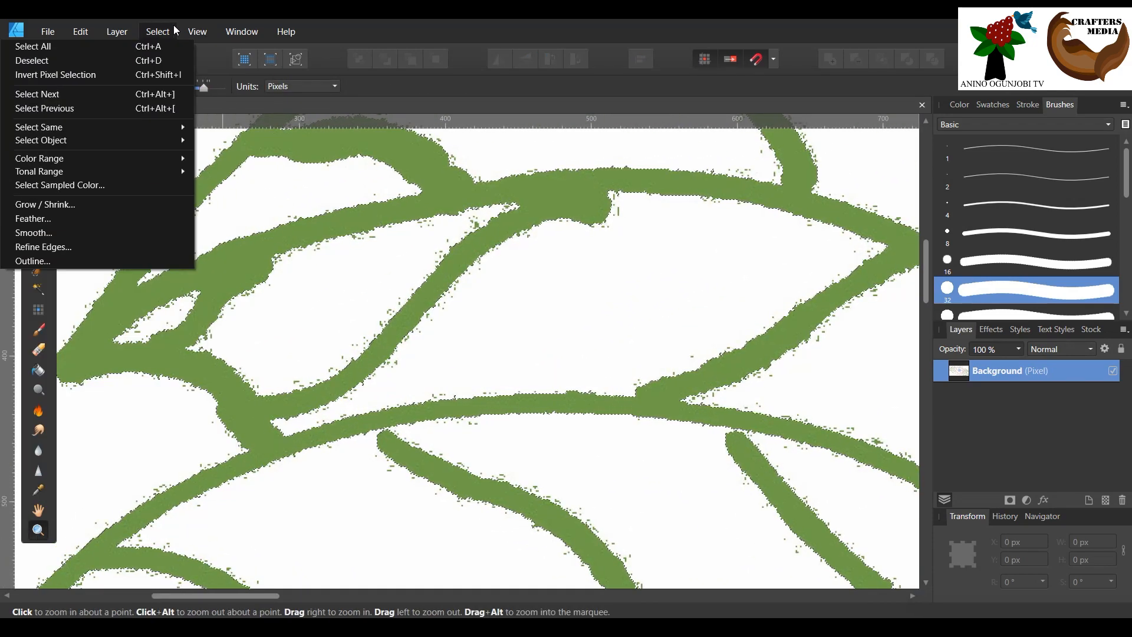
left_click(157, 59)
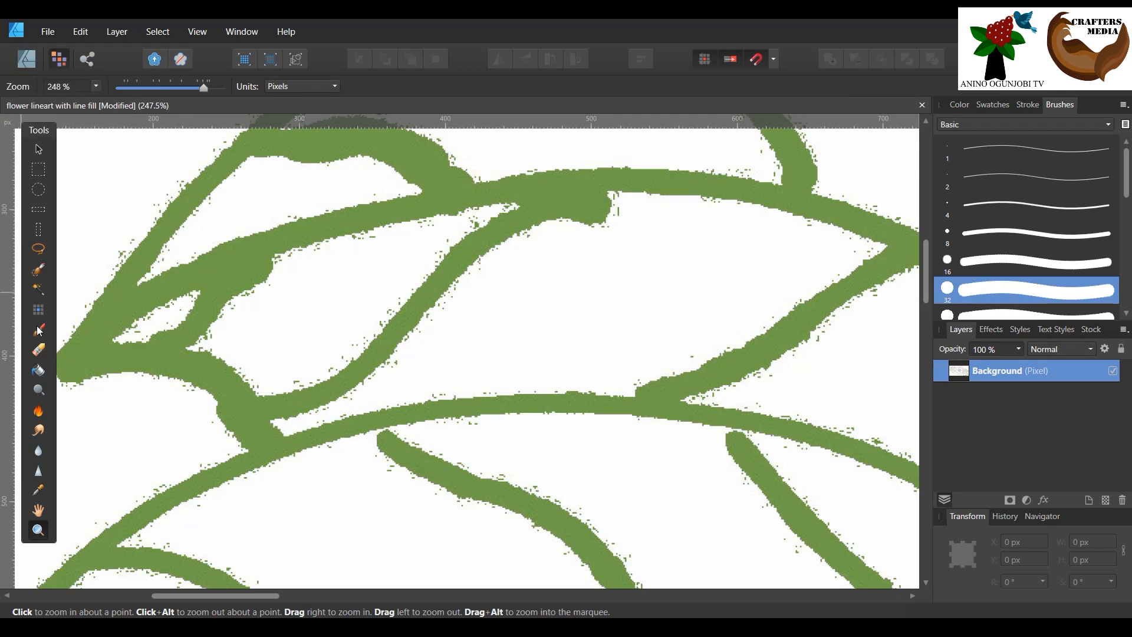
left_click(42, 297)
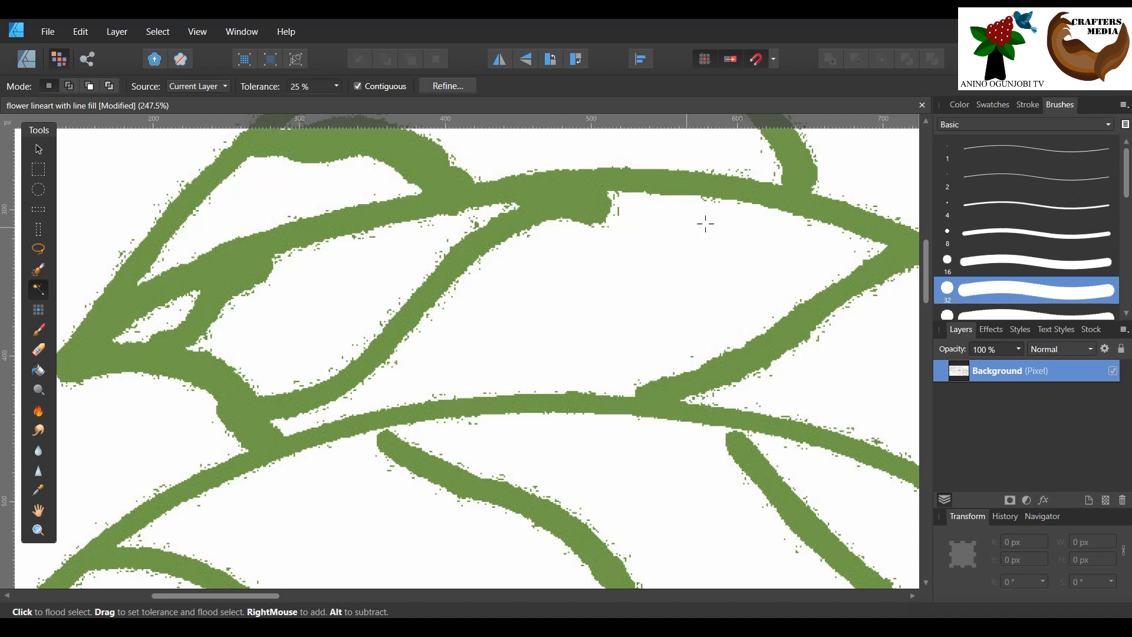
left_click(574, 196)
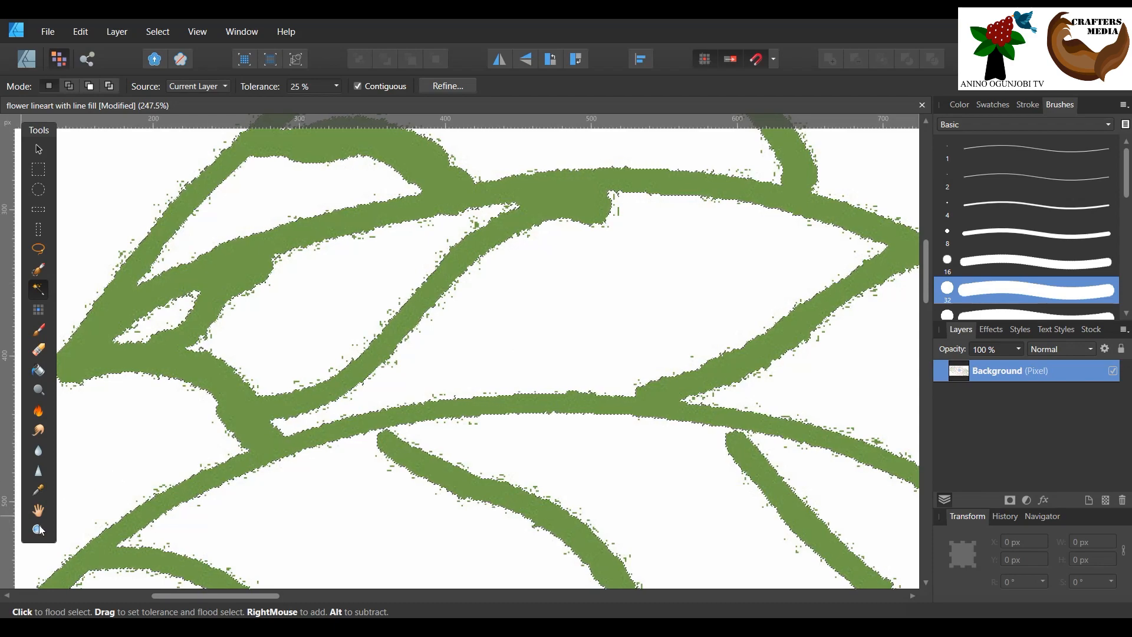
- Examine the ends of the selected leaf outlines where they meet the red petals, on the upper and lower leaves
key("z")
mouse_move(536, 366)
left_mouse_down()
mouse_move(347, 319)
mouse_move(93, 328)
left_mouse_up()
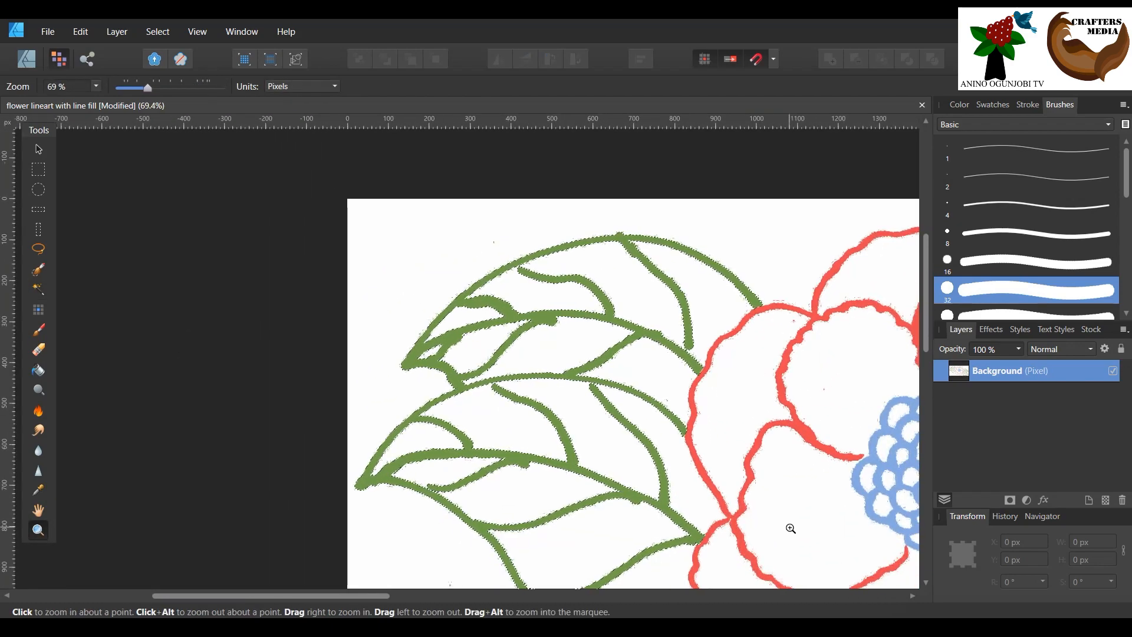
left_click_drag(378, 596, 495, 595)
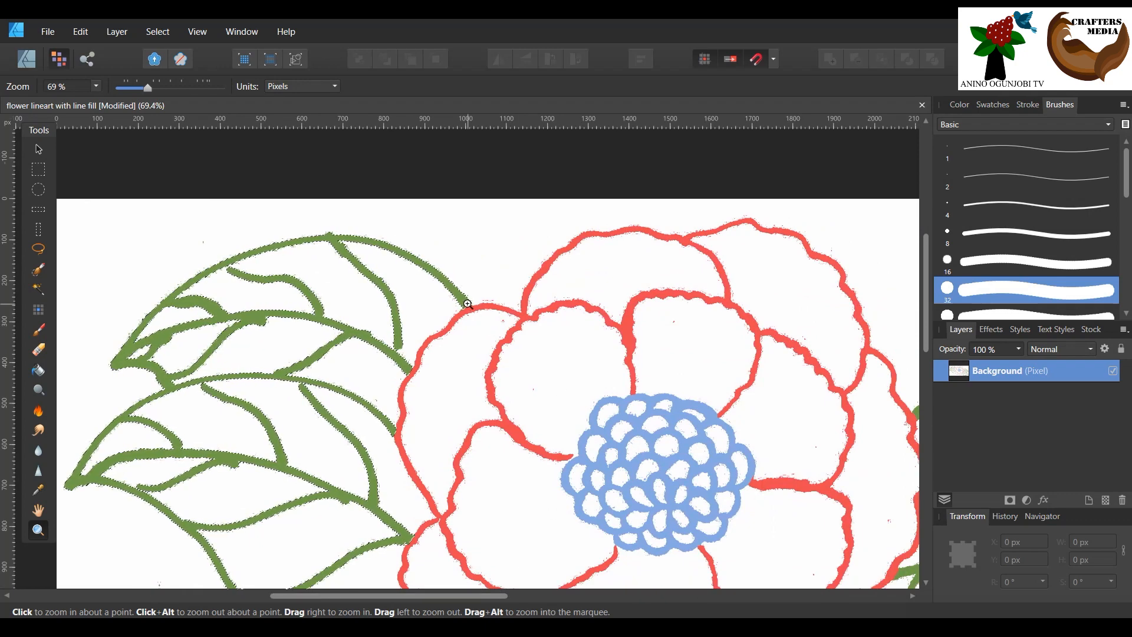
left_click(537, 348)
left_click_drag(548, 354, 1008, 567)
left_click_drag(444, 335, 597, 378)
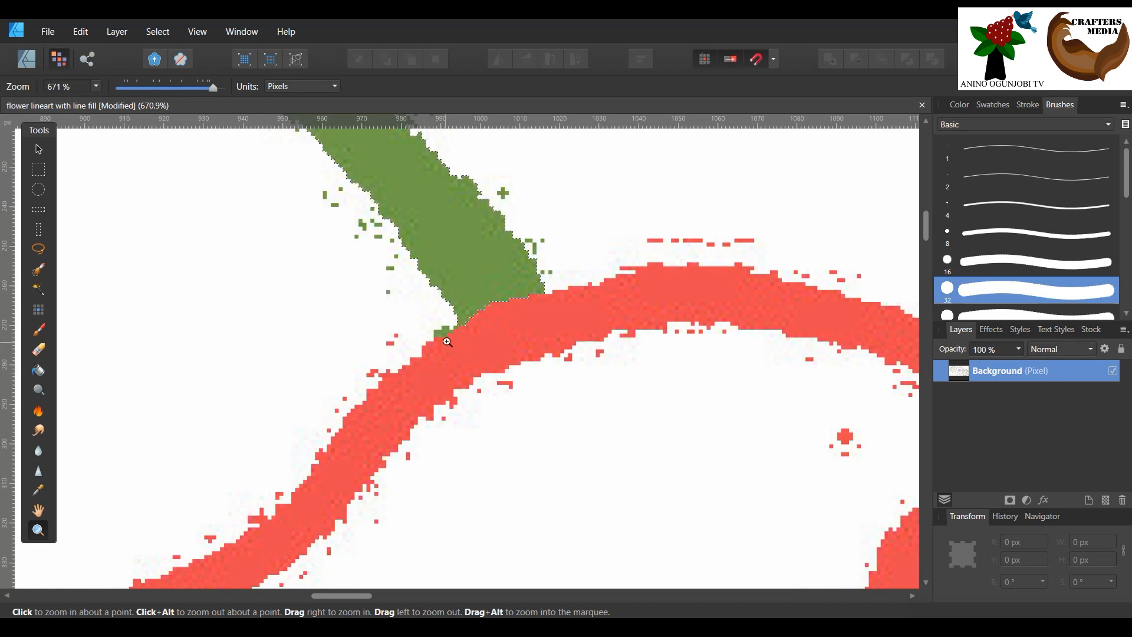
left_click_drag(517, 305, 177, 165)
left_click_drag(554, 384, 245, 255)
left_click_drag(696, 572, 569, 606)
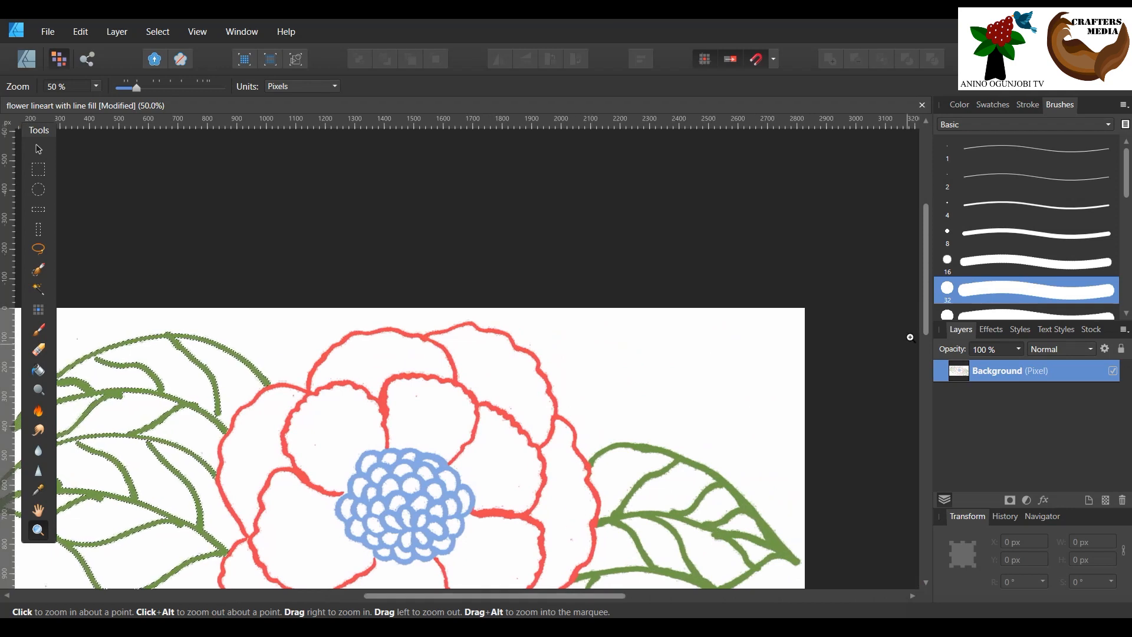
left_click_drag(923, 301, 930, 434)
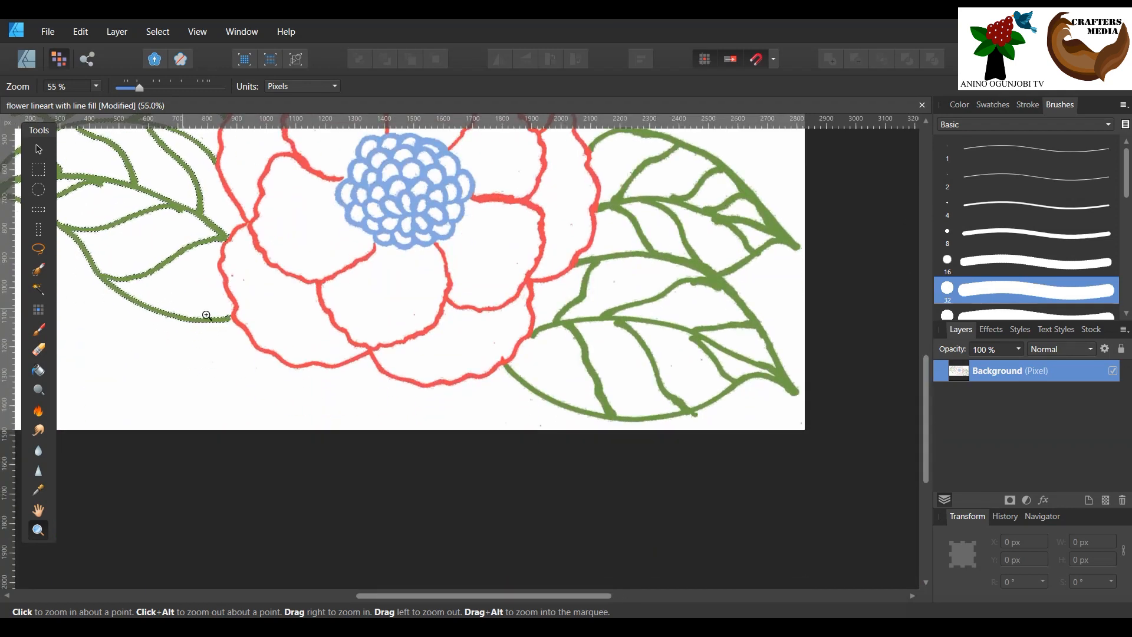
left_click_drag(185, 310, 585, 430)
left_click(434, 328)
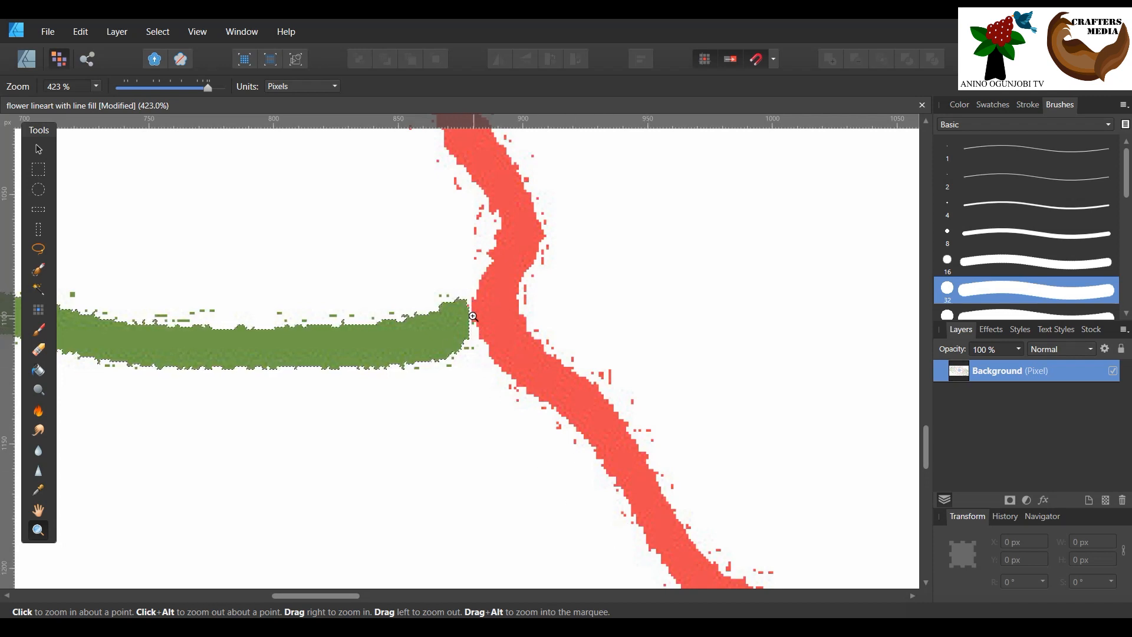
left_click_drag(472, 310, 639, 391)
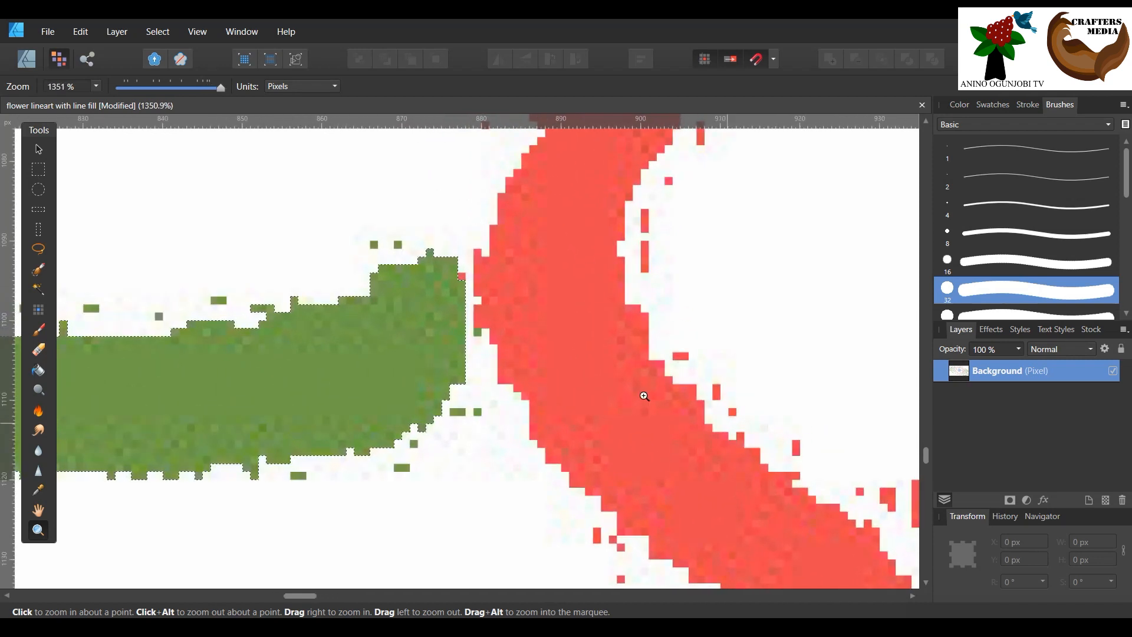
- Clear the outline selection and try to flood-select the white lowest section of the lower leaf beside the red petal
left_click(158, 35)
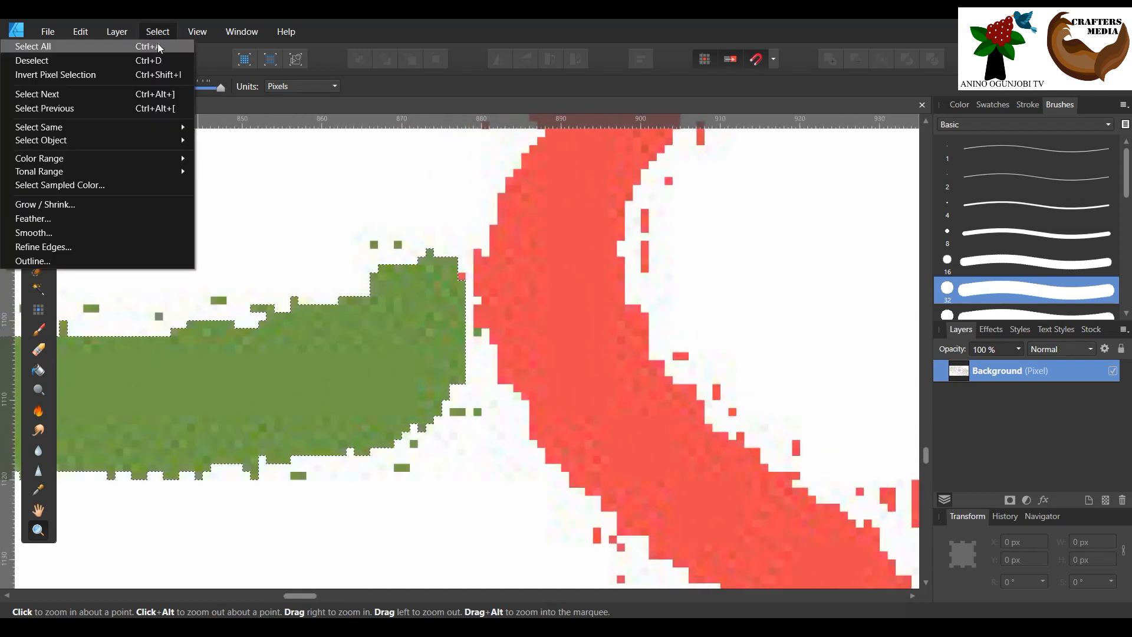
left_click(145, 60)
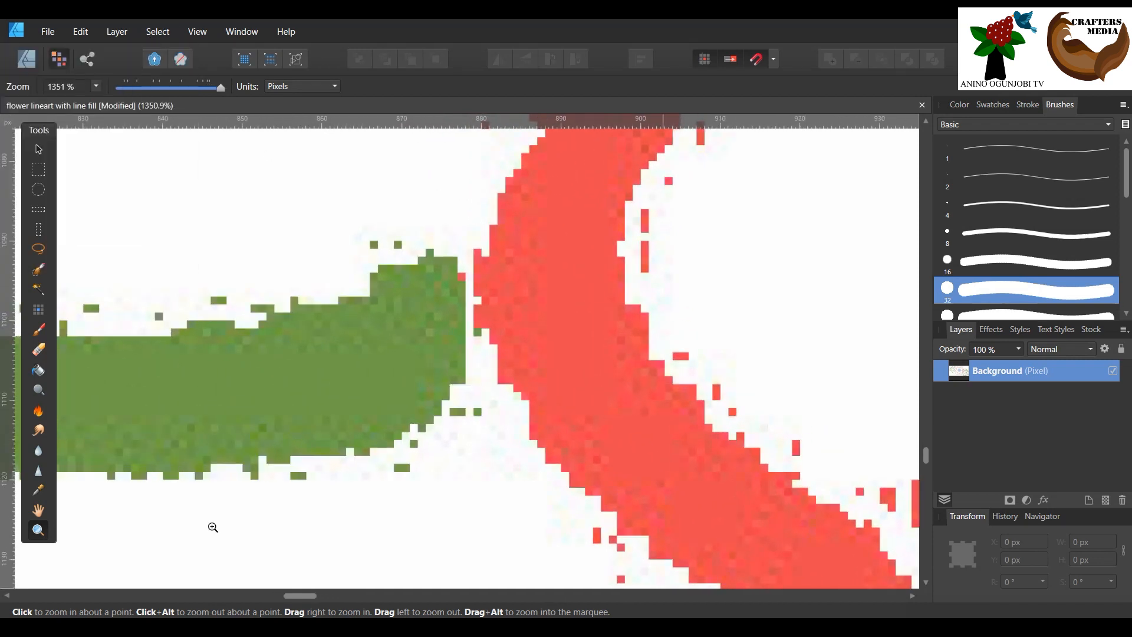
left_click(39, 288)
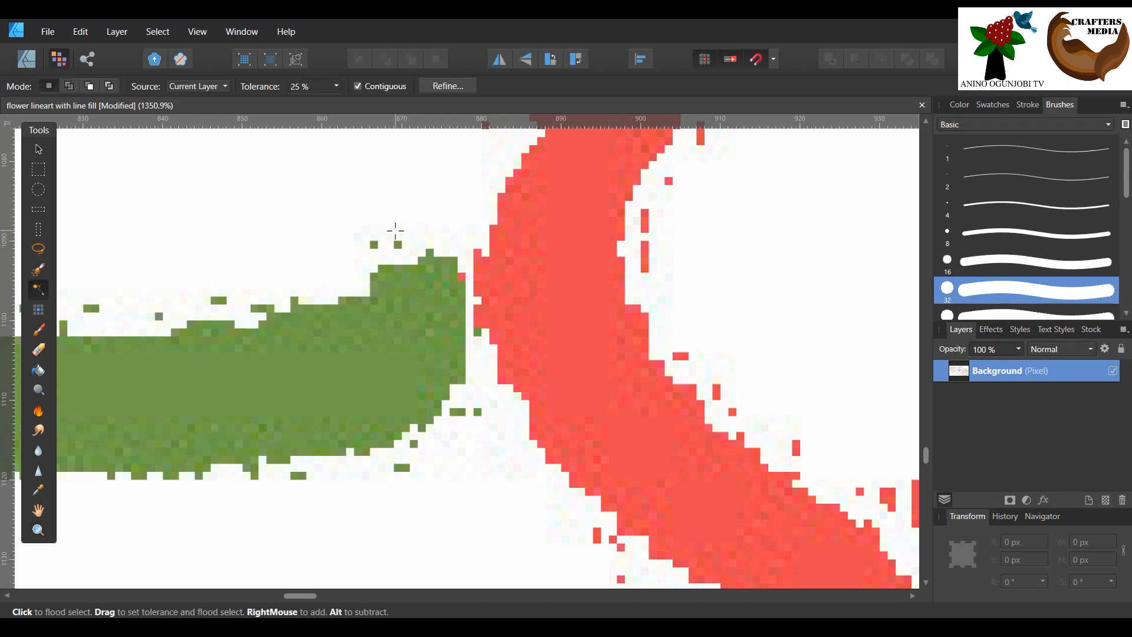
left_click(38, 529)
left_click_drag(367, 324, 89, 311)
left_click_drag(428, 337, 123, 306)
left_click_drag(586, 361, 218, 342)
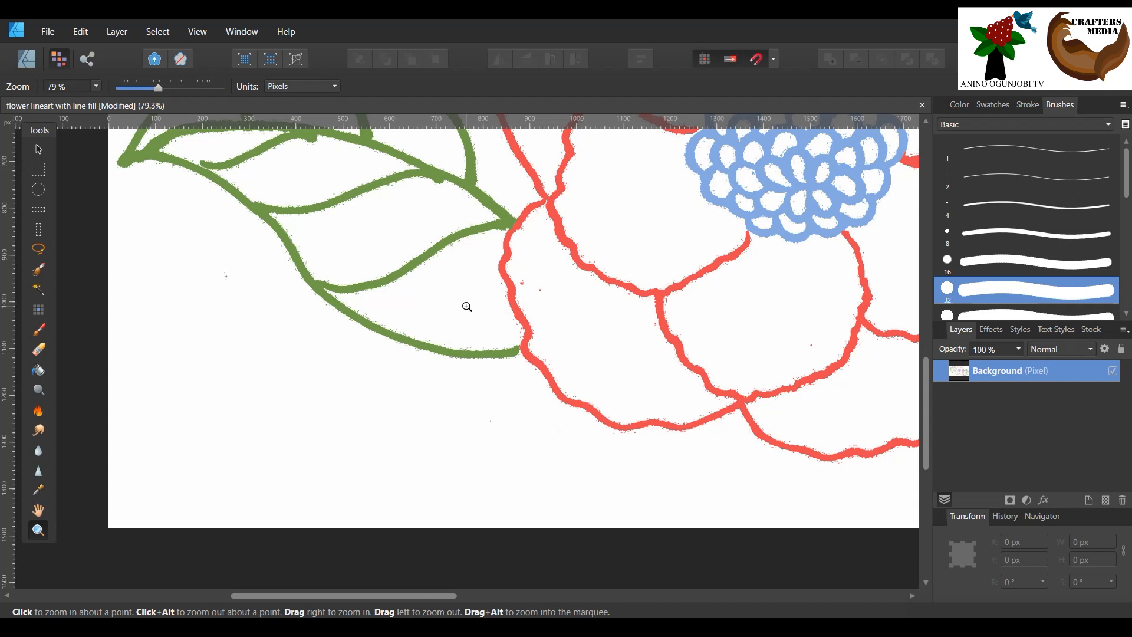
left_click(35, 289)
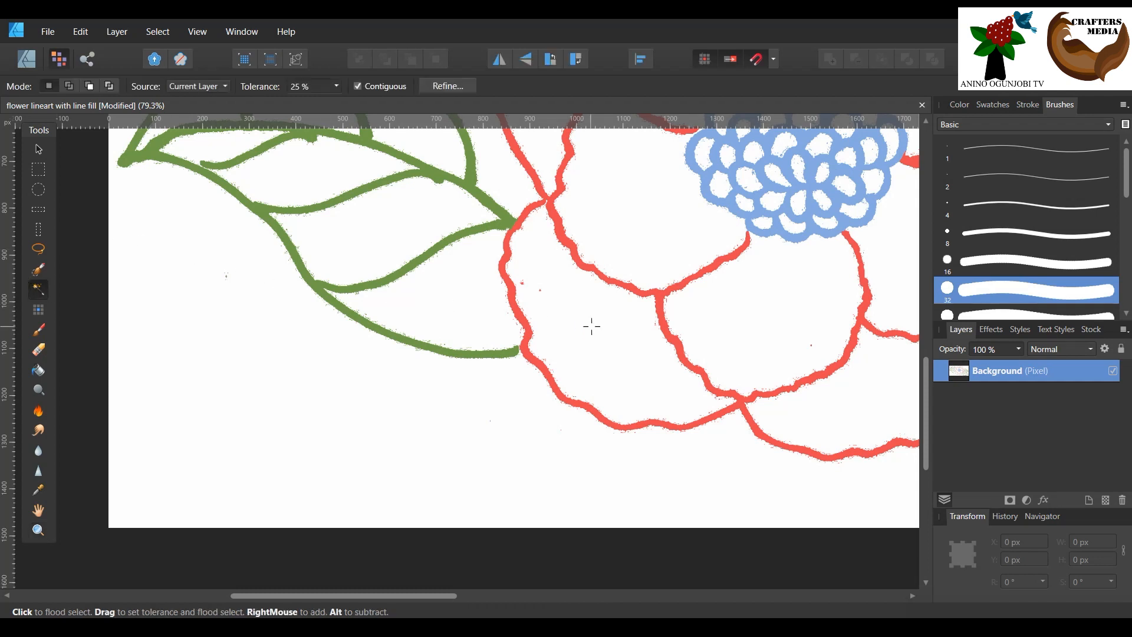
left_click(449, 316)
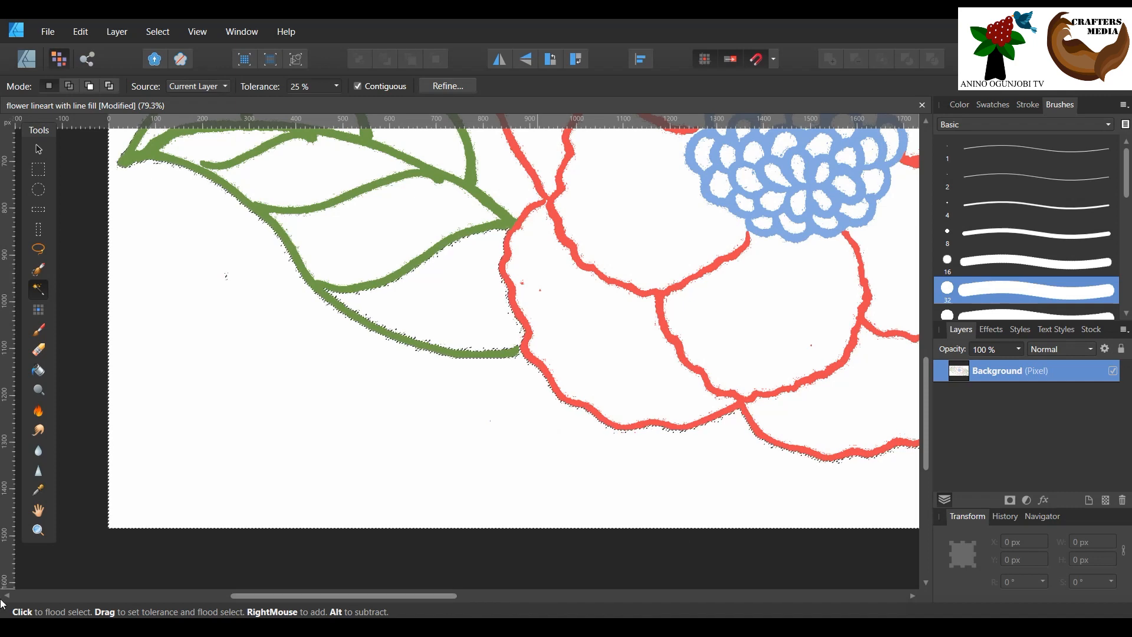
- Inspect the selection edge between the lower leaf outline's end and the red petal, and clear the pixel selection
left_click(36, 528)
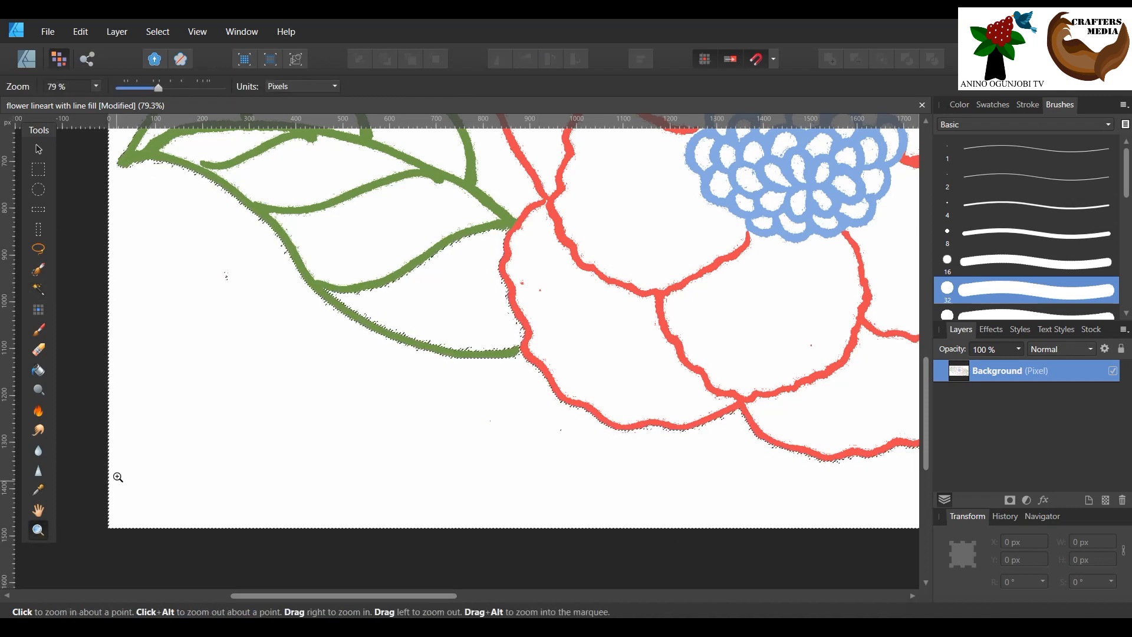
left_click_drag(398, 529, 497, 548)
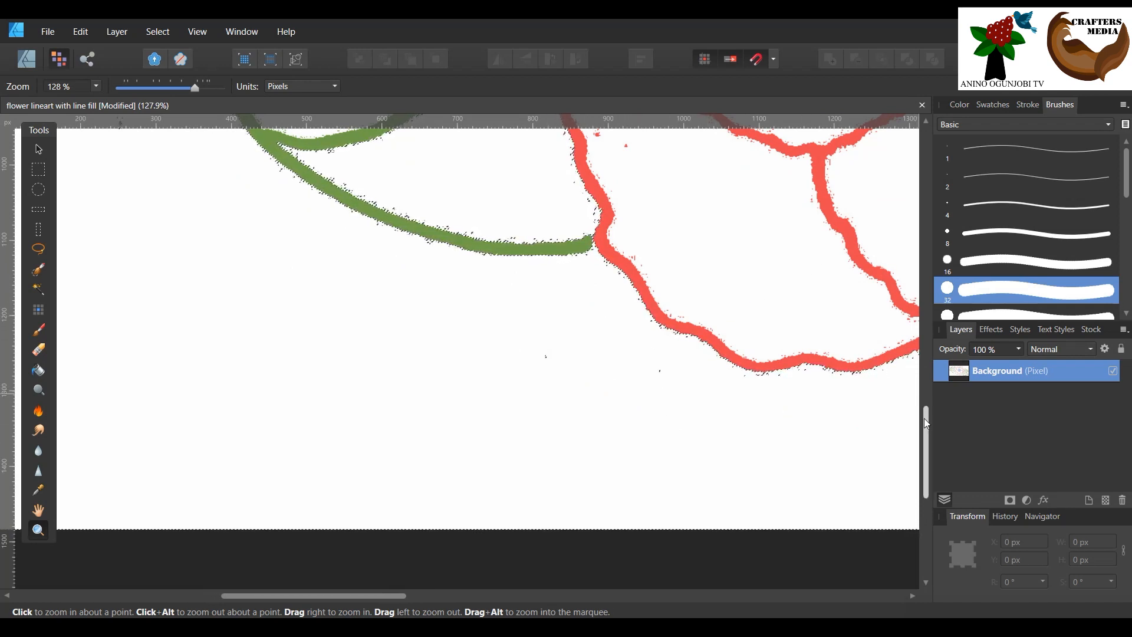
scroll(924, 297, "up", 5)
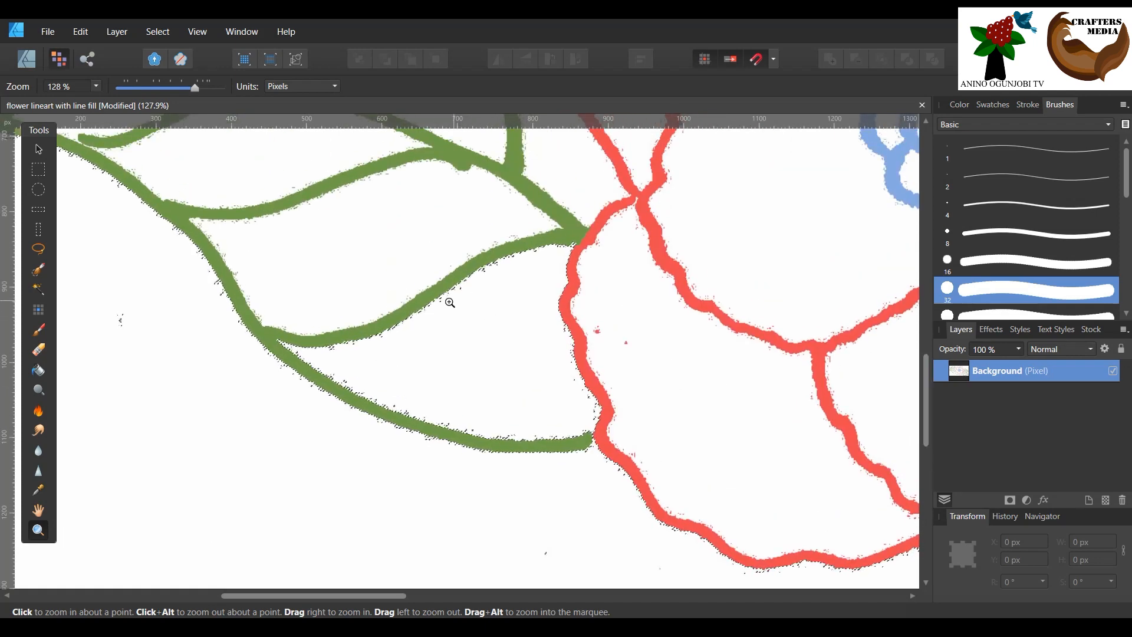
left_click_drag(571, 437, 715, 467)
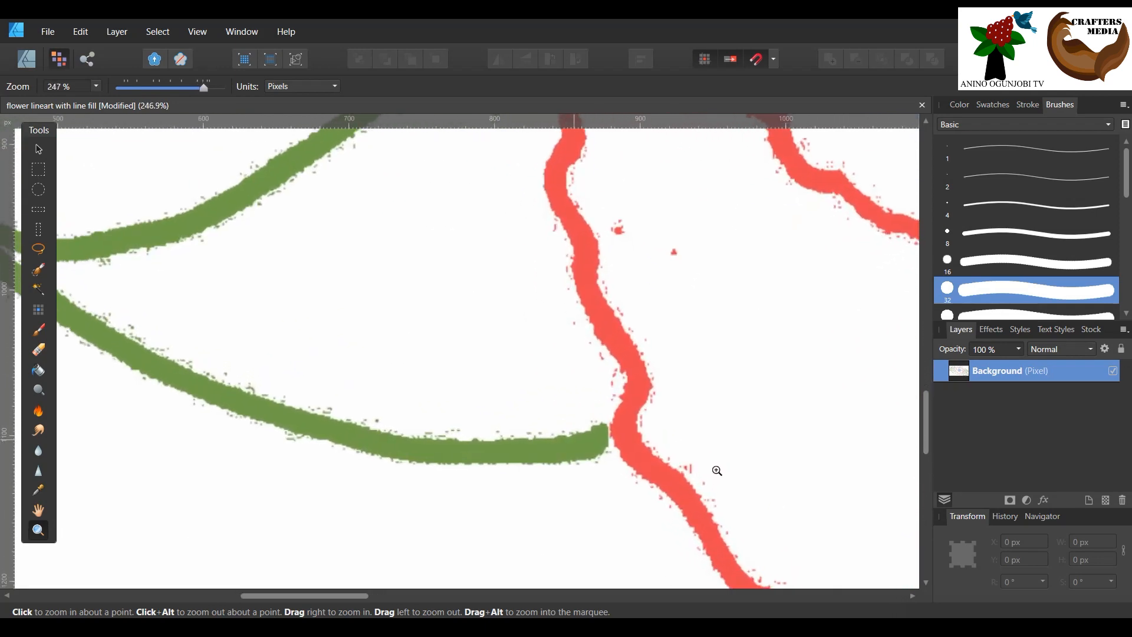
left_click(153, 33)
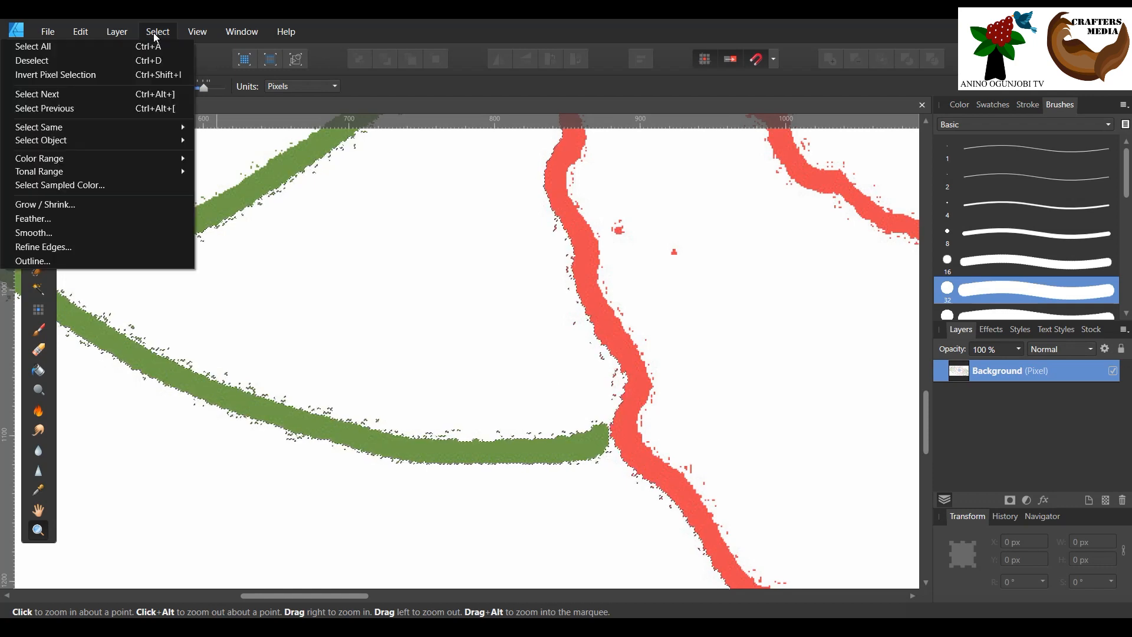
left_click(129, 64)
- Switch to the Paint Brush and set its width to 28 px to match the leaf outline
left_click(37, 332)
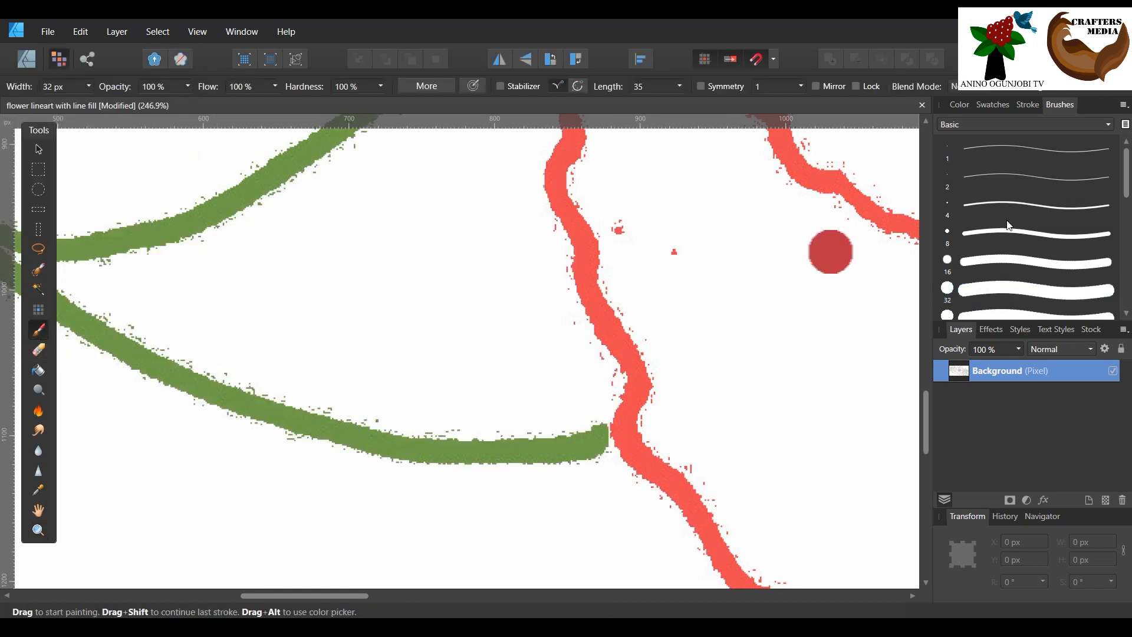
left_click(90, 86)
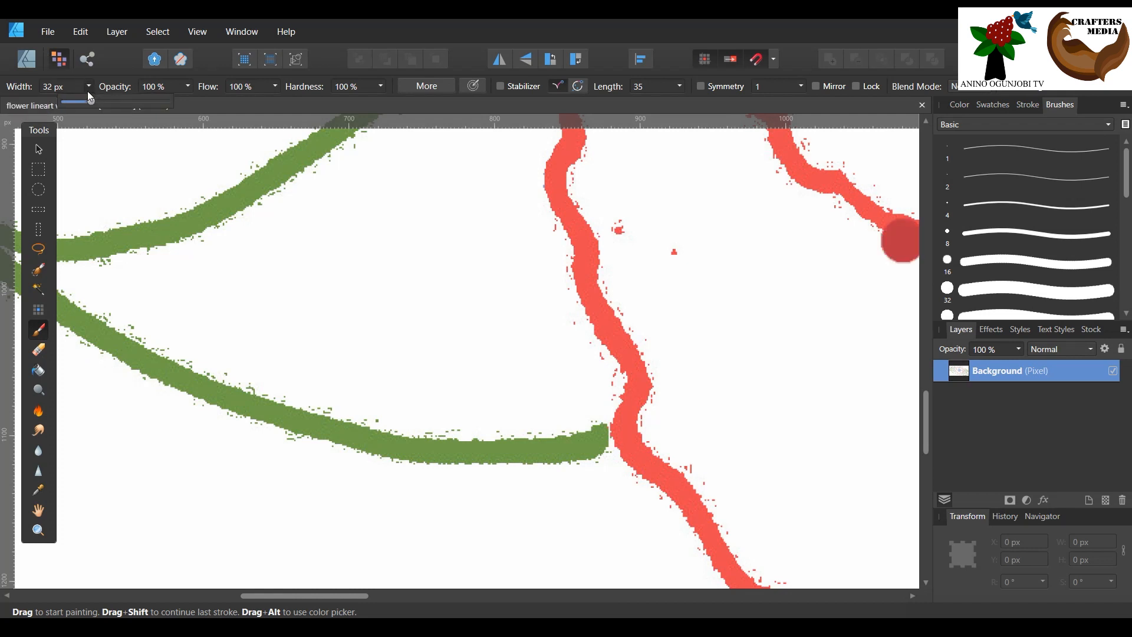
left_click(69, 103)
left_click_drag(75, 103, 89, 105)
- Sample the leaf outline's green with the Color Picker and make it the Paint Brush's active colour in place of the red
left_click(961, 104)
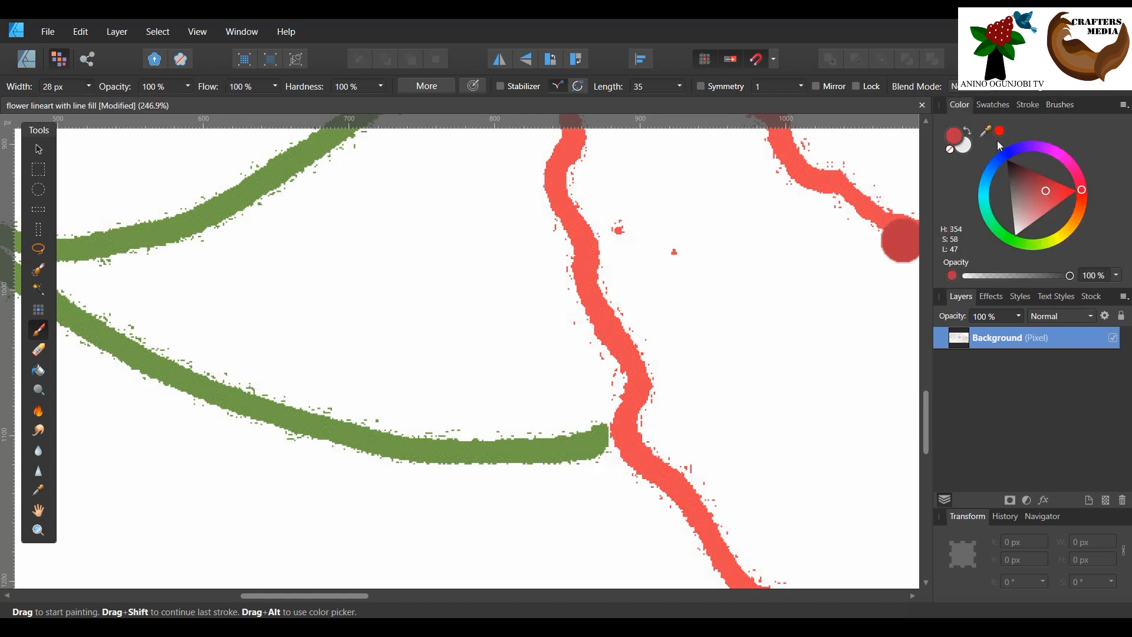
left_click(38, 489)
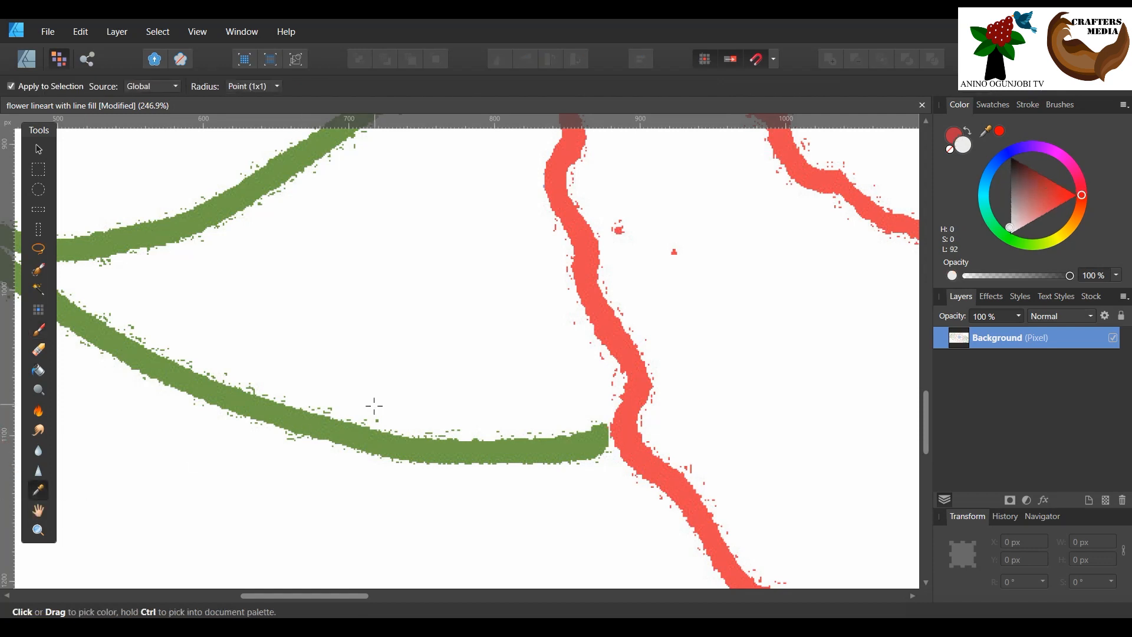
left_click(368, 441)
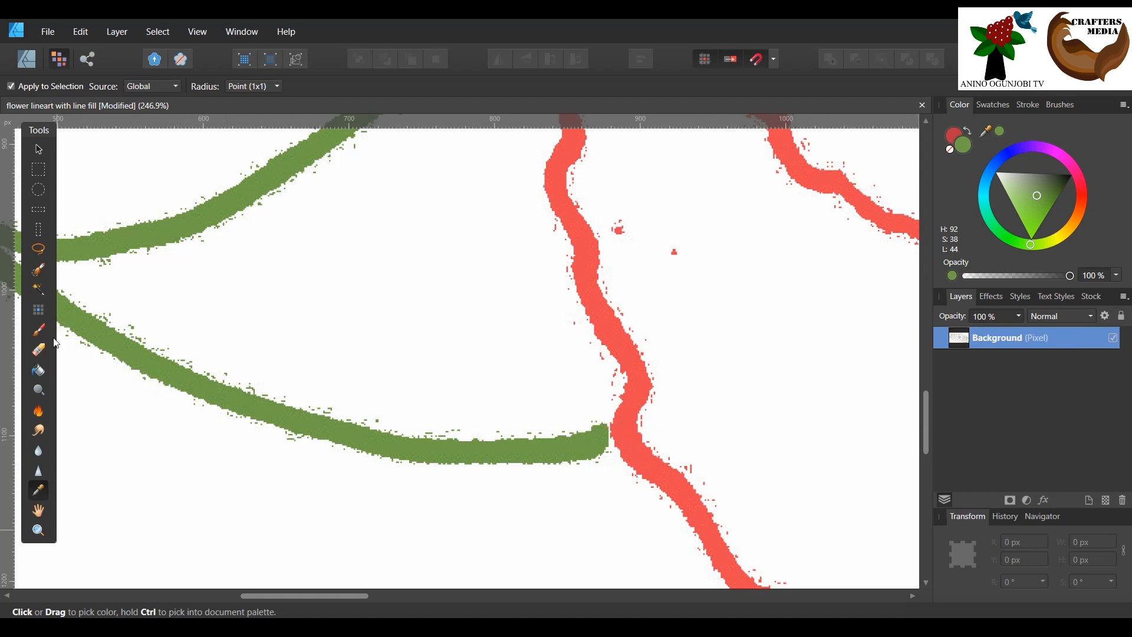
left_click(38, 331)
key("x")
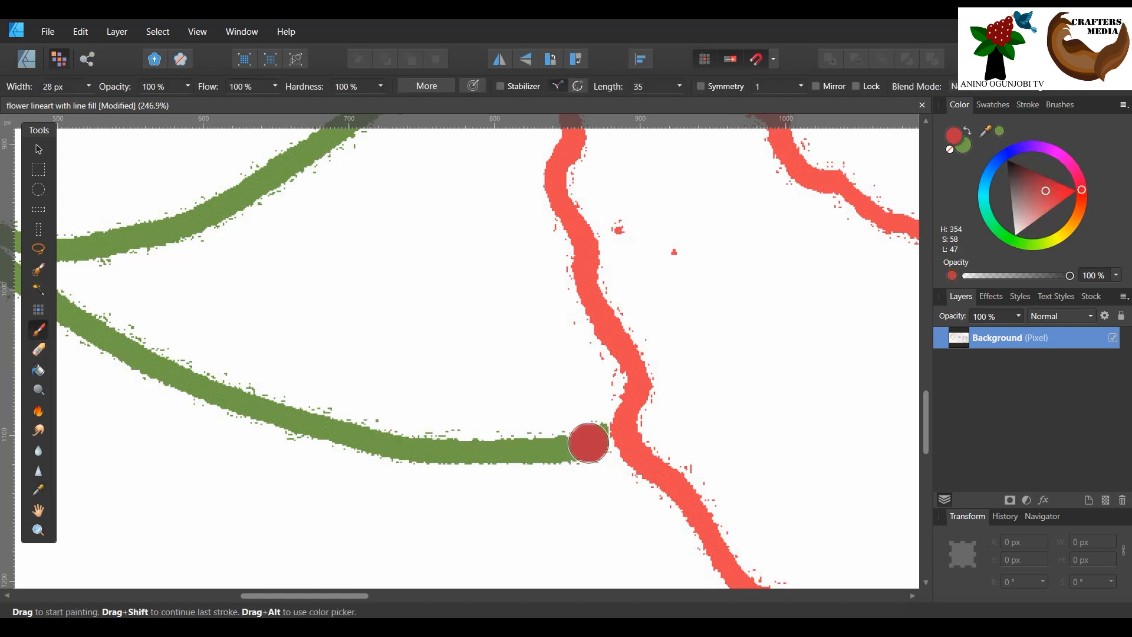
key("ctrl+z")
left_click(967, 131)
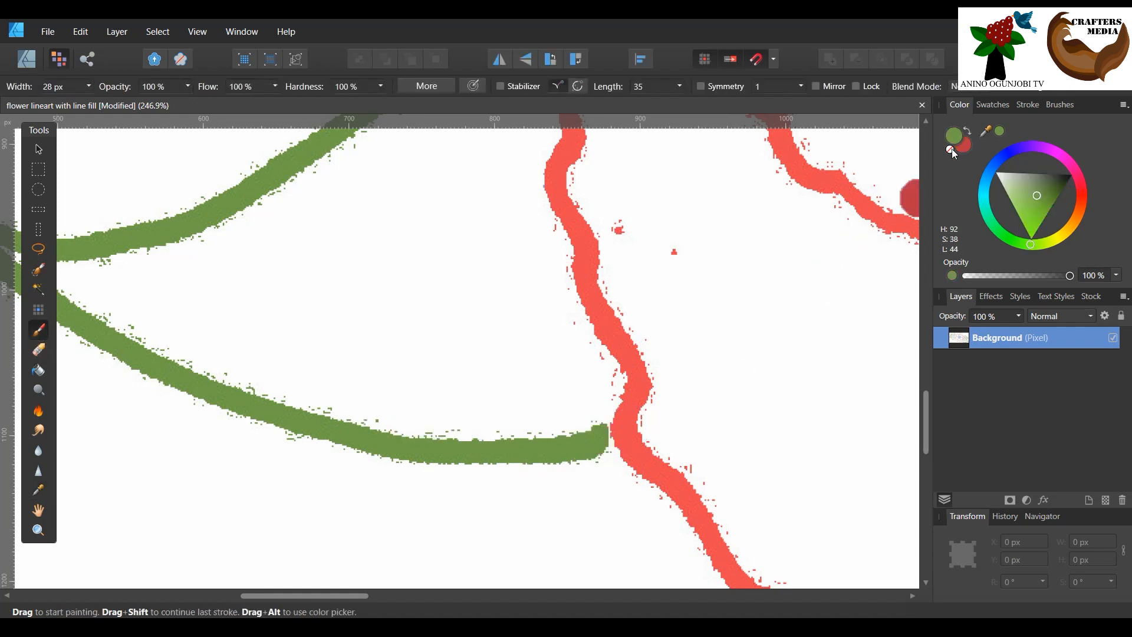
- Clear the red secondary colour to none, reactivate the green, and set the Paint Brush width to 22 px
left_click(960, 149)
left_click(948, 151)
left_click(951, 140)
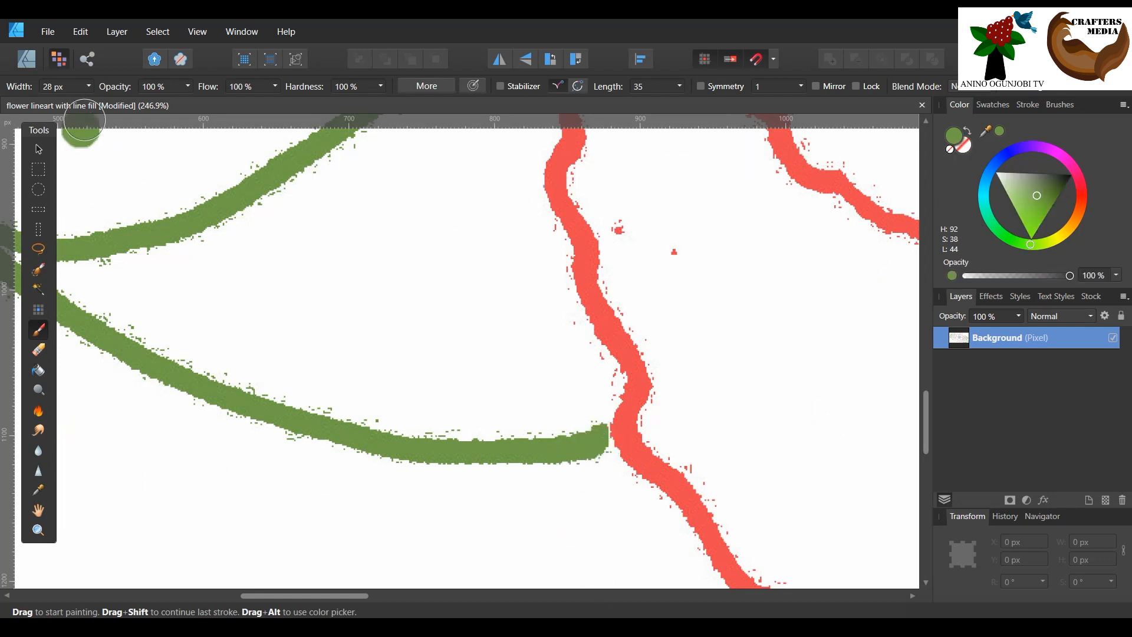
left_click(89, 87)
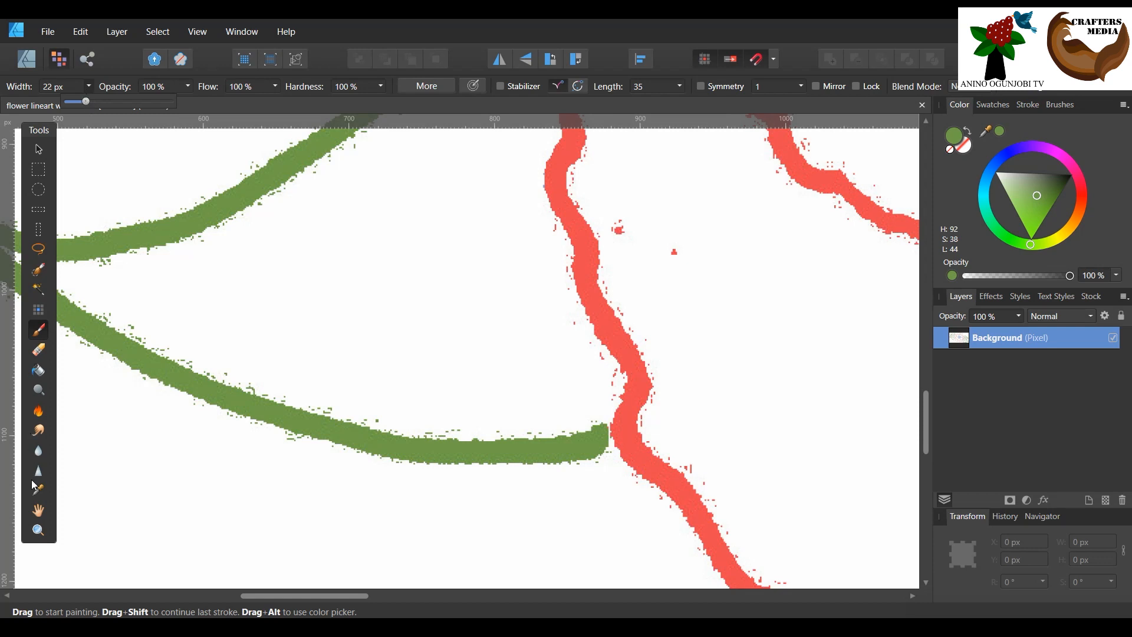
- Paint a short green stroke at the lower leaf outline's end to close its gap with the red petal
left_click(36, 534)
left_click_drag(541, 458, 844, 509)
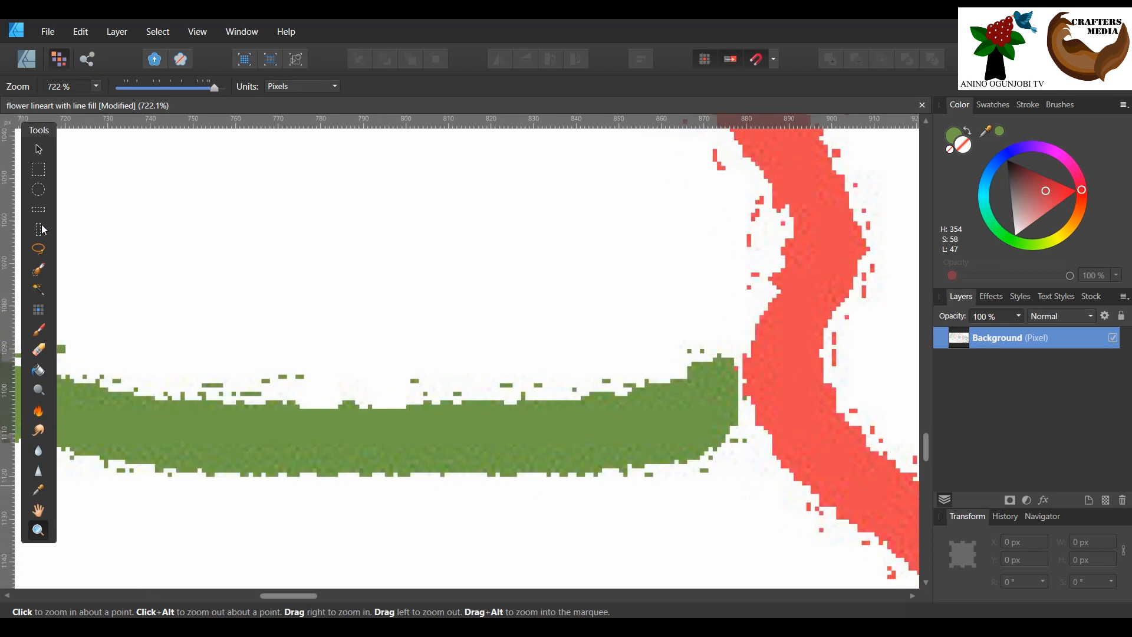
left_click(39, 329)
left_click_drag(711, 393, 716, 427)
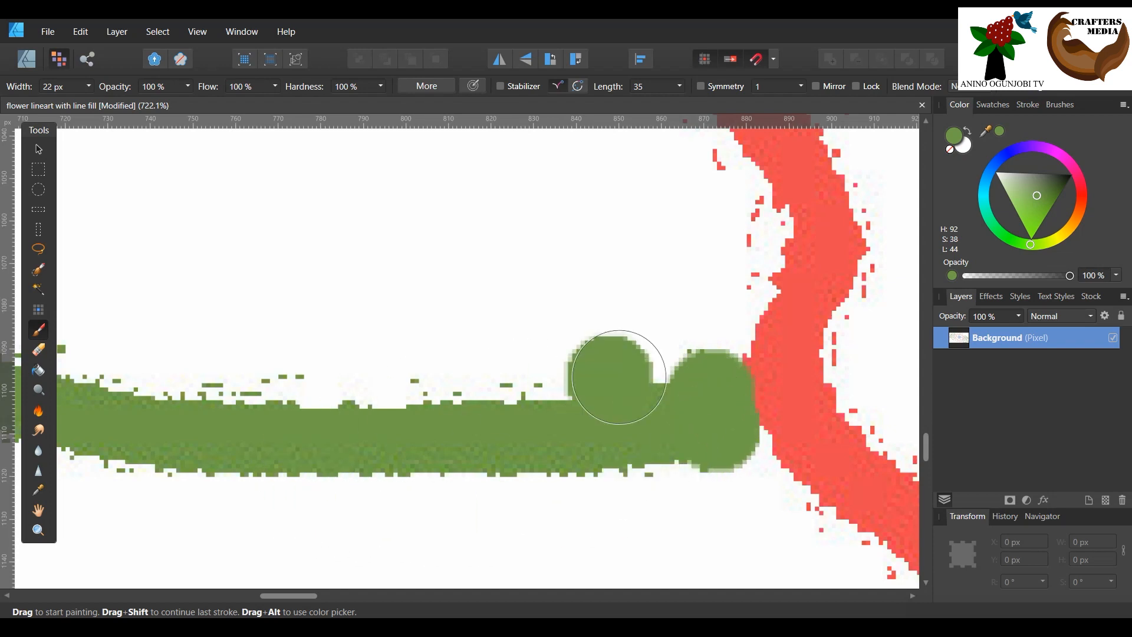
- Undo the oversized erasure above the leaf outline and trim the excess green at its joined end with a 5 px Eraser
left_click(39, 350)
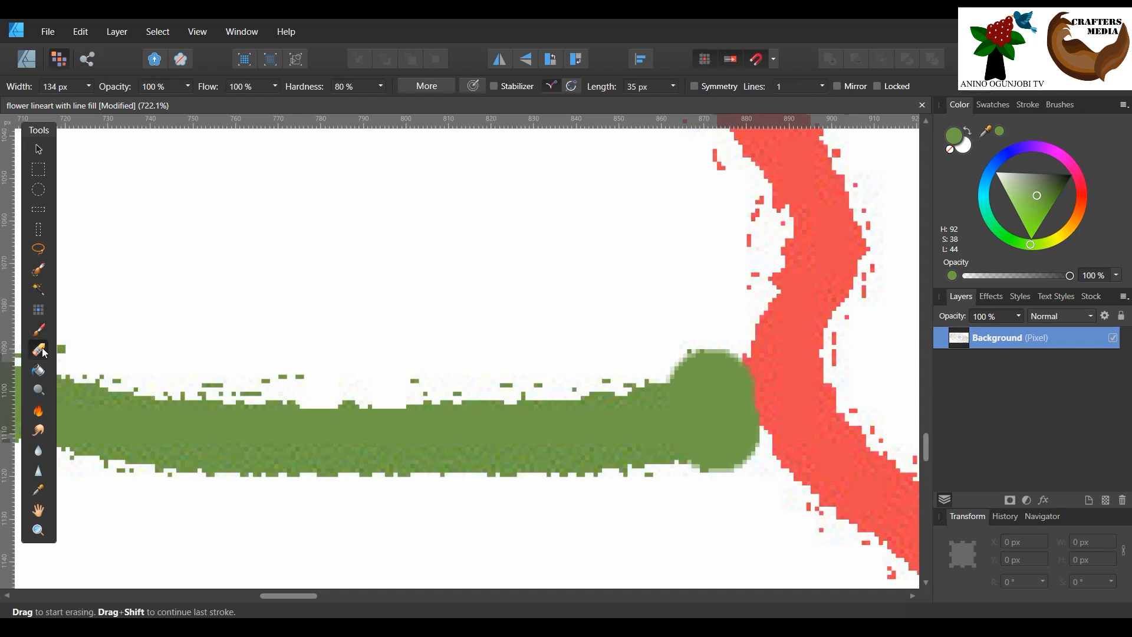
left_click(68, 91)
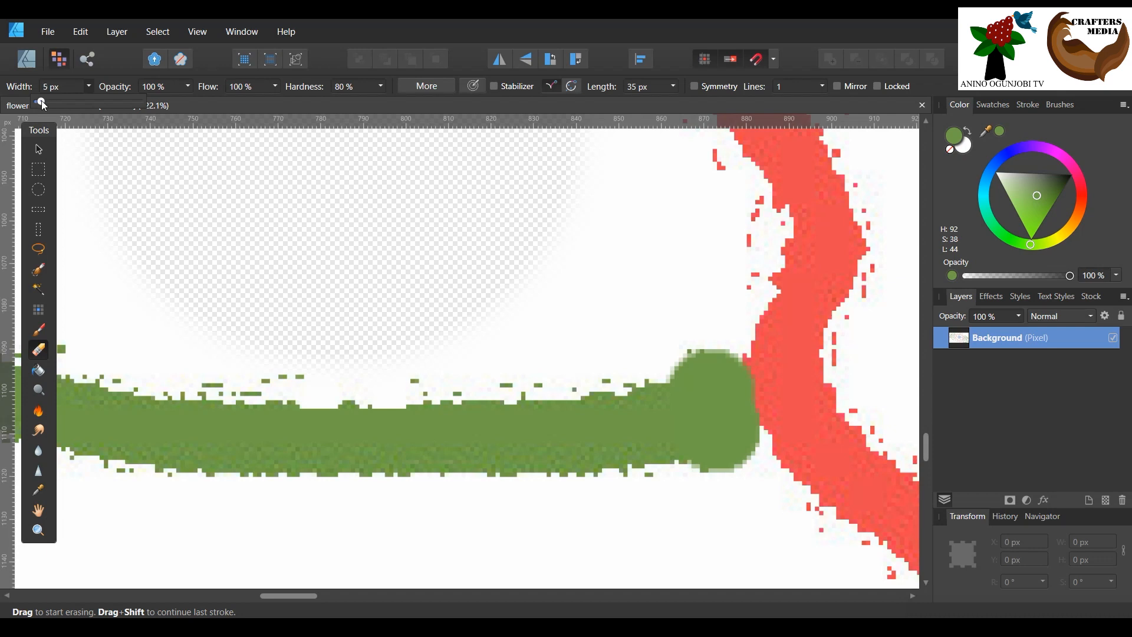
left_click(77, 38)
left_click(76, 48)
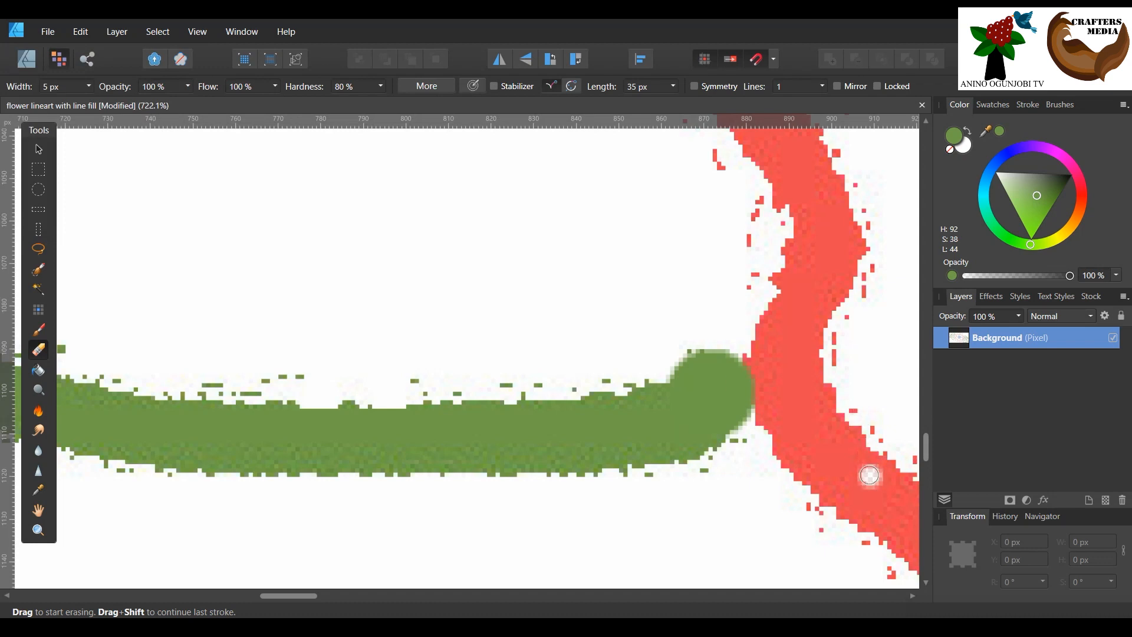
left_click(746, 353)
left_click_drag(726, 354, 664, 369)
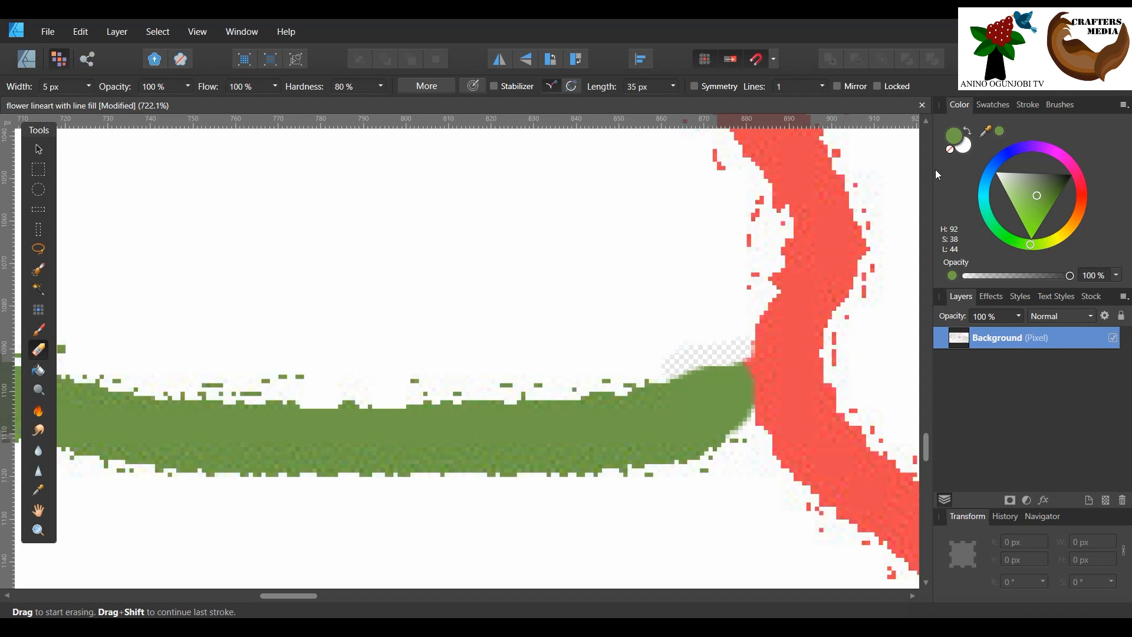
- Replace the green active colour with white and sample the drawing's white background with the Color Picker
left_click(963, 146)
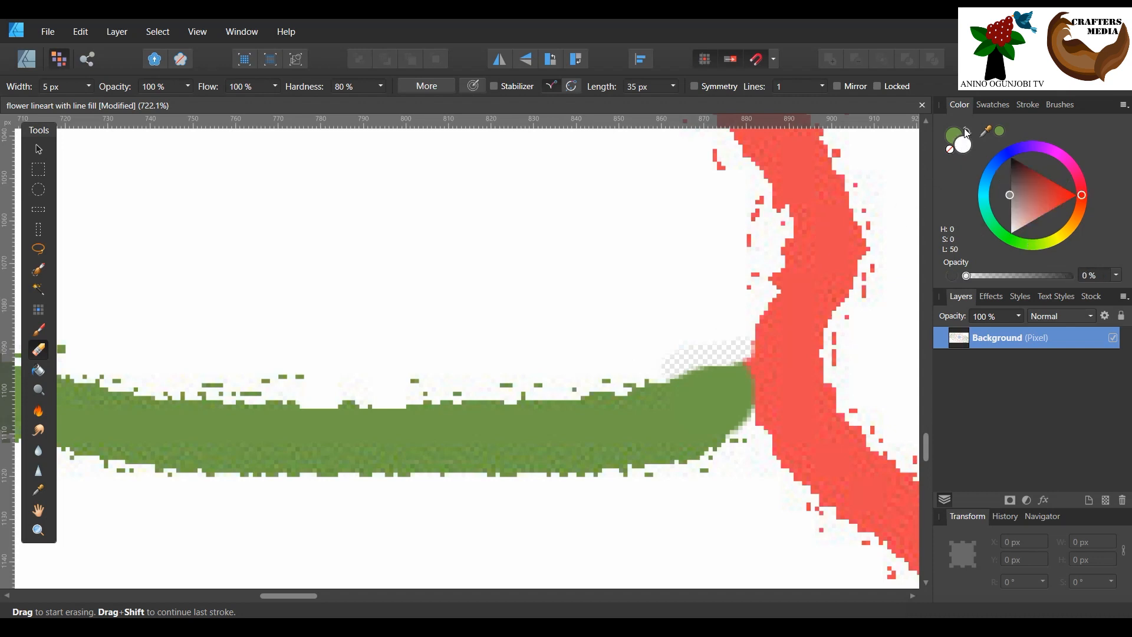
left_click(968, 132)
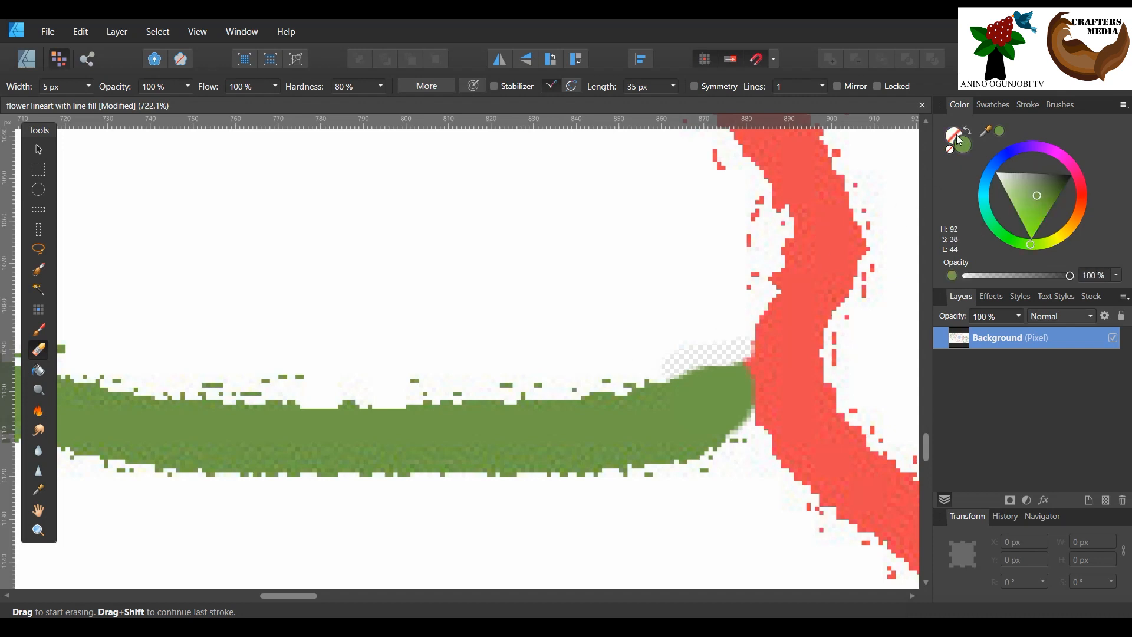
left_click(950, 150)
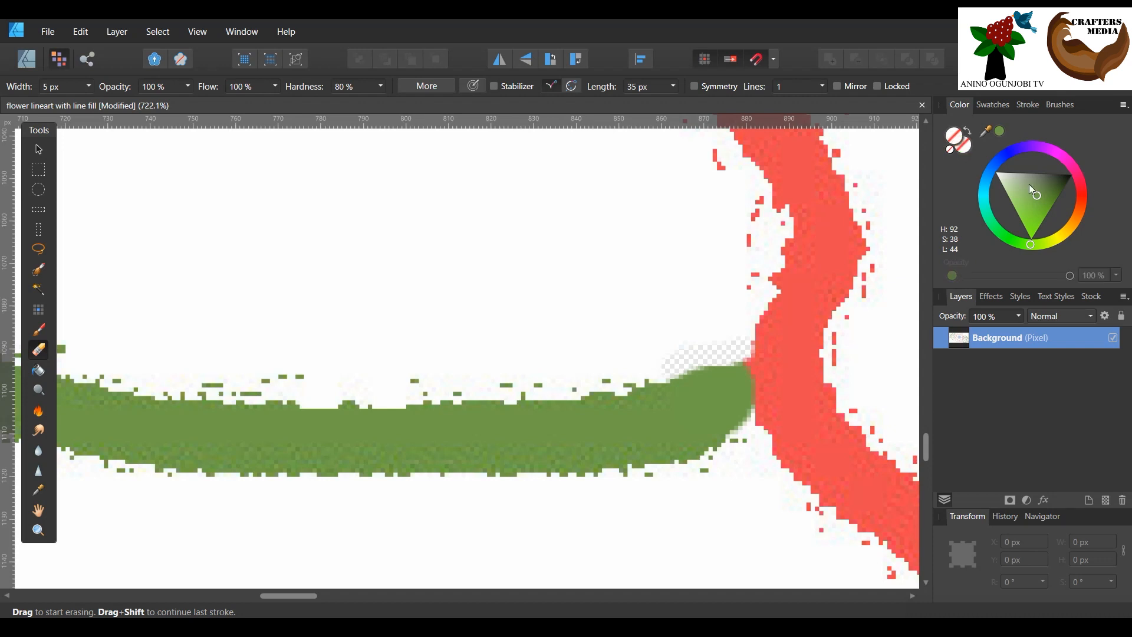
left_click_drag(1037, 194, 995, 171)
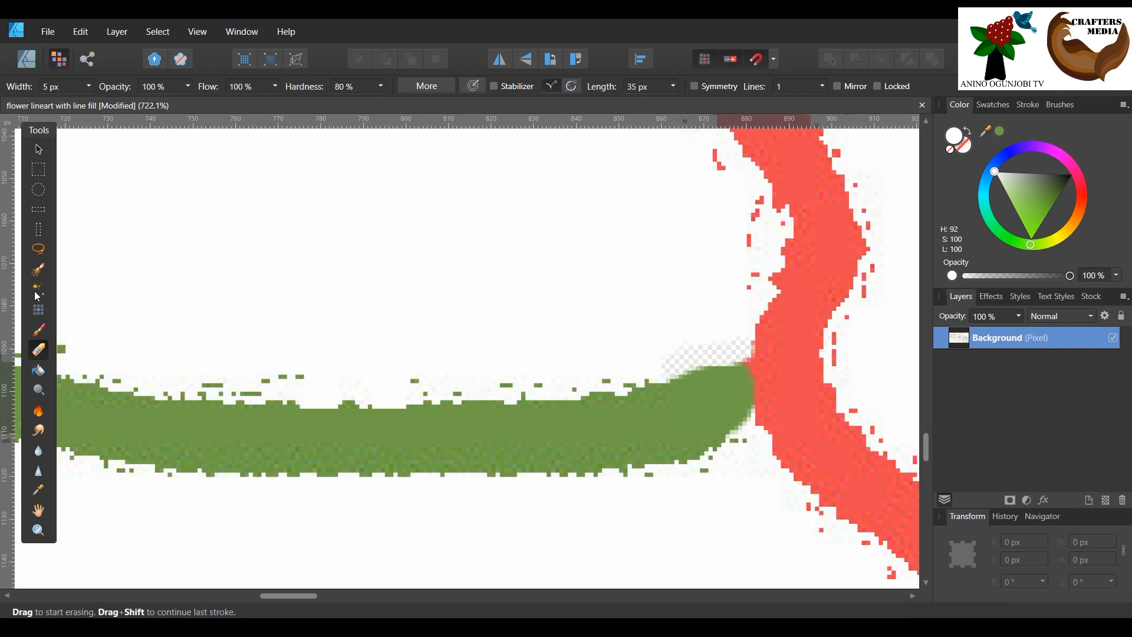
left_click(42, 489)
left_click(306, 277)
- Paint white over the transparent erased patch above the joined leaf outline end
left_click(45, 332)
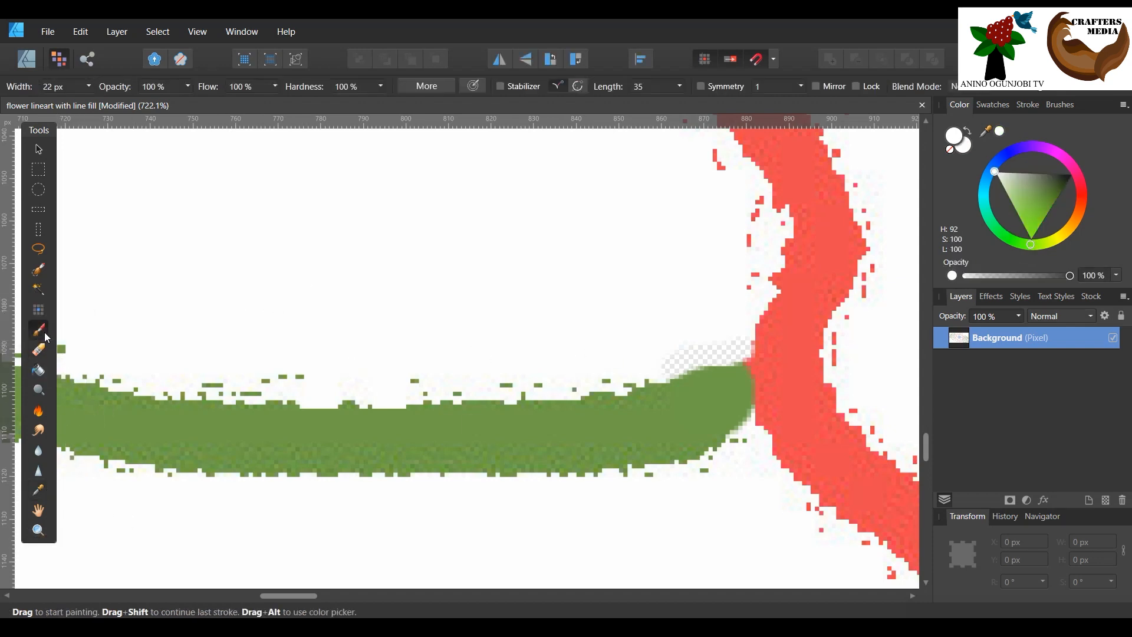
left_click(711, 325)
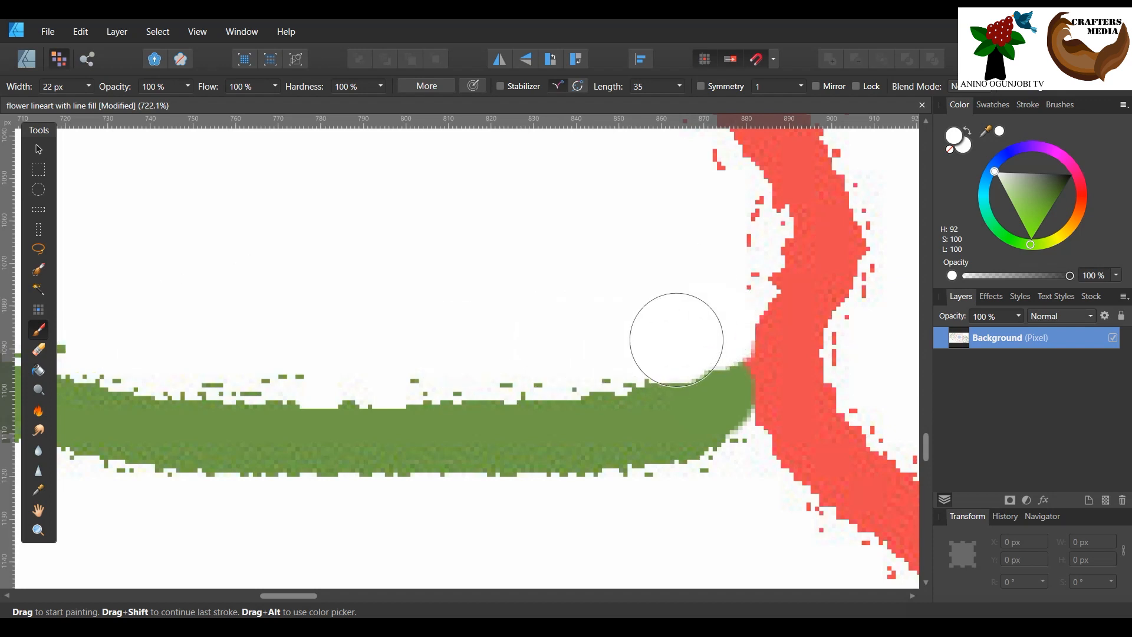
left_click_drag(661, 328, 645, 340)
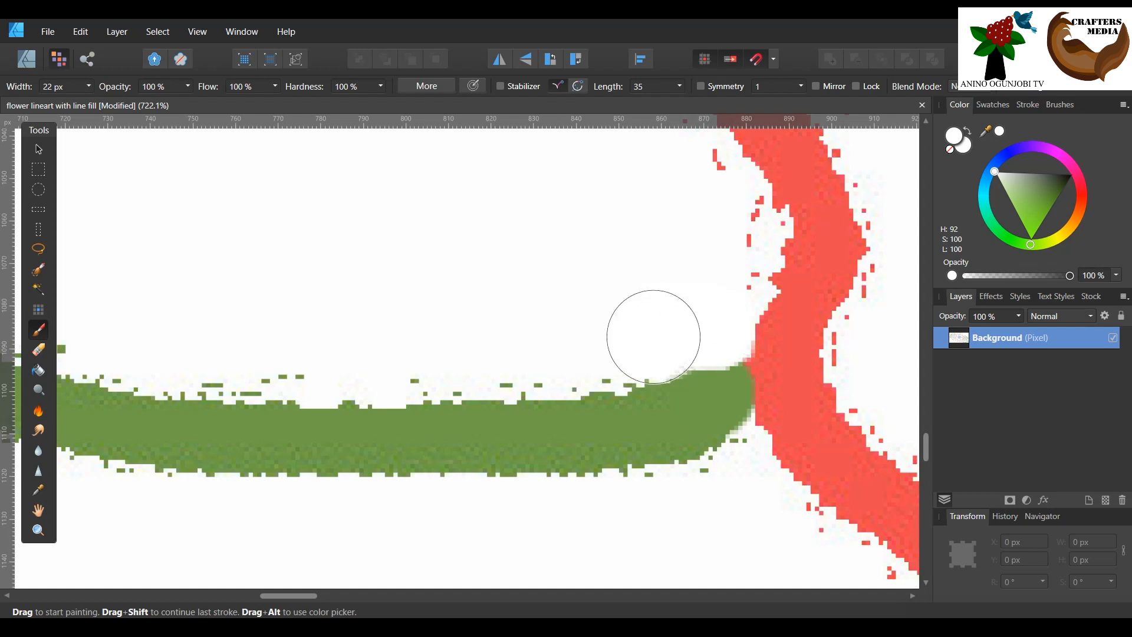
left_click_drag(650, 334, 688, 311)
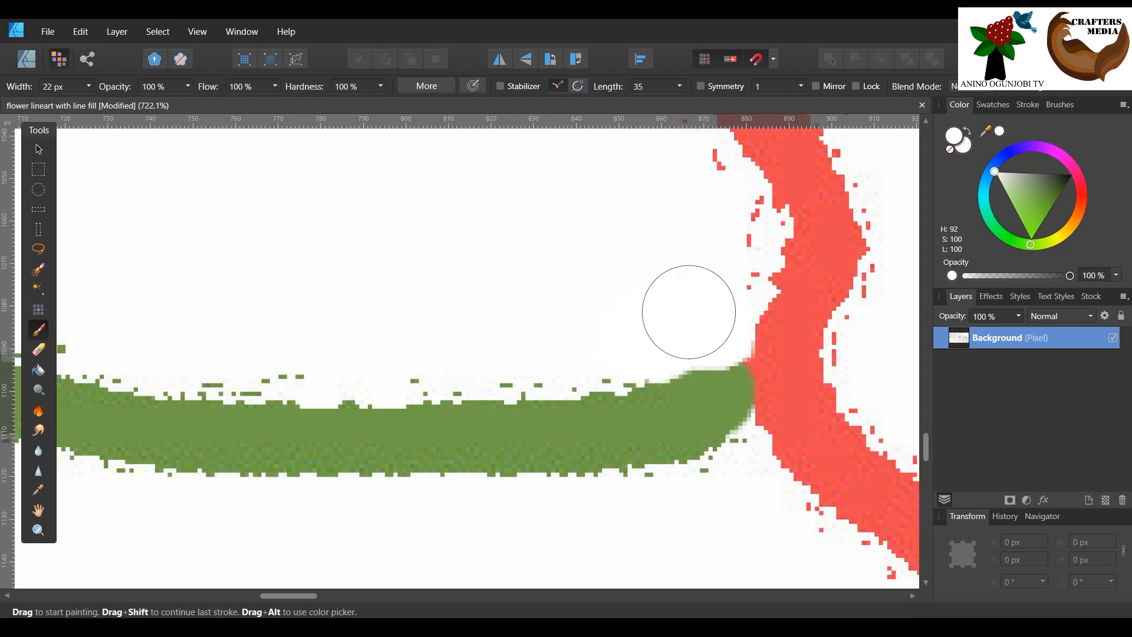
- Inspect the leaf outlines for remaining gaps where they meet the red petals, and review the whole drawing
left_click(44, 531)
left_click_drag(161, 86, 144, 105)
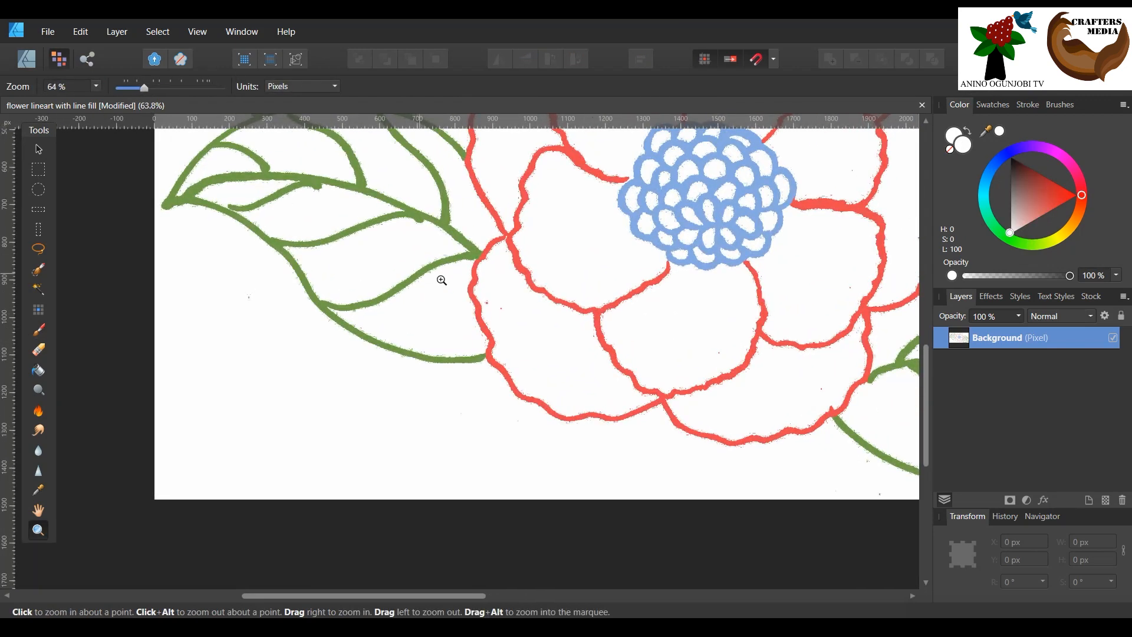
scroll(472, 295, "up", 3)
scroll(474, 284, "up", 3)
left_click_drag(467, 226, 515, 322)
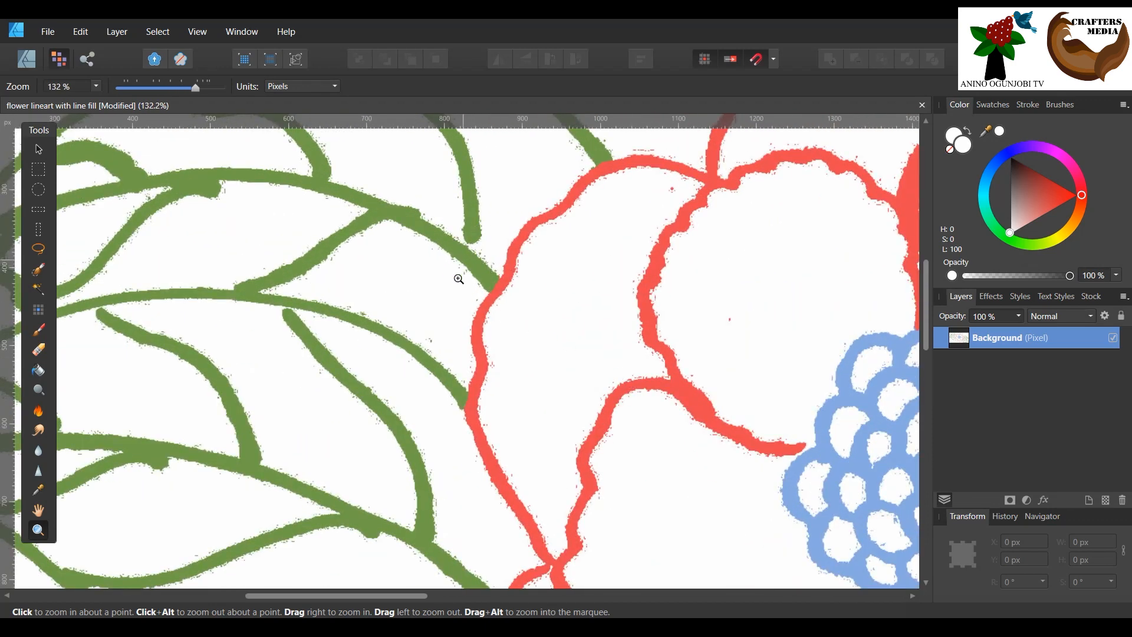
left_click_drag(455, 248, 481, 260)
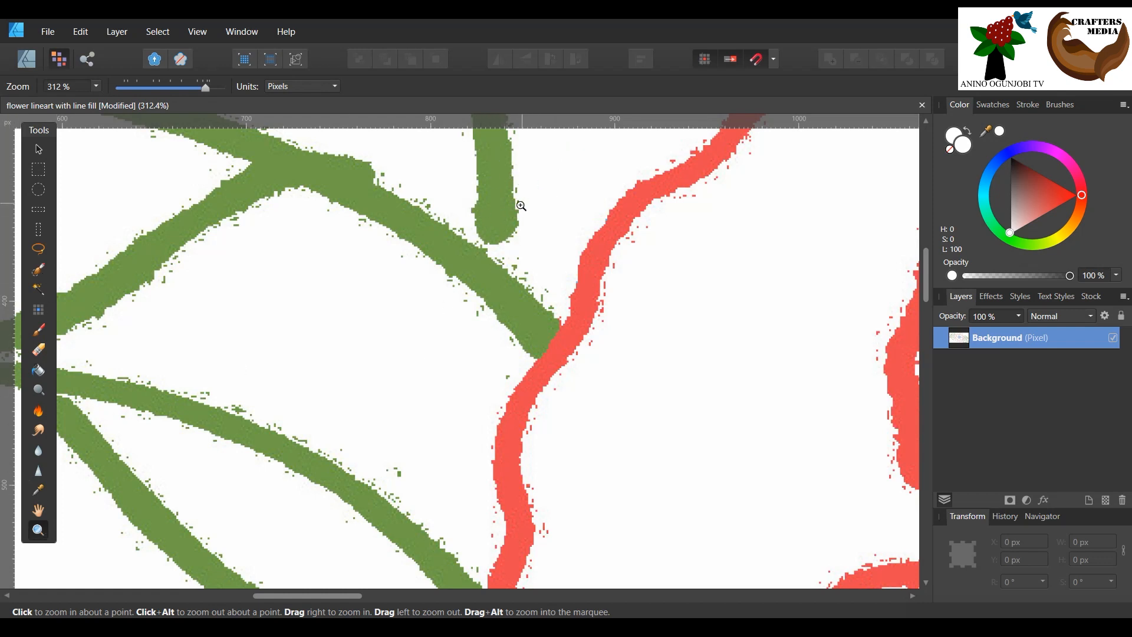
left_click_drag(473, 264, 292, 206)
left_click_drag(622, 446, 16, 83)
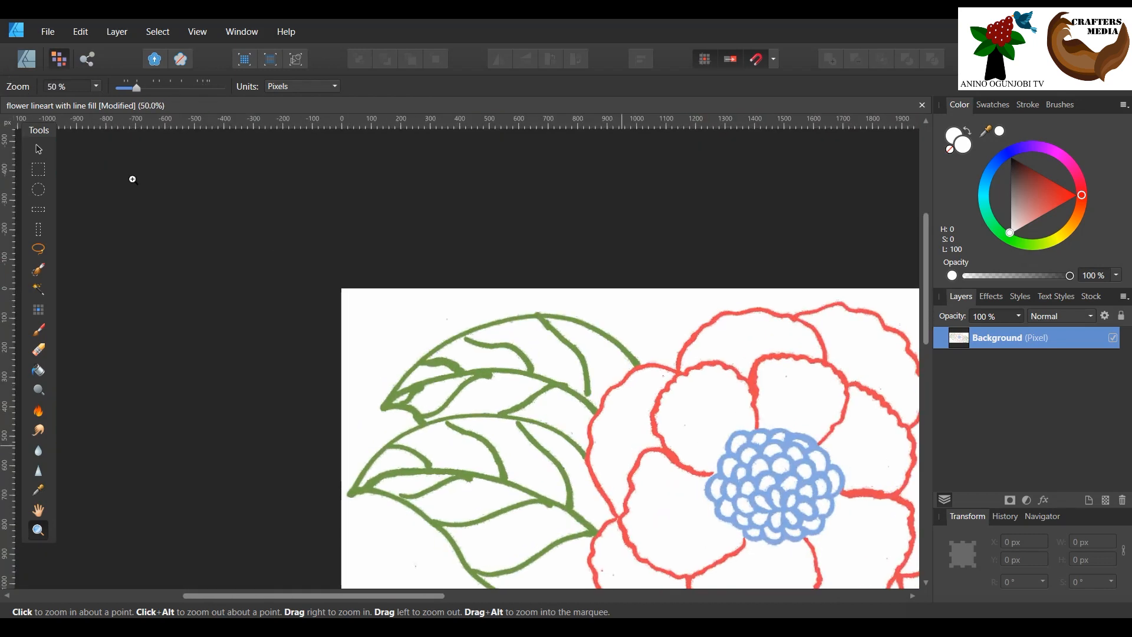
left_click_drag(300, 597, 385, 601)
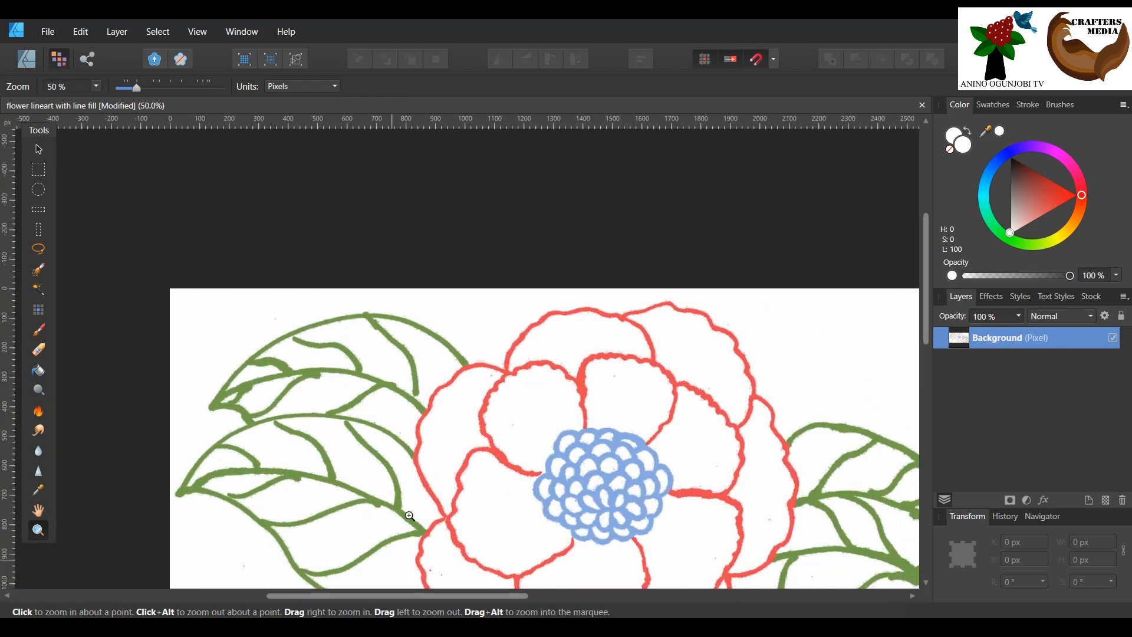
scroll(480, 327, "down", 4)
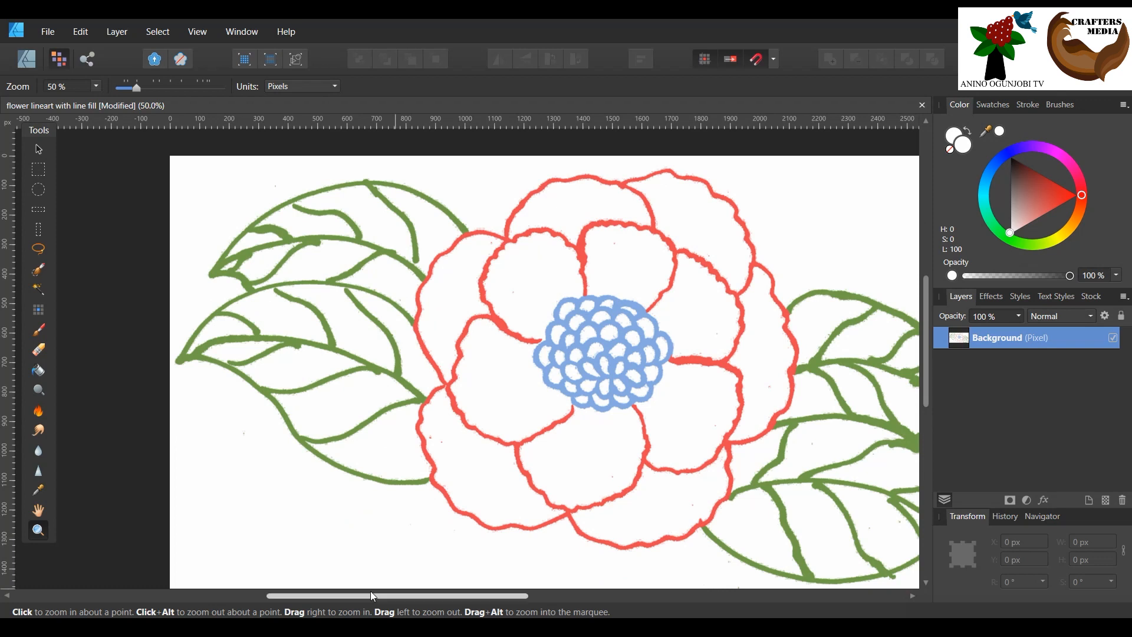
left_click_drag(371, 596, 421, 594)
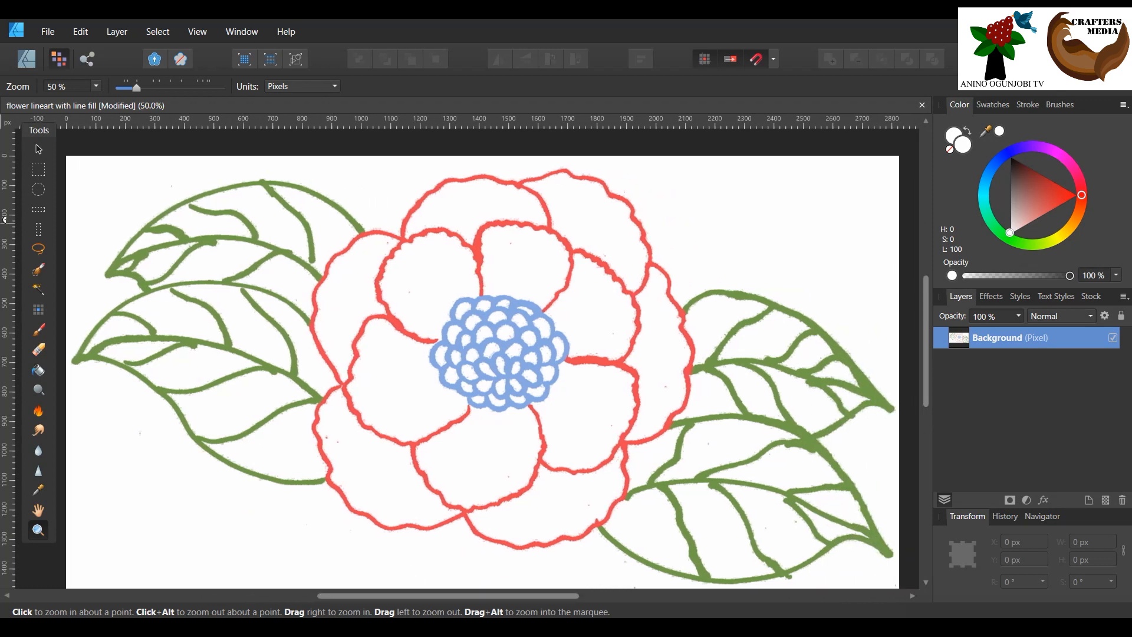
- Add an empty pixel layer above the Background layer
left_click(38, 289)
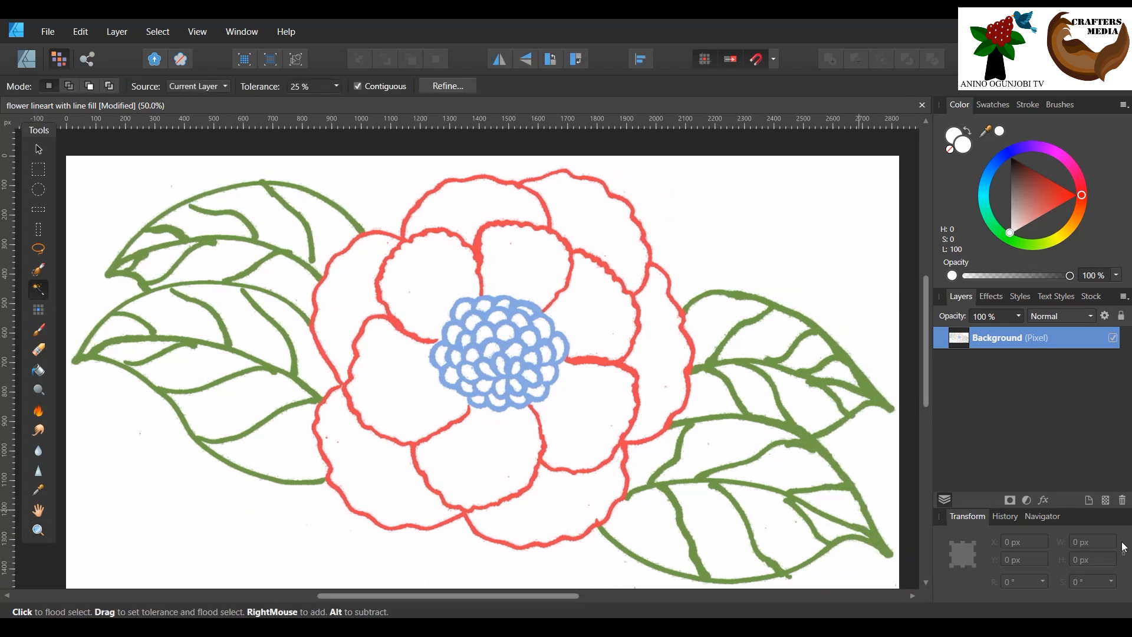
left_click(1107, 501)
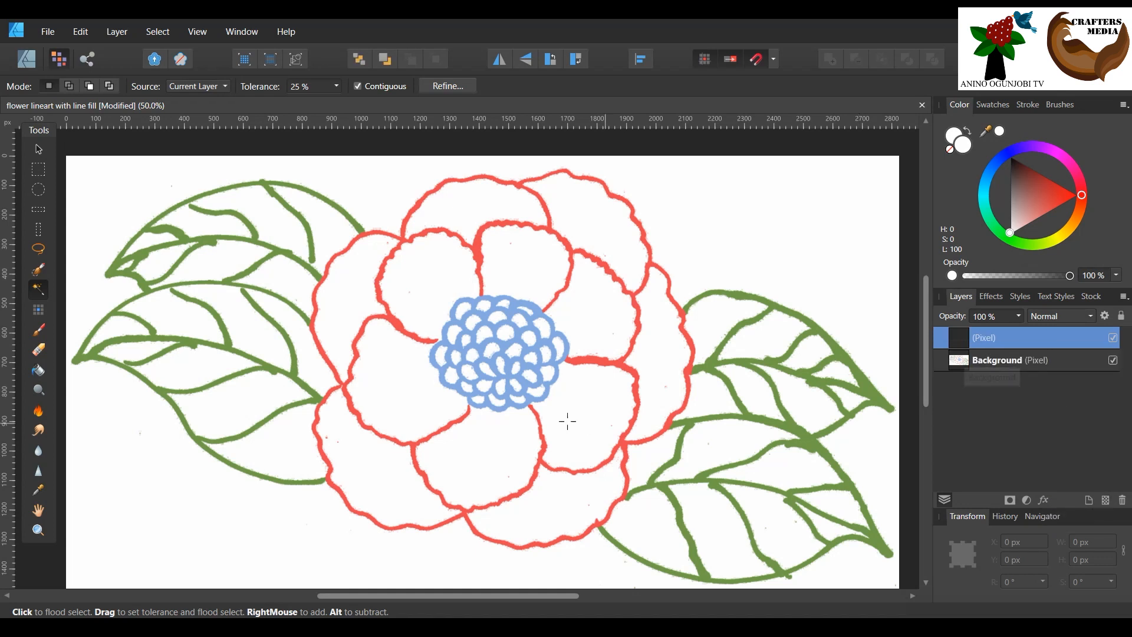
left_click(37, 530)
left_click_drag(126, 240, 293, 311)
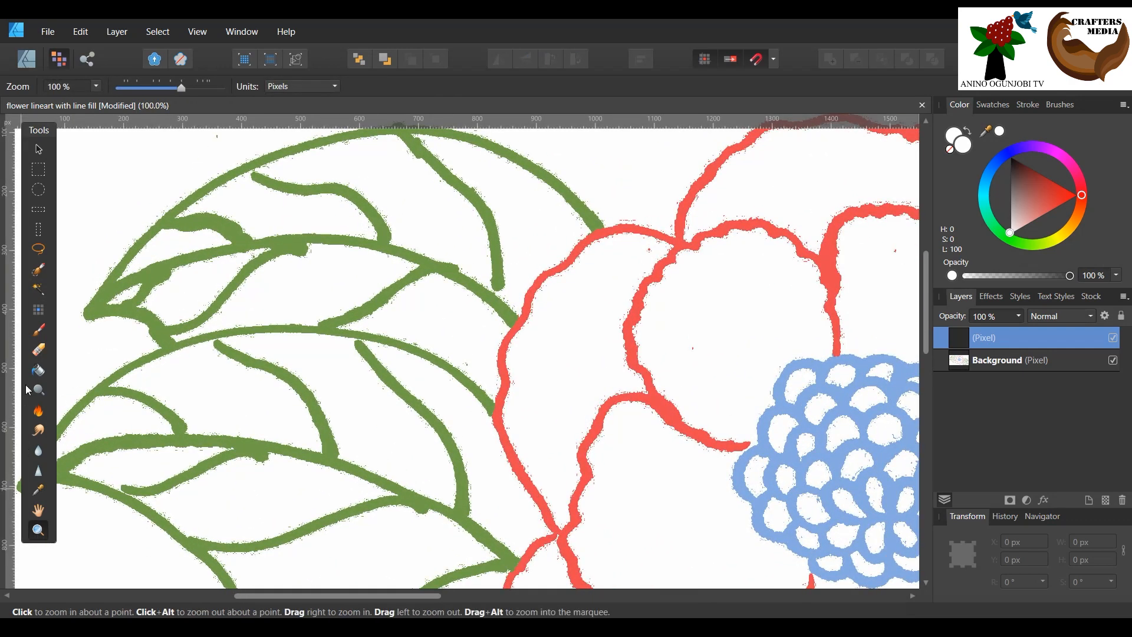
- Duplicate the Background layer and hide the lower copy
left_click(42, 292)
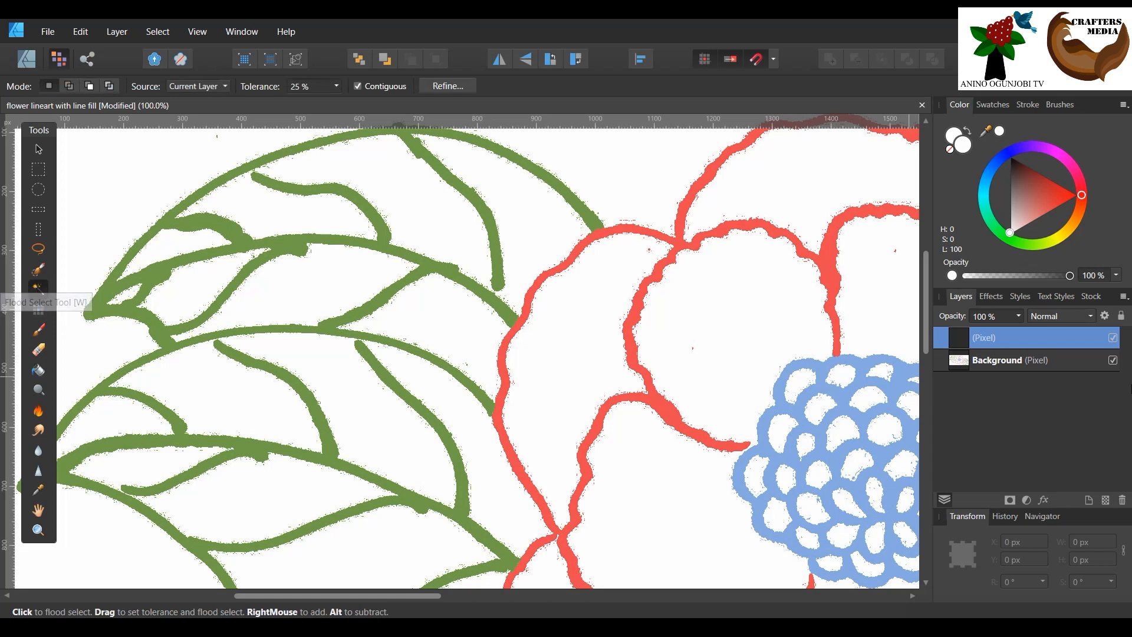
left_click(1042, 359)
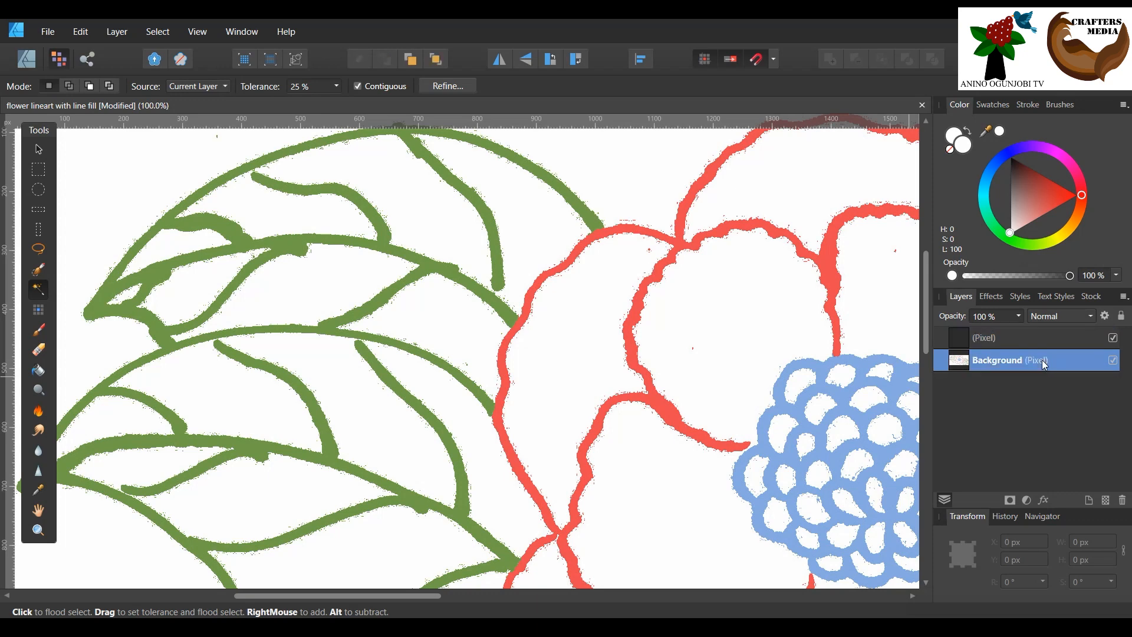
right_click(1042, 360)
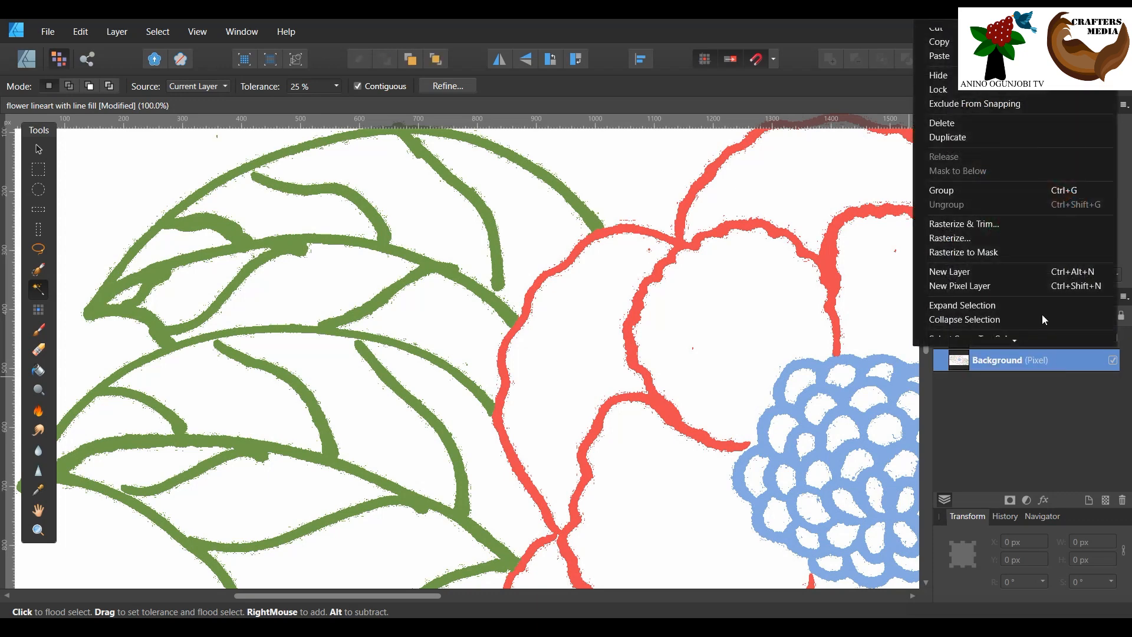
left_click(1006, 139)
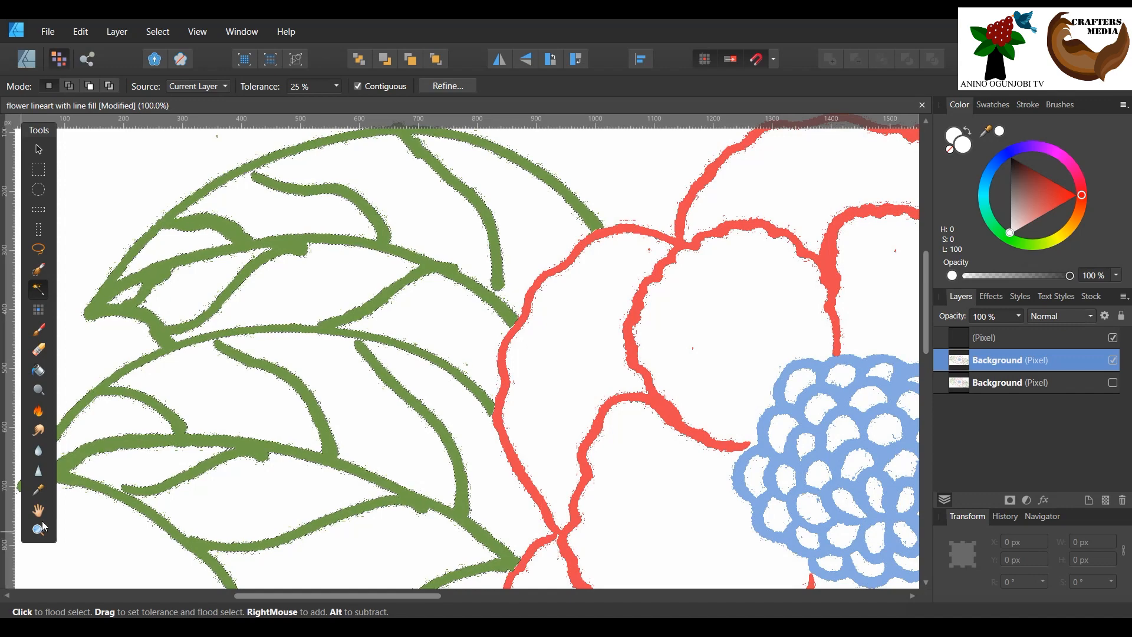
- Flood-select the connected red petal outlines on the visible Background copy and check how far the selection extends
key("z")
left_click(804, 437)
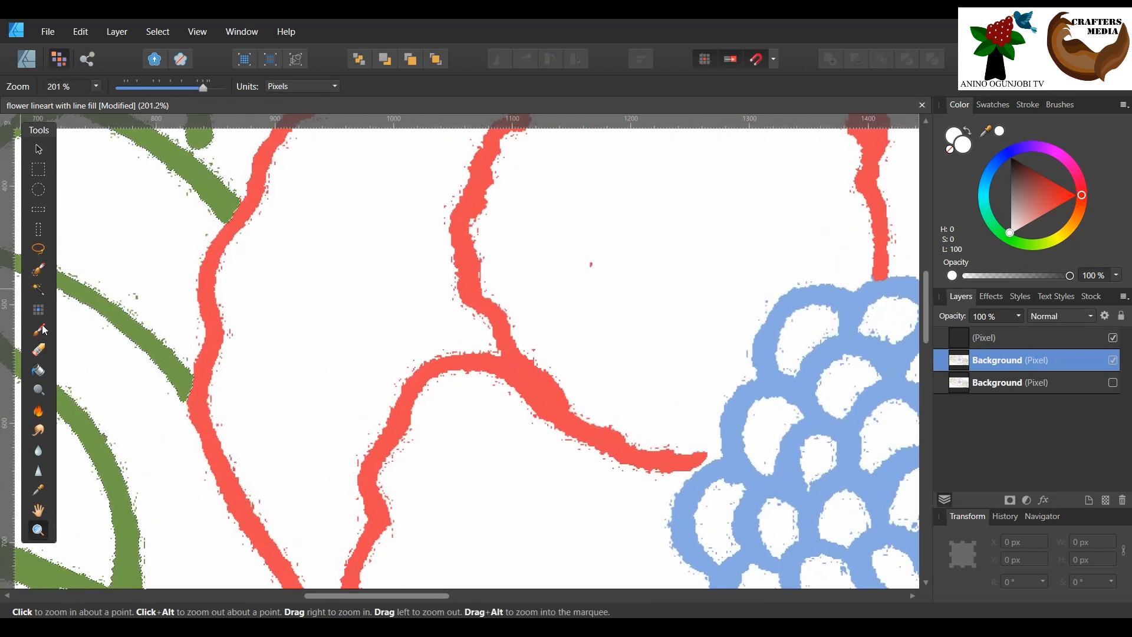
key("w")
left_click(521, 378)
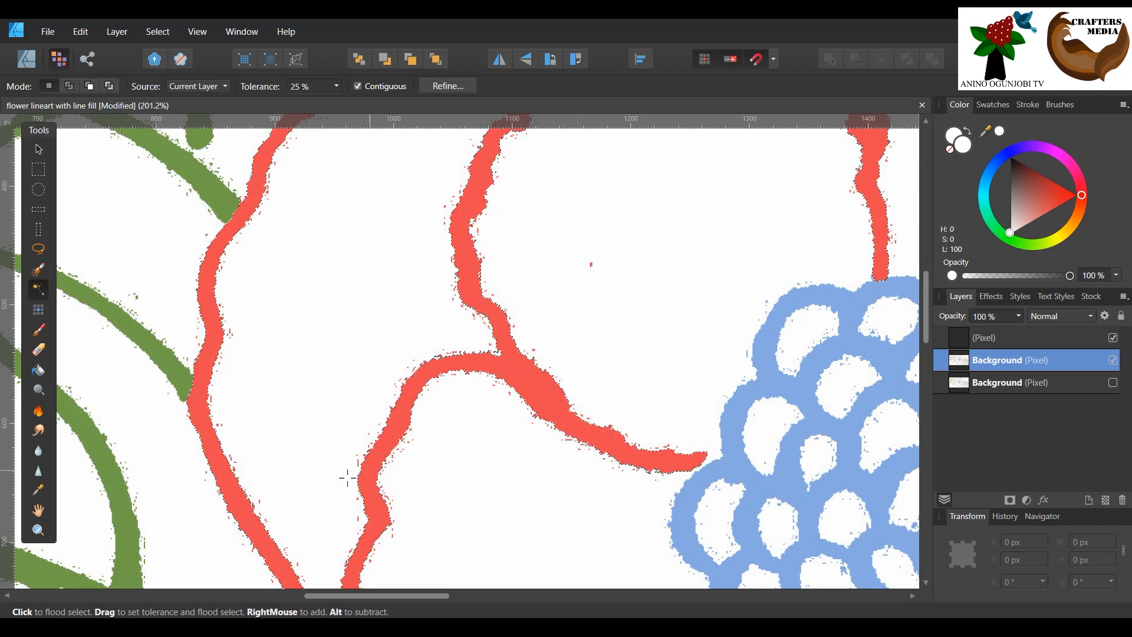
left_click(38, 530)
left_click_drag(401, 460, 27, 389)
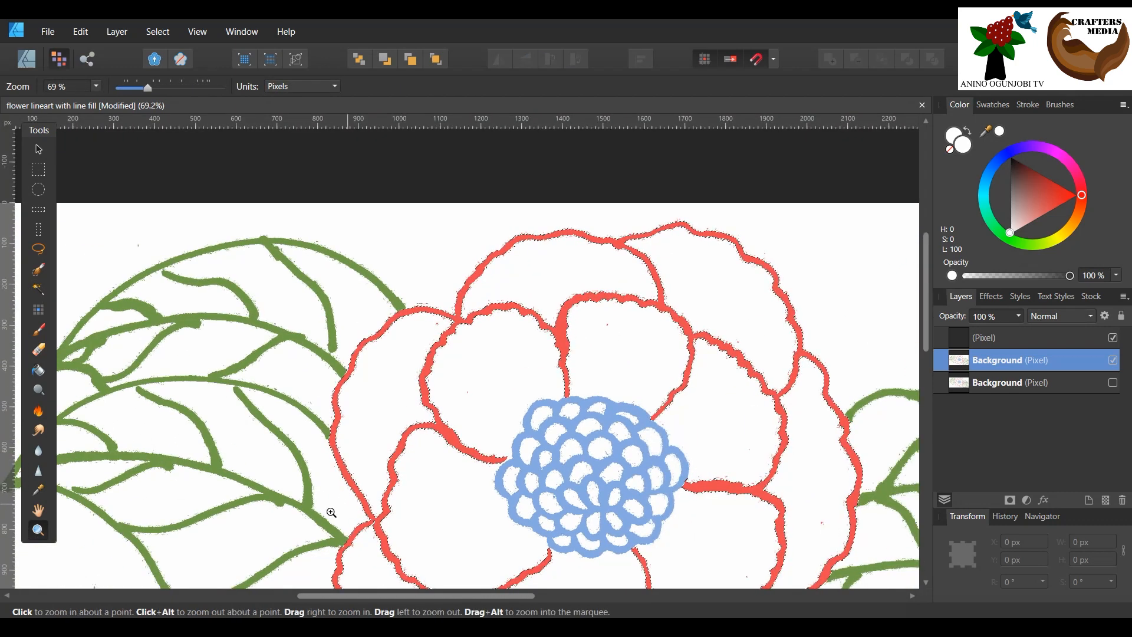
left_click(537, 449)
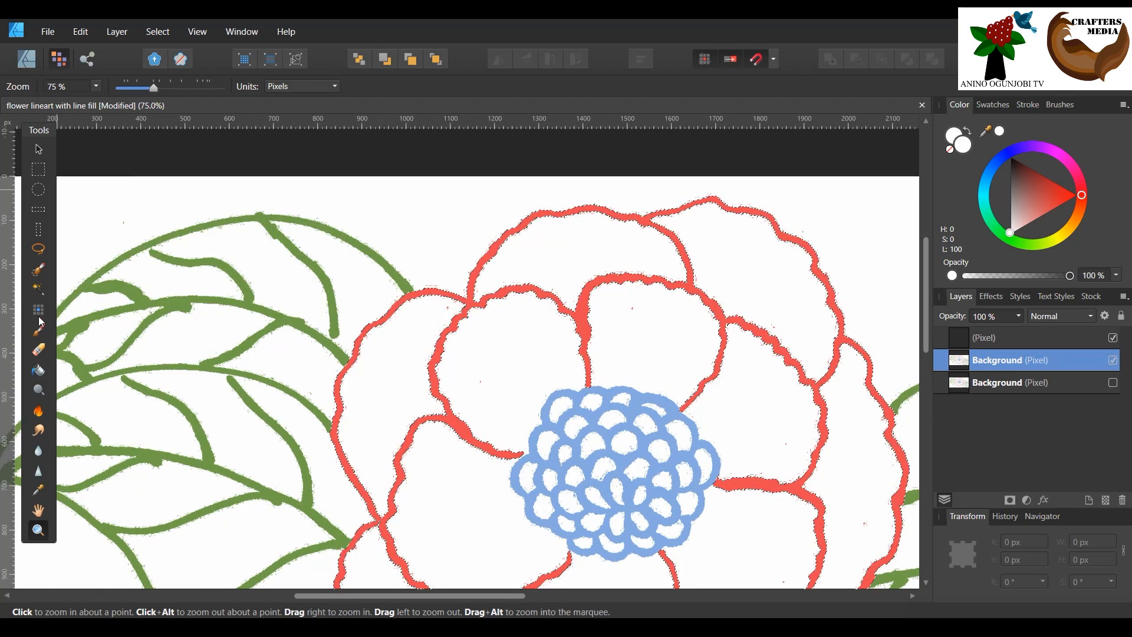
left_click(38, 289)
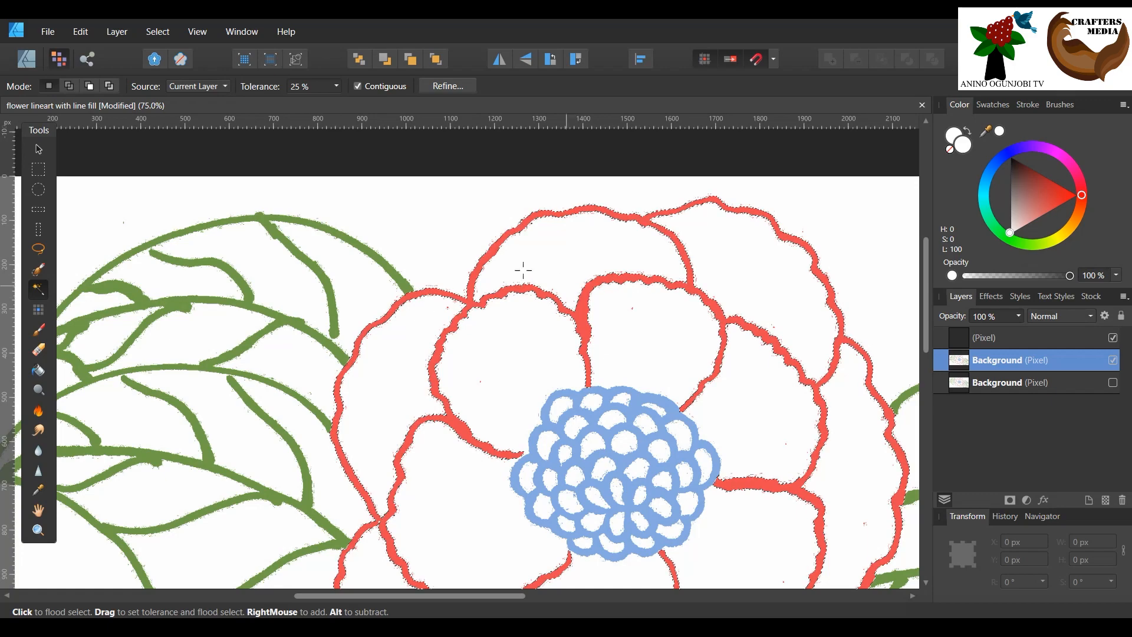
- Add the green leaf outlines on both sides and the blue flower centre to the existing petal outline selection
left_click(73, 88)
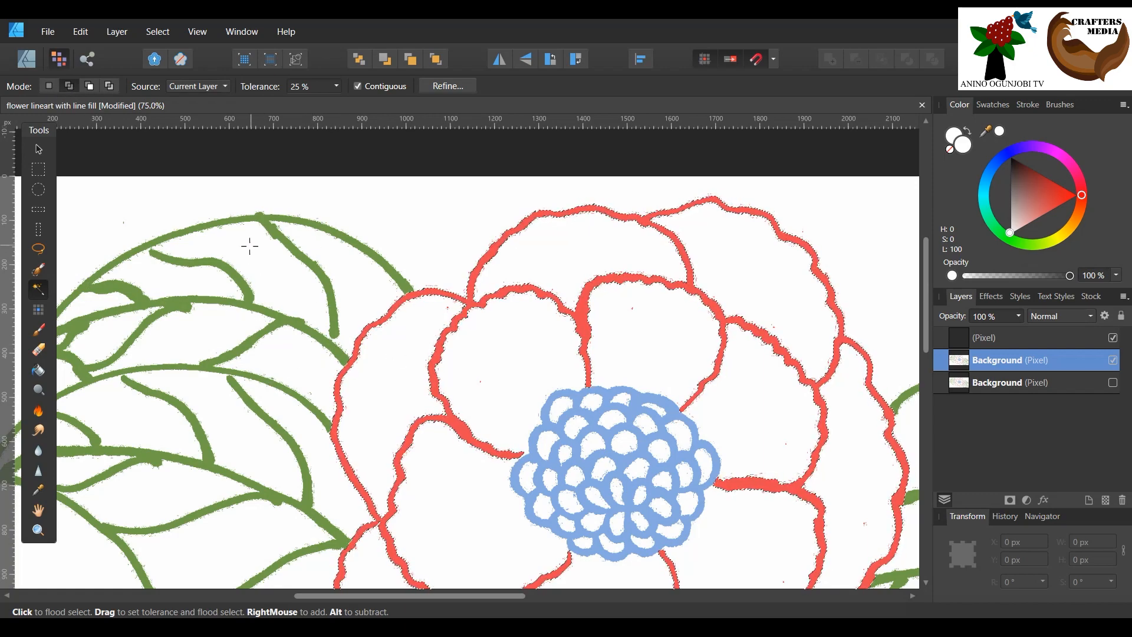
left_click(332, 318)
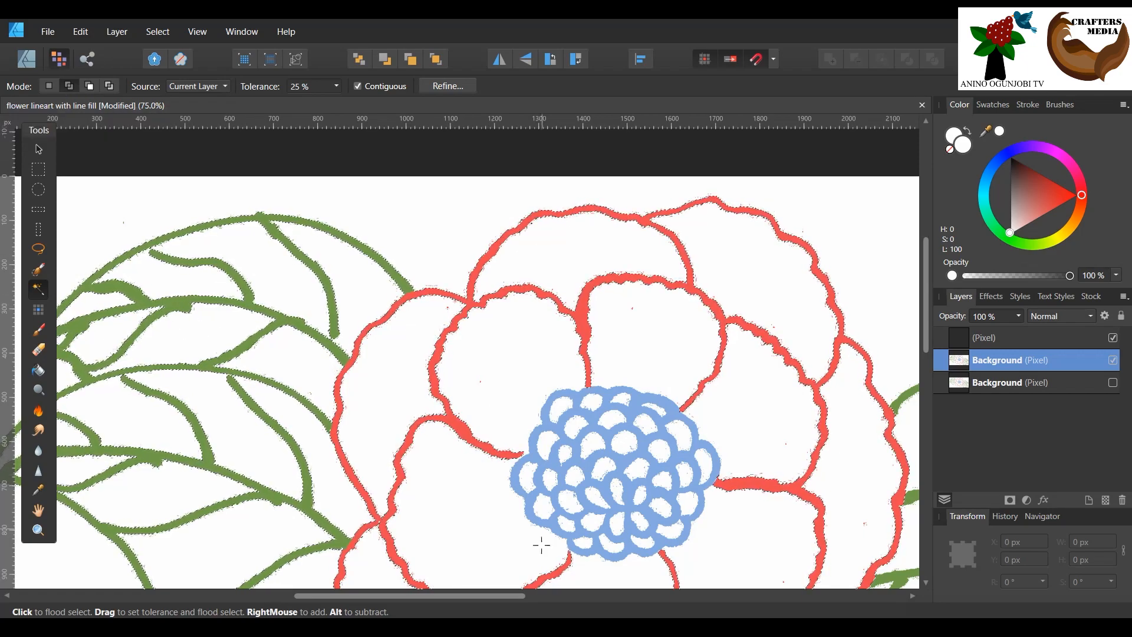
left_click_drag(426, 597, 548, 597)
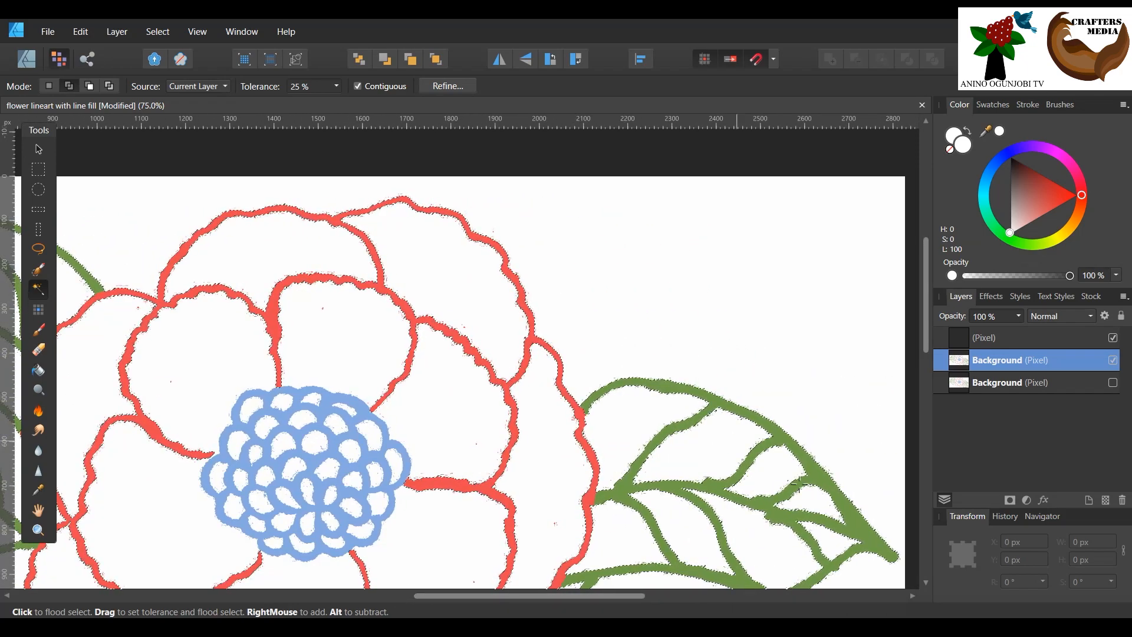
scroll(765, 359, "down", 5)
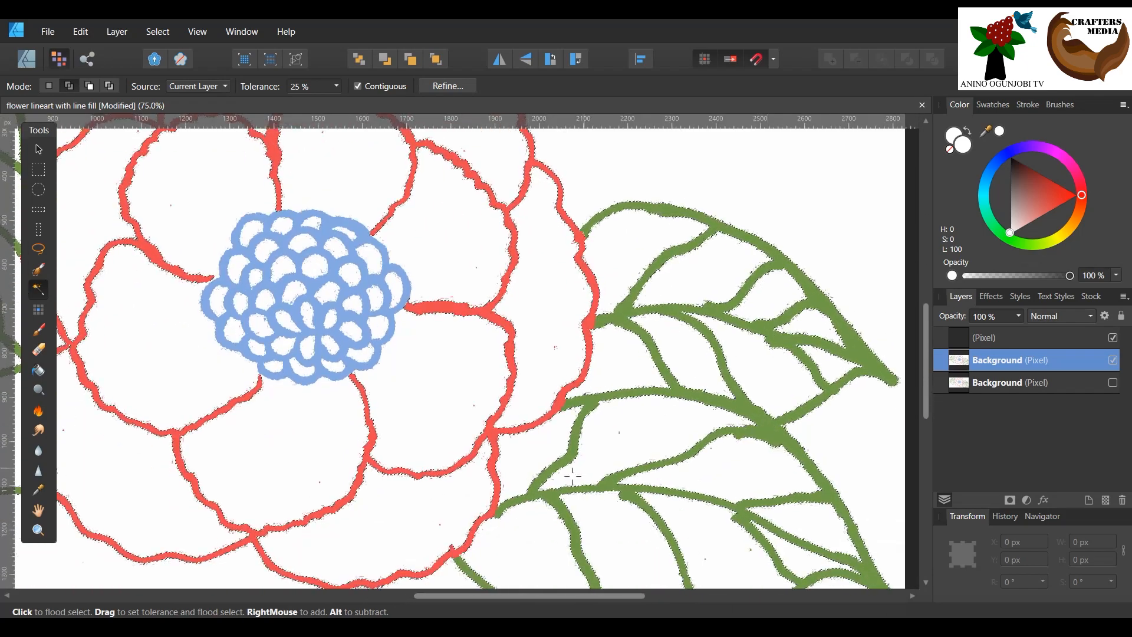
scroll(572, 475, "down", 1)
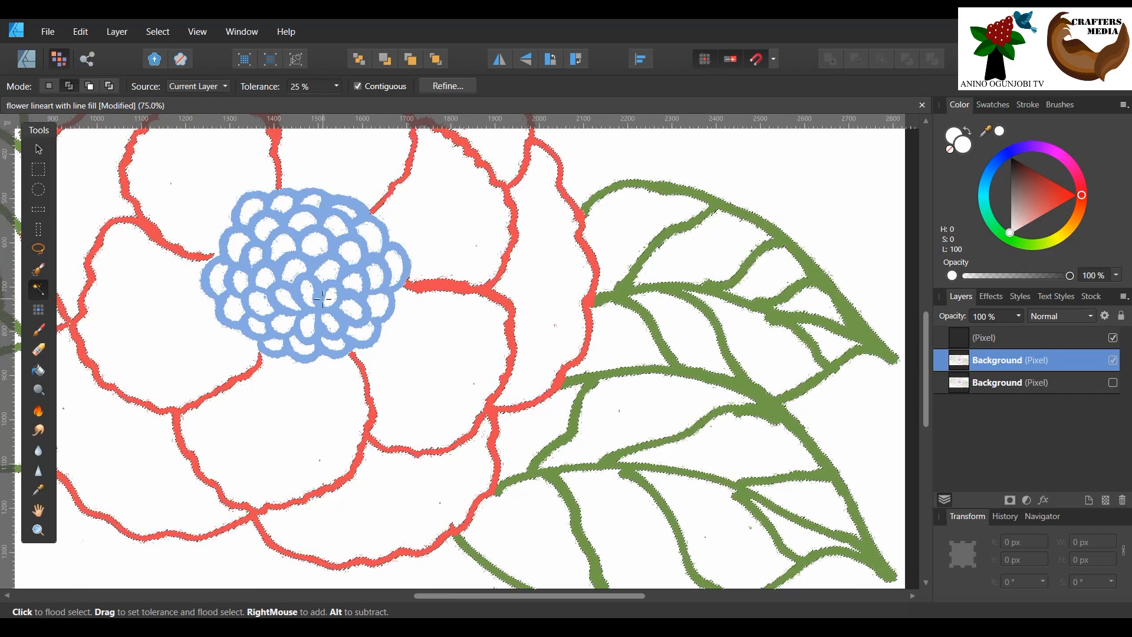
scroll(673, 431, "down", 4)
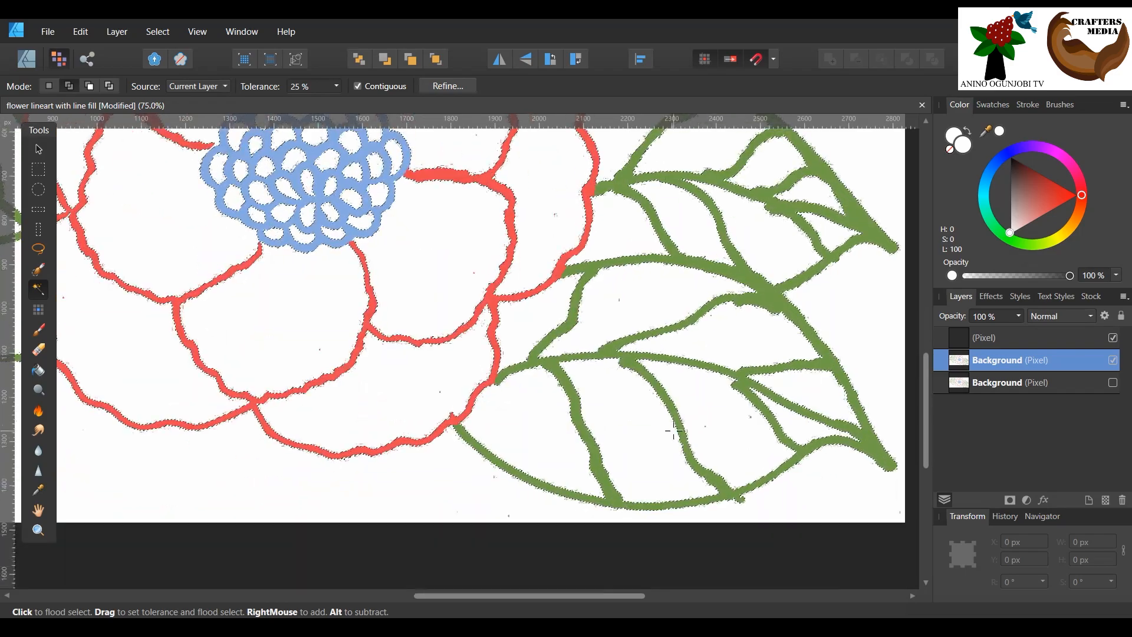
- Make the empty pixel layer active, and set the first colour to black and the second colour to none
left_click(1024, 336)
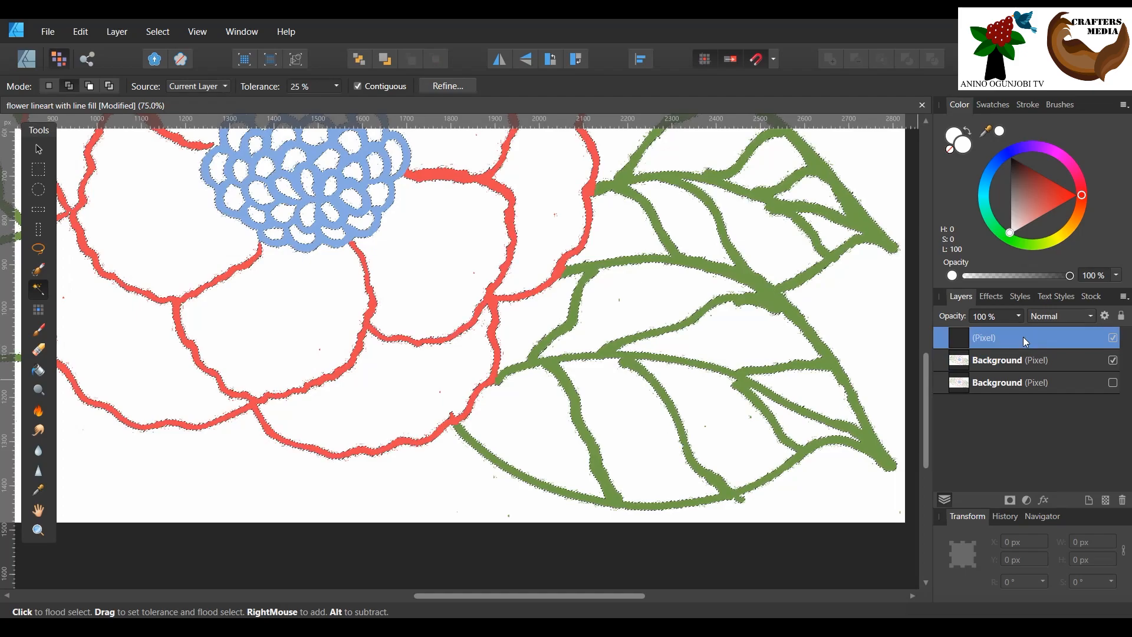
left_click_drag(1020, 180, 1013, 154)
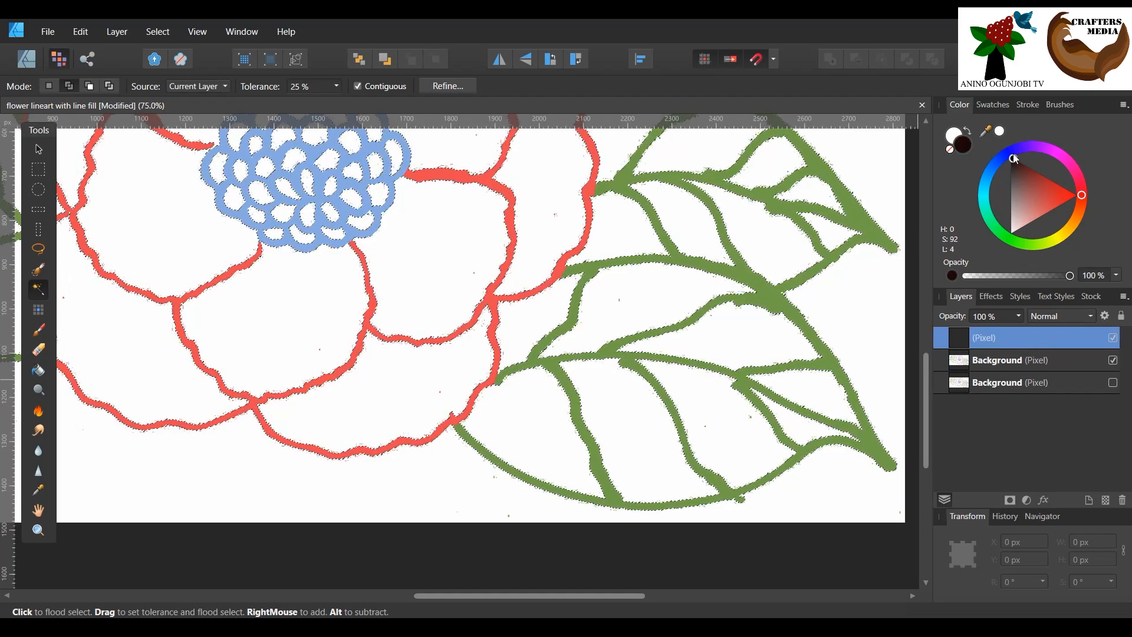
left_click(962, 137)
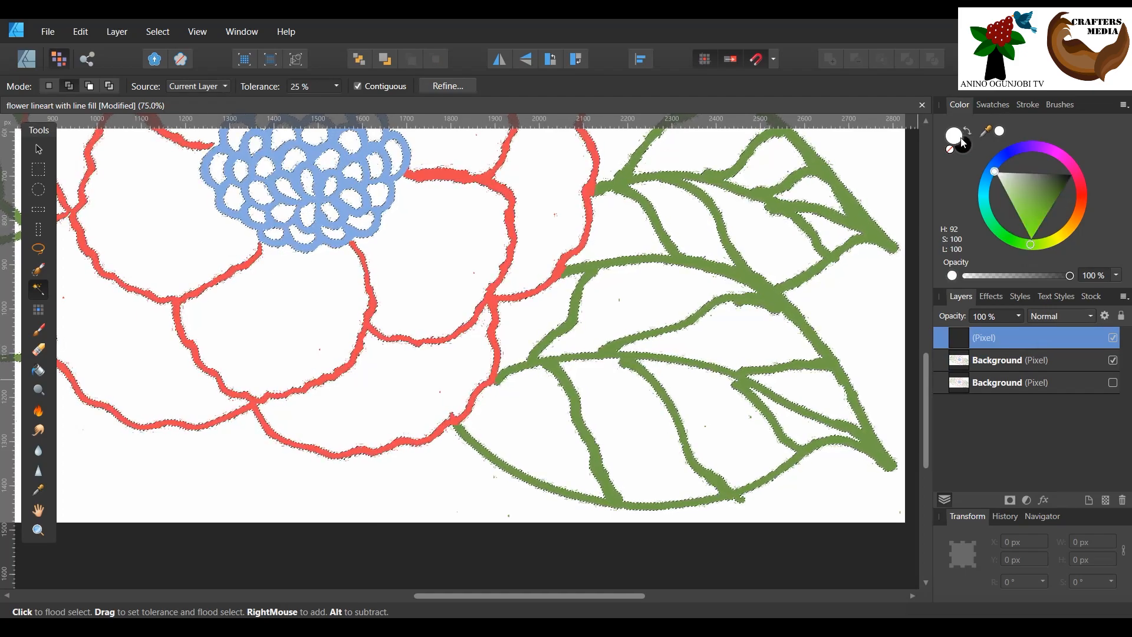
left_click(967, 132)
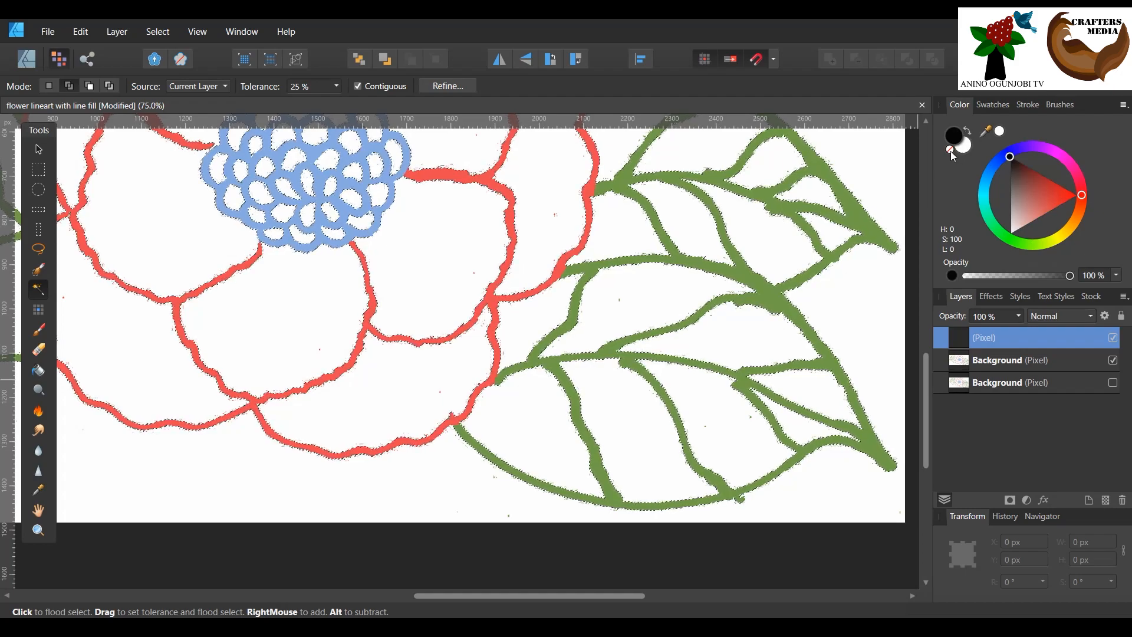
left_click(961, 147)
left_click(950, 149)
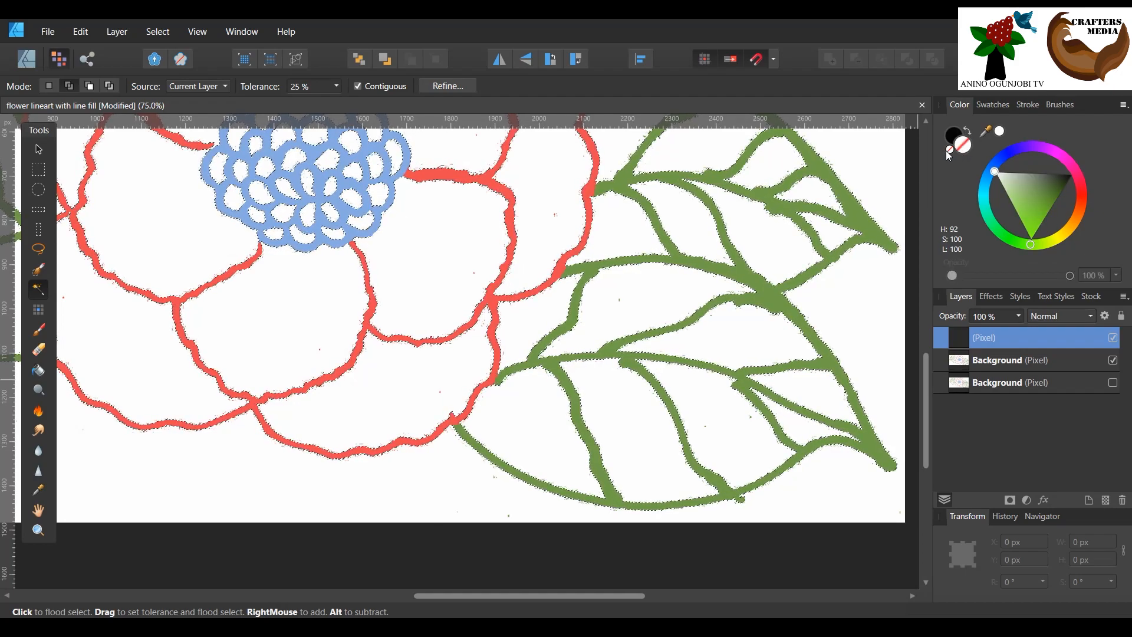
left_click(953, 135)
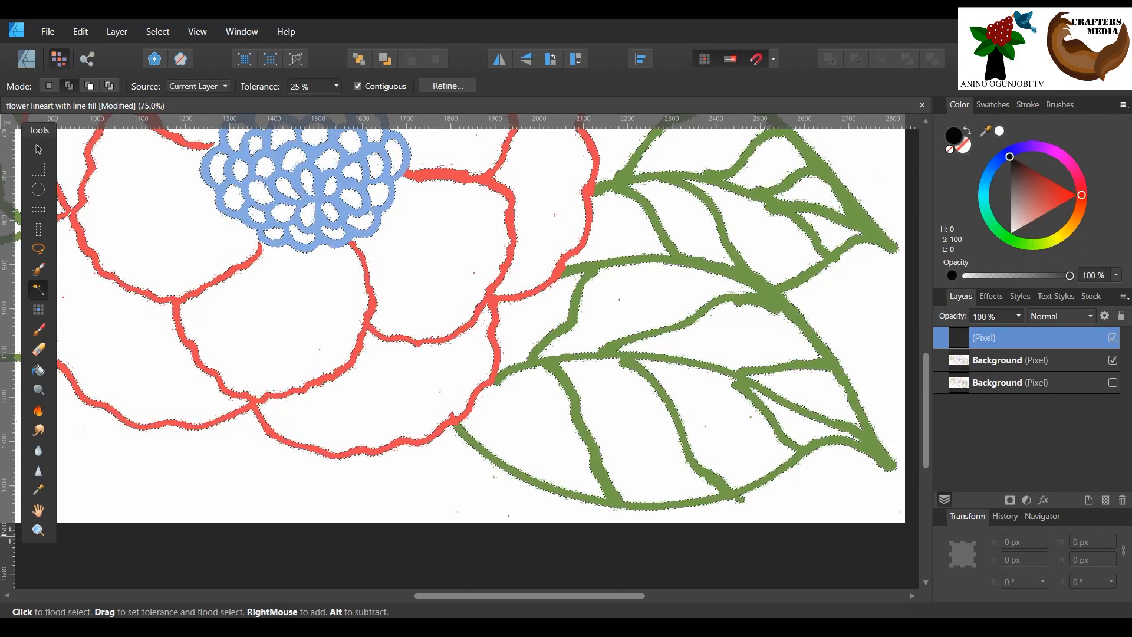
- Review the outline selection across the whole flower and its leaves at 50% zoom
key("z")
left_click_drag(503, 354, 209, 329)
scroll(287, 377, "up", 2)
left_click(451, 394)
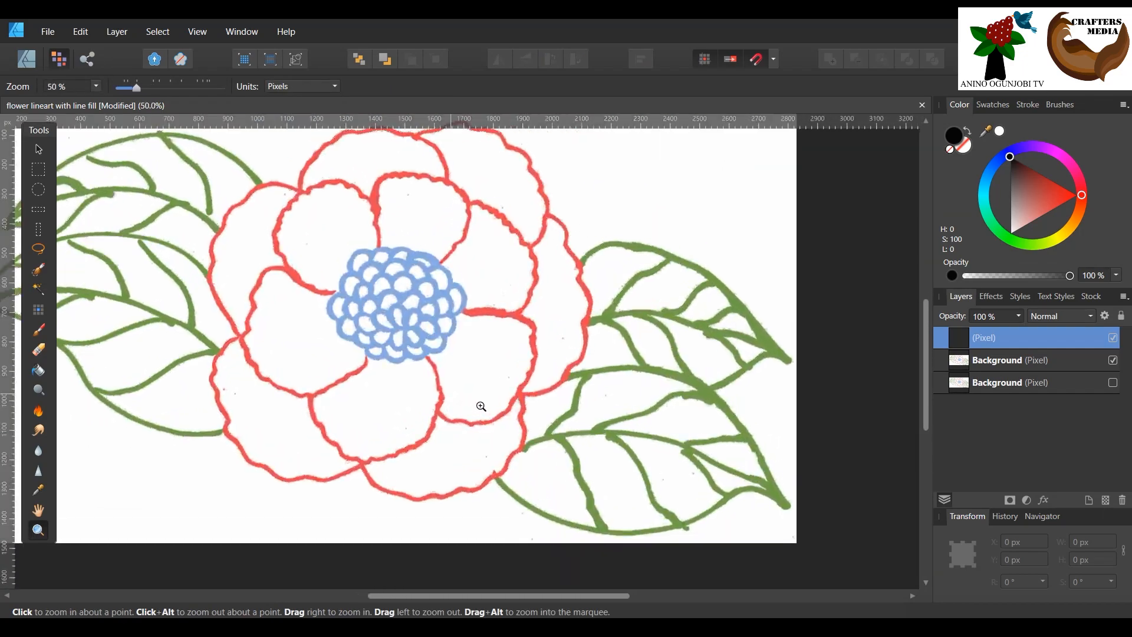
left_click_drag(511, 600, 468, 599)
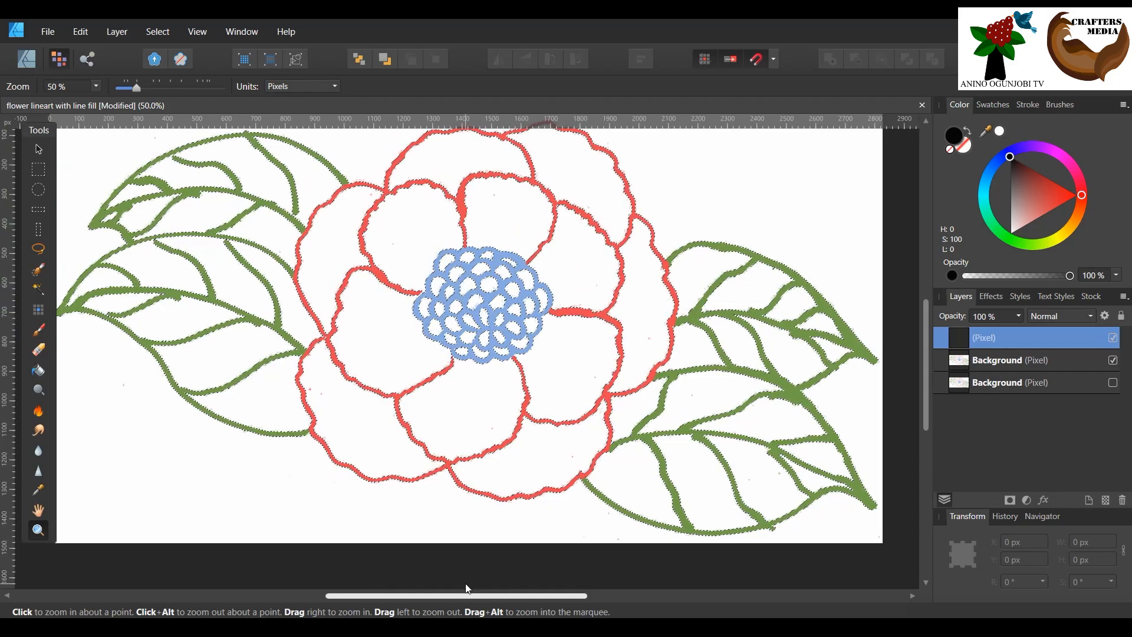
left_click_drag(927, 391, 927, 366)
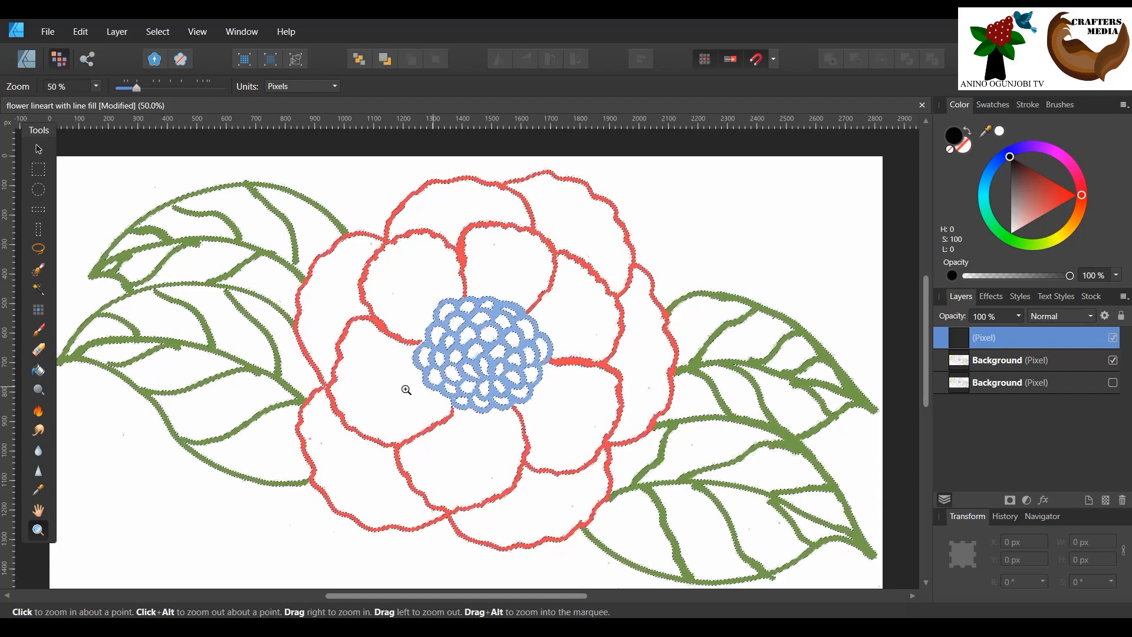
scroll(924, 294, "down", 1)
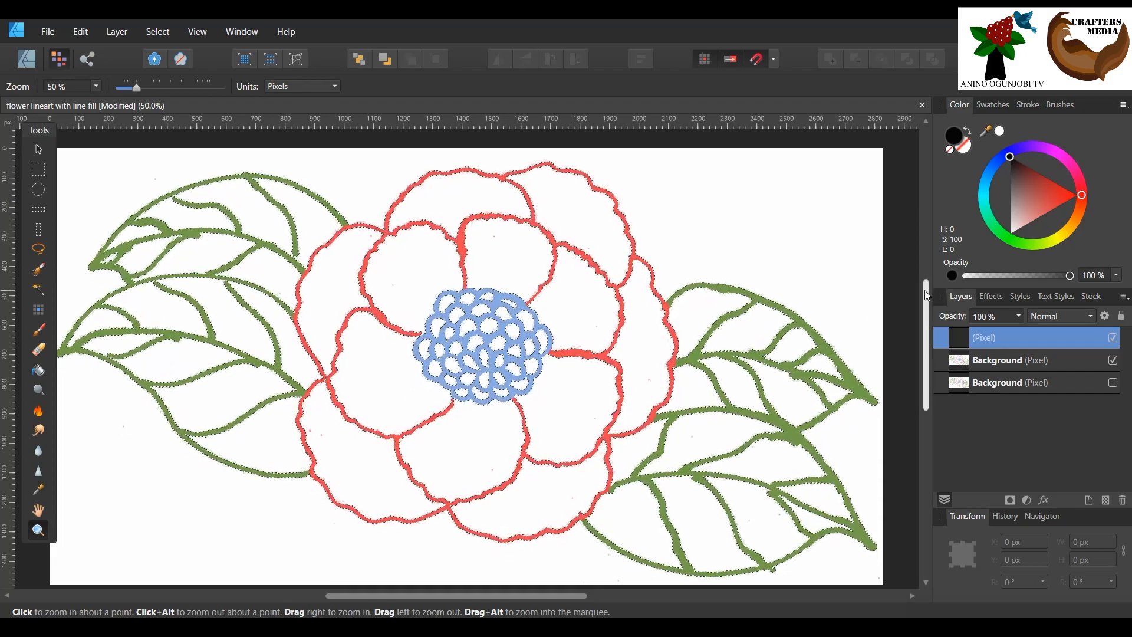